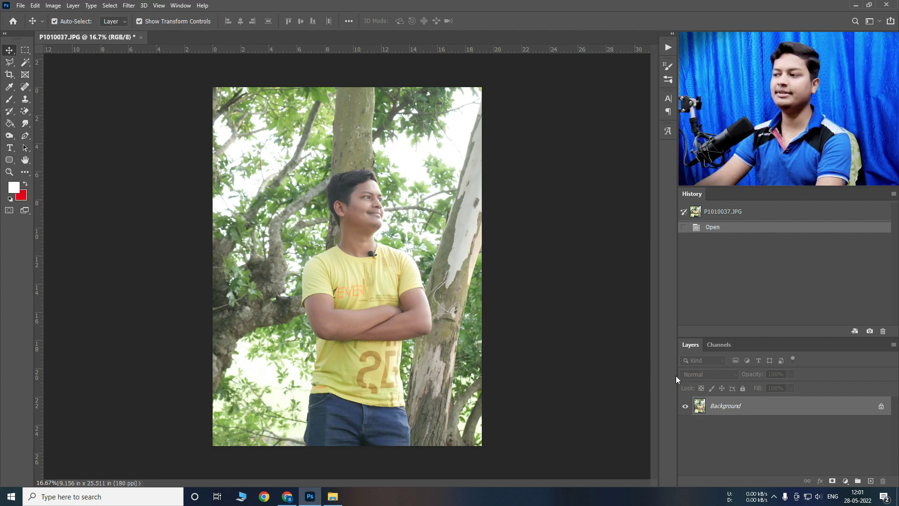
Bring up the options menu for the portrait photo's Background layer.
right_click(763, 406)
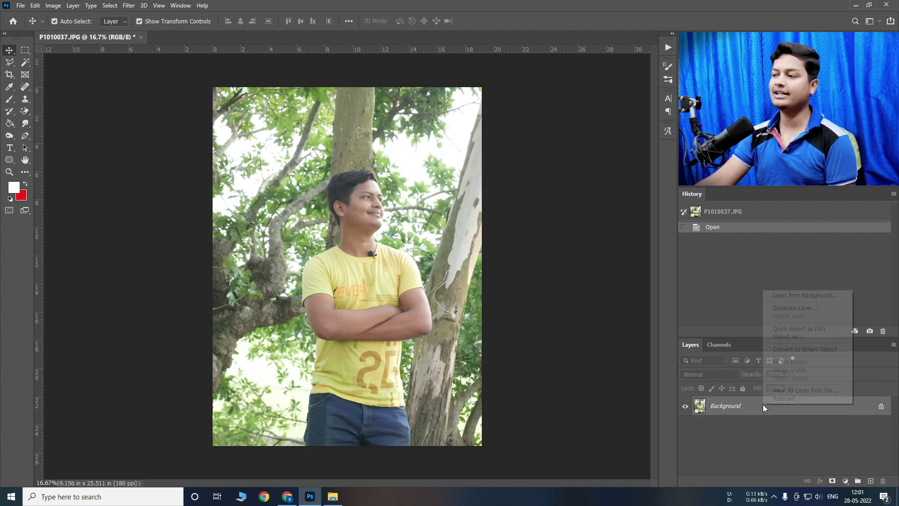
Create a Background copy layer and convert that copy into a smart object.
click(774, 313)
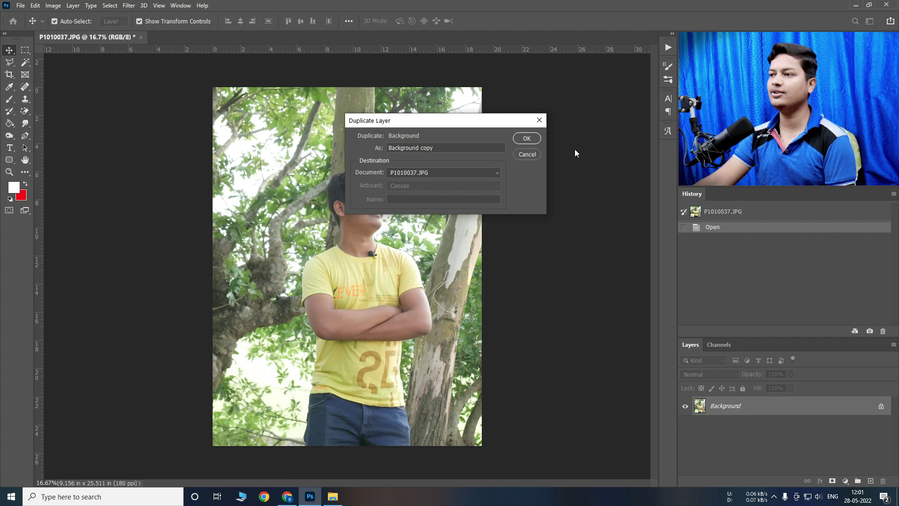
click(527, 139)
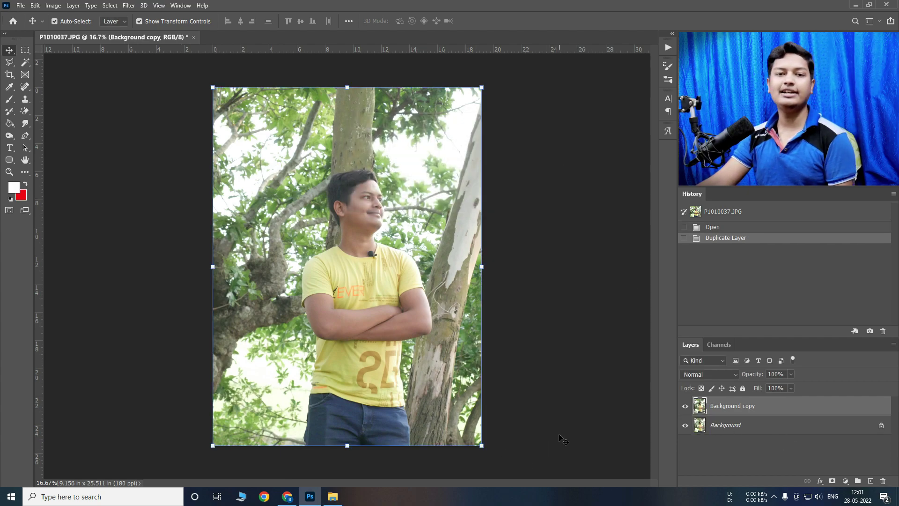
right_click(791, 411)
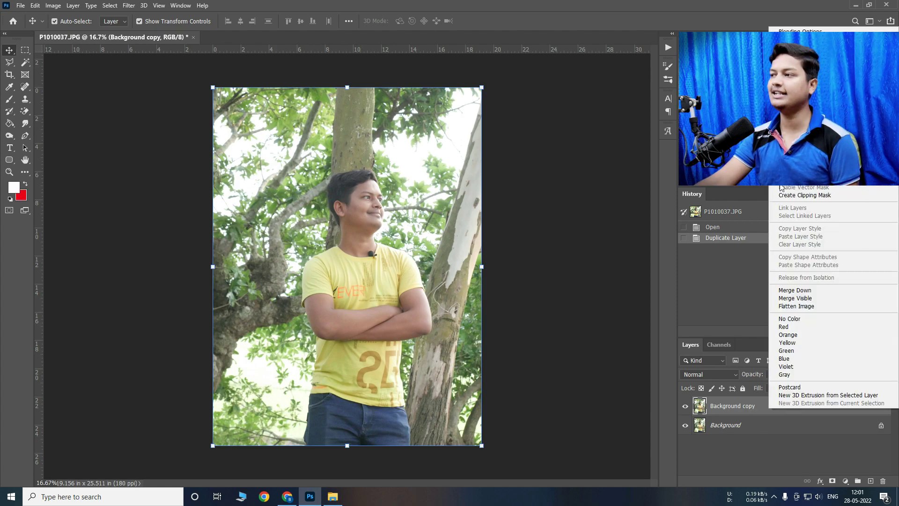
click(805, 147)
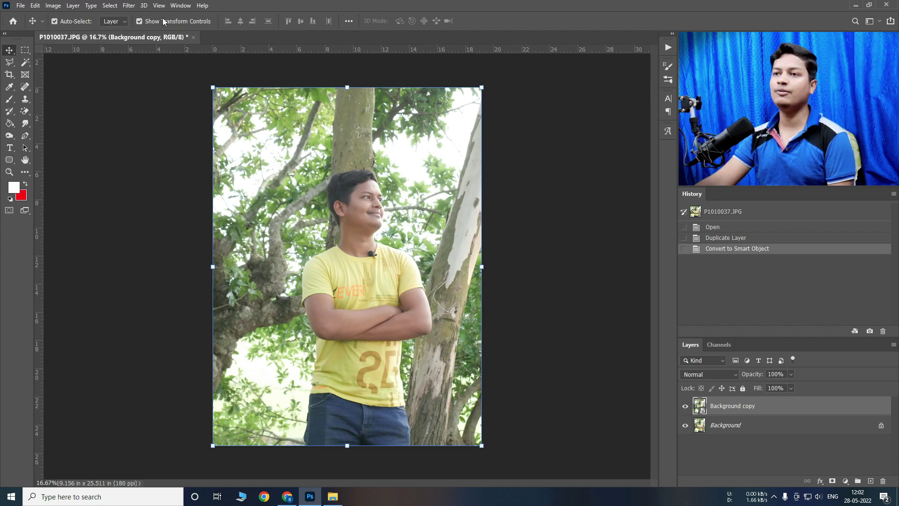
click(128, 5)
In Camera Raw Basic, set Temperature -5, Exposure -0.10, Contrast +25, Highlights -20, Shadows -5.
click(165, 67)
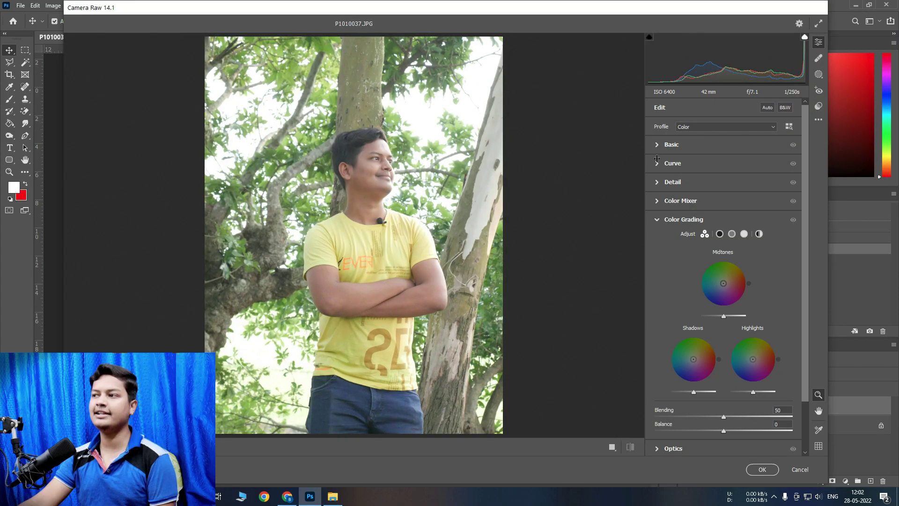
click(664, 146)
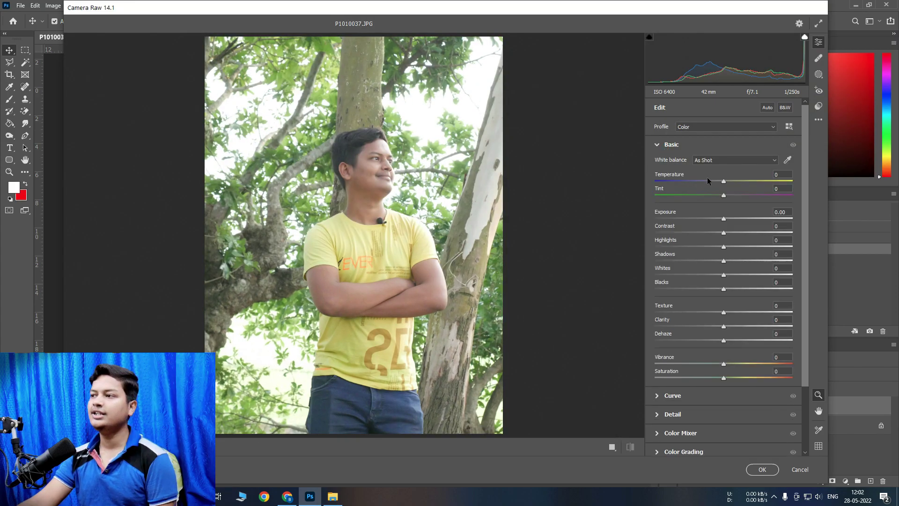
drag(719, 181, 721, 182)
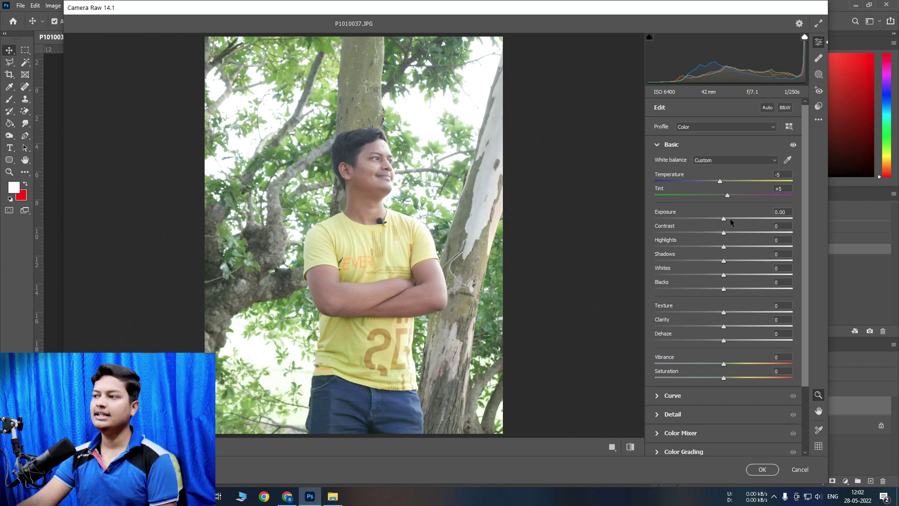
drag(723, 219, 722, 219)
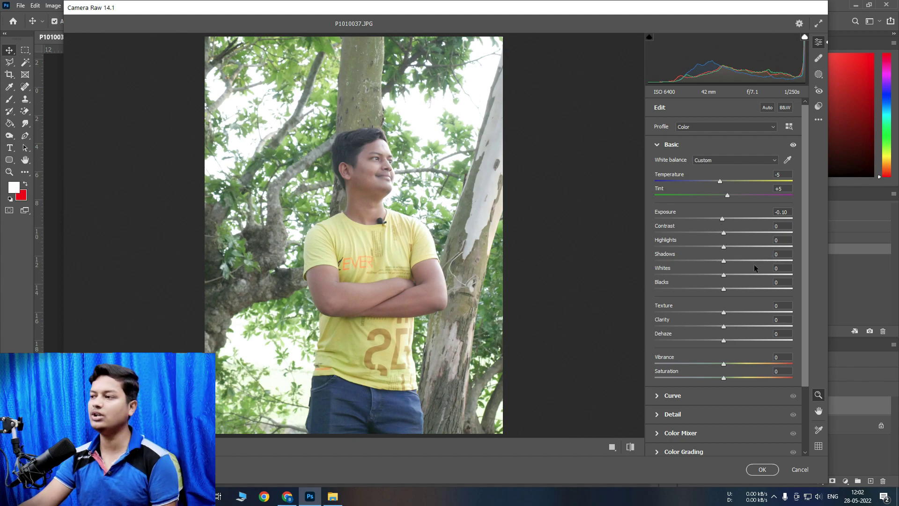
drag(724, 233, 743, 233)
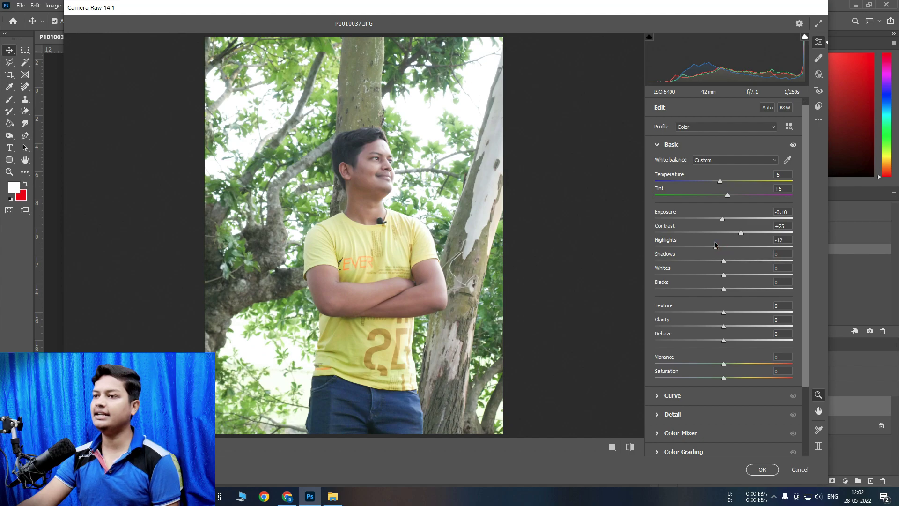
mouse_move(716, 246)
mouse_down()
mouse_move(800, 252)
mouse_move(688, 250)
mouse_move(710, 266)
mouse_up()
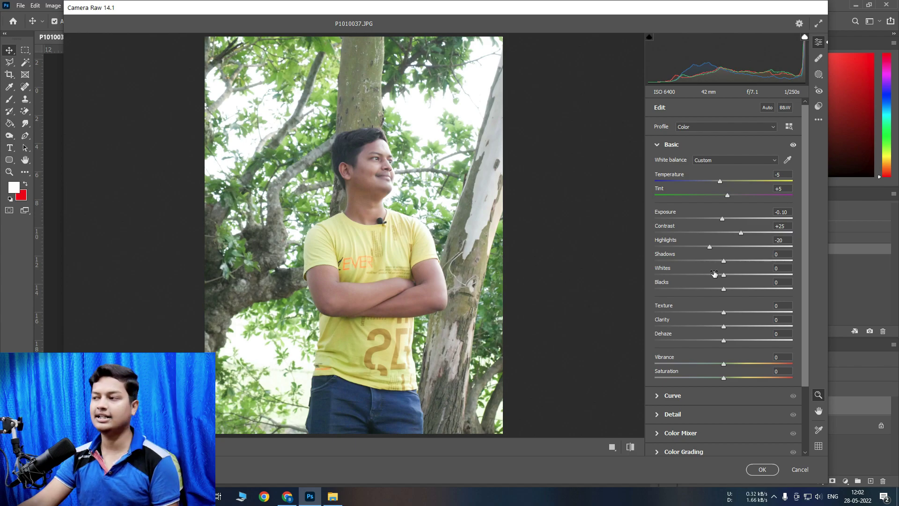
mouse_move(722, 260)
mouse_down()
mouse_move(709, 259)
mouse_move(717, 262)
mouse_up()
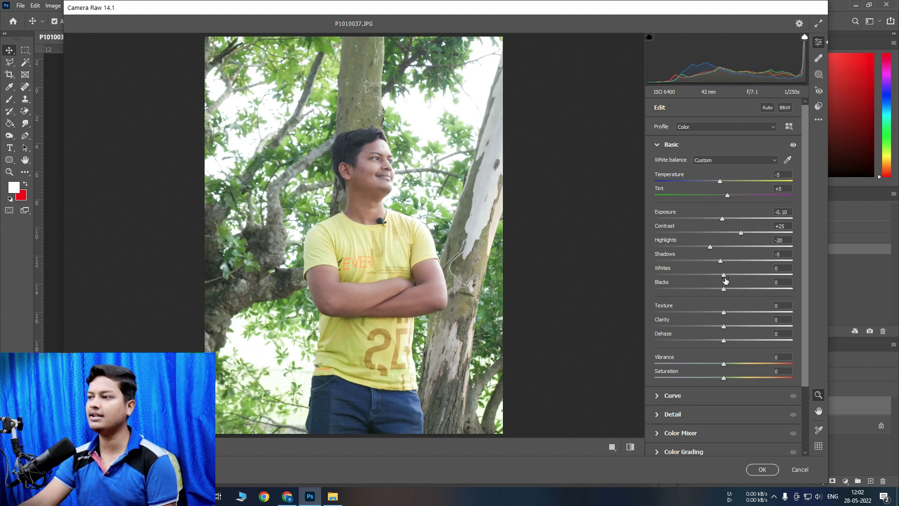
Set Whites +9, Clarity +12, Dehaze +9 and Vibrance +25, then apply the Camera Raw filter.
mouse_move(724, 275)
mouse_down()
mouse_move(730, 278)
mouse_move(714, 289)
mouse_up()
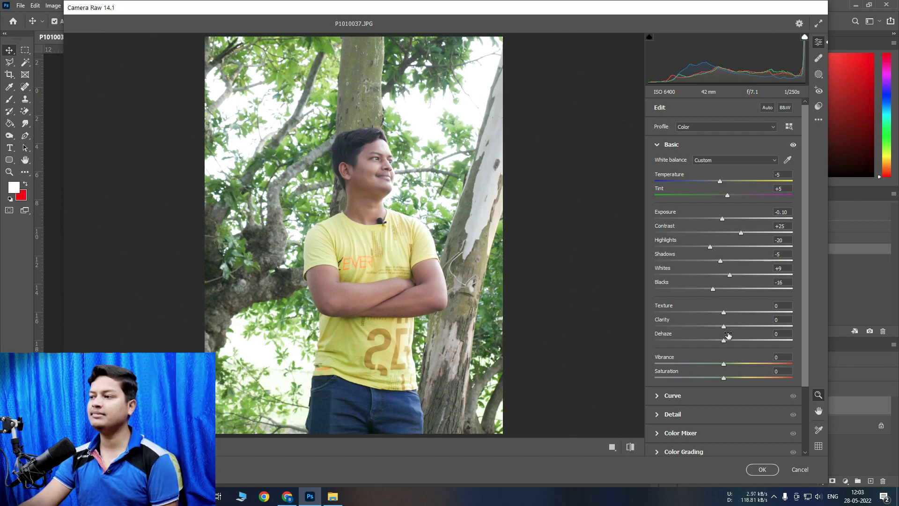
drag(724, 327, 736, 327)
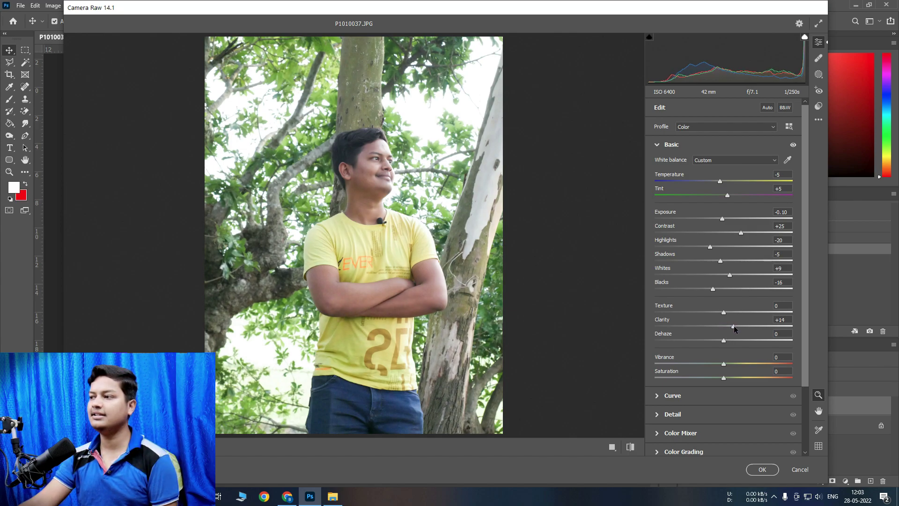
drag(723, 340, 729, 340)
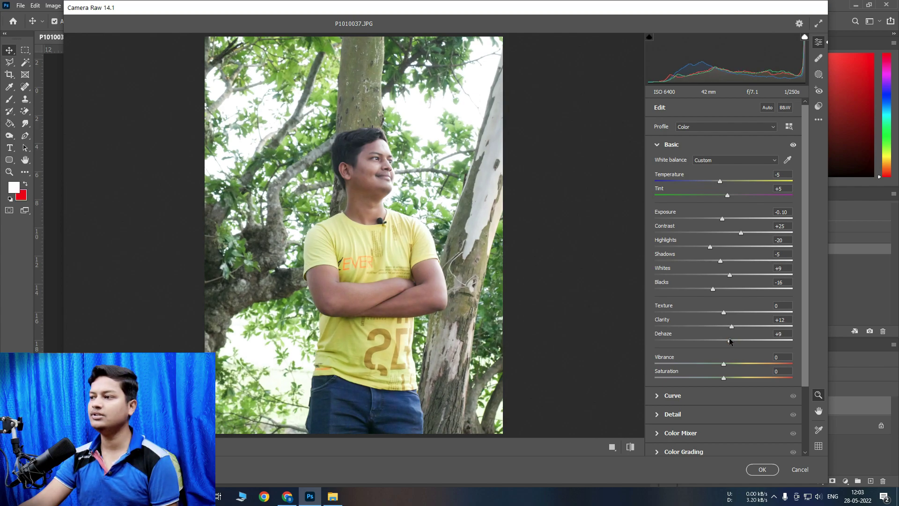
drag(730, 363, 741, 363)
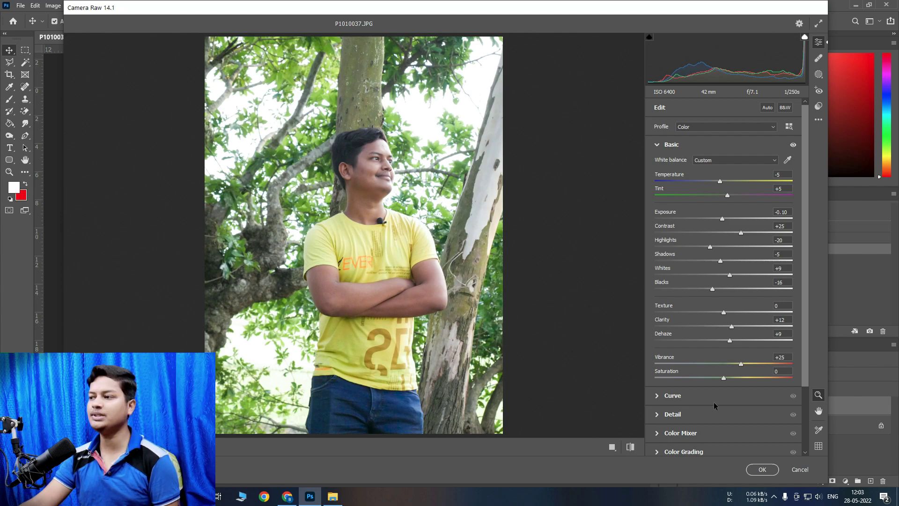
scroll(684, 392, down, 3)
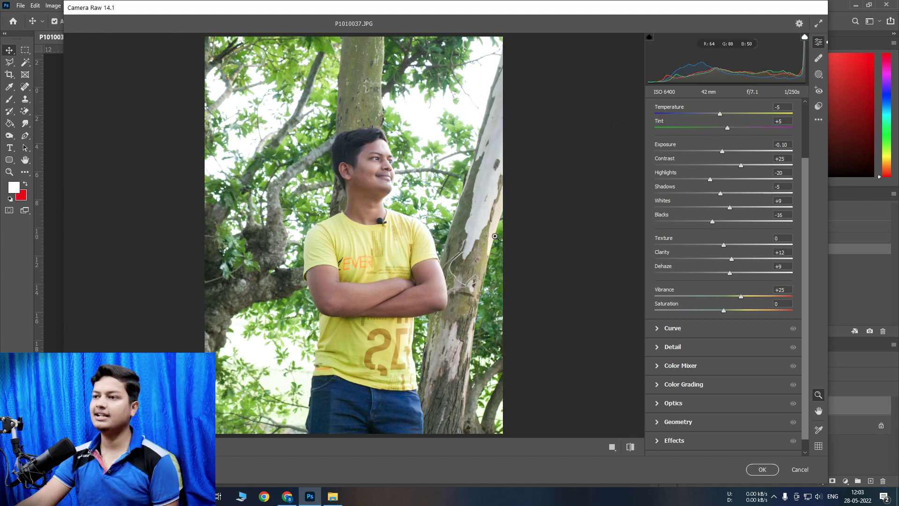
click(763, 469)
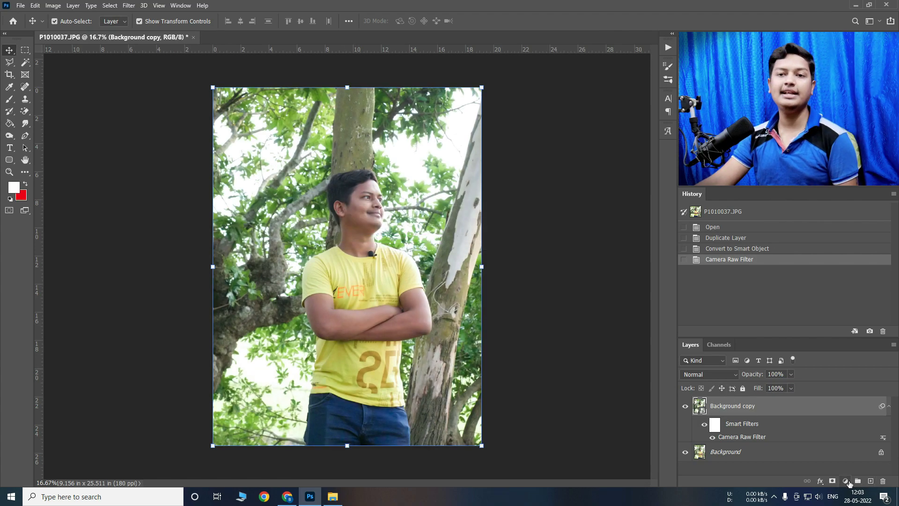
Add a Channel Mixer adjustment layer with Red output set to Red 50, Green 100, Blue -100.
click(847, 481)
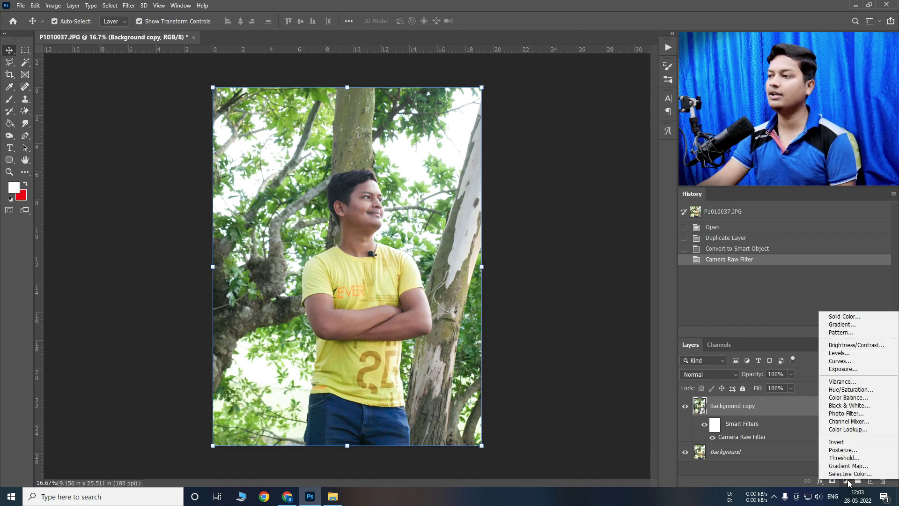
click(850, 422)
drag(537, 33, 161, 115)
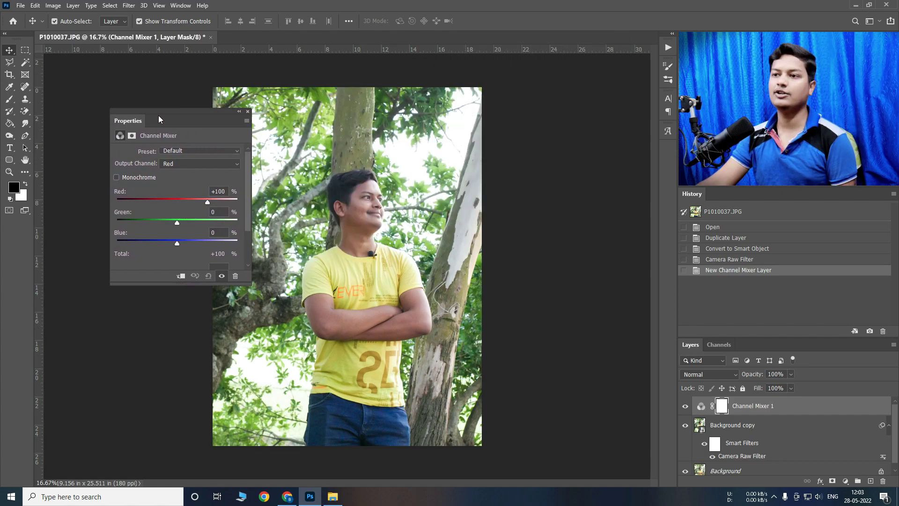
key(ctrl+a)
text(50)
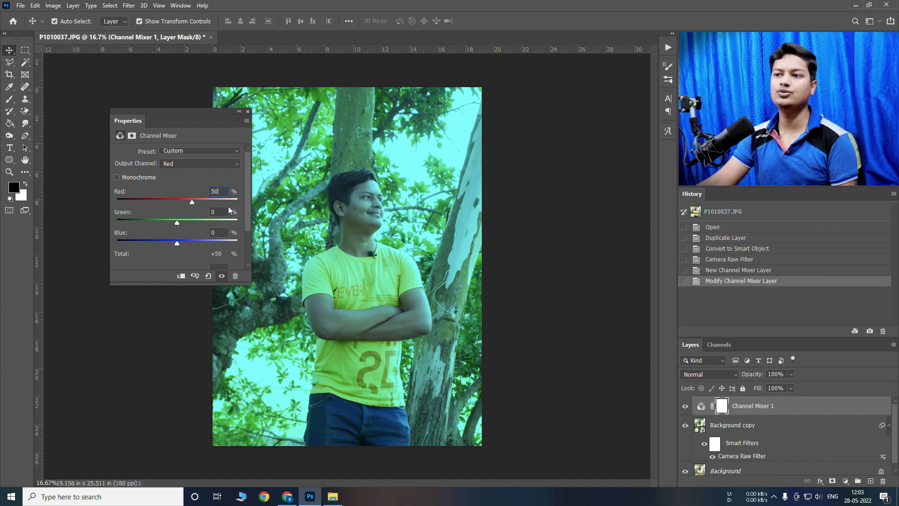
text(100)
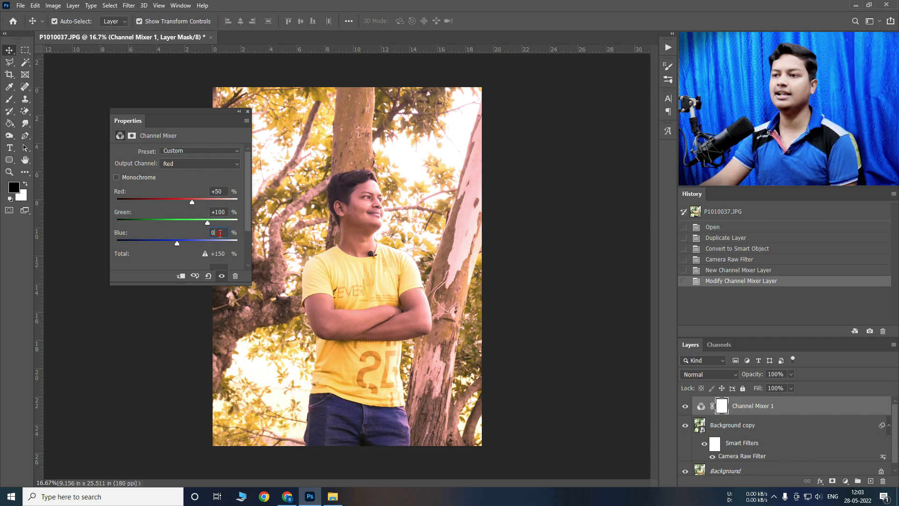
text(-100)
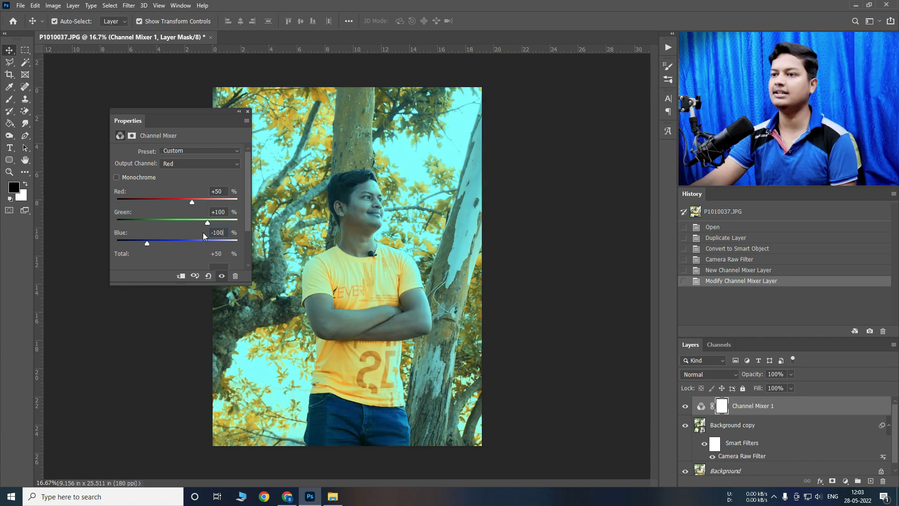
click(248, 113)
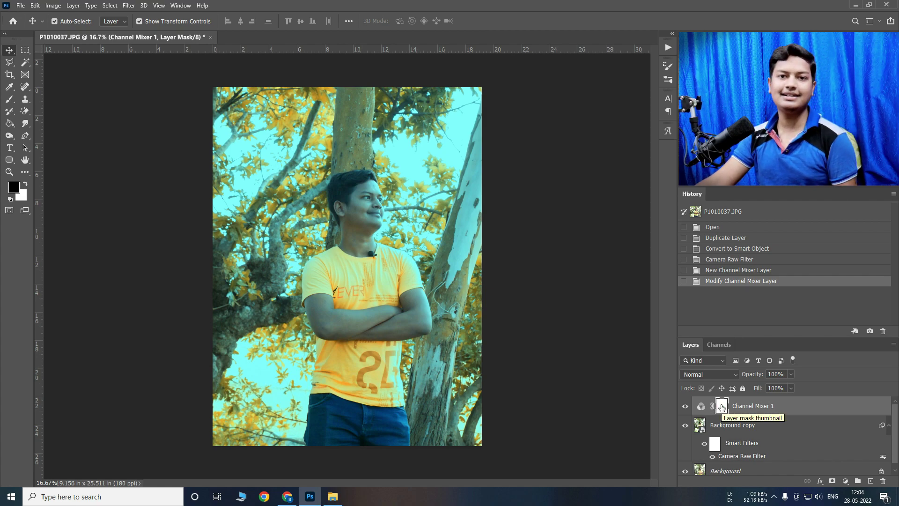
click(9, 100)
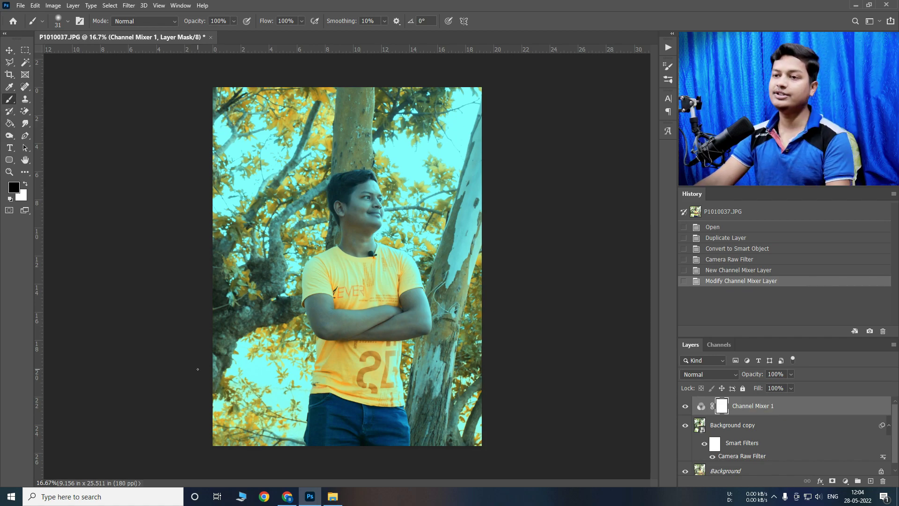
scroll(329, 309, up, 2)
scroll(329, 309, up, 2)
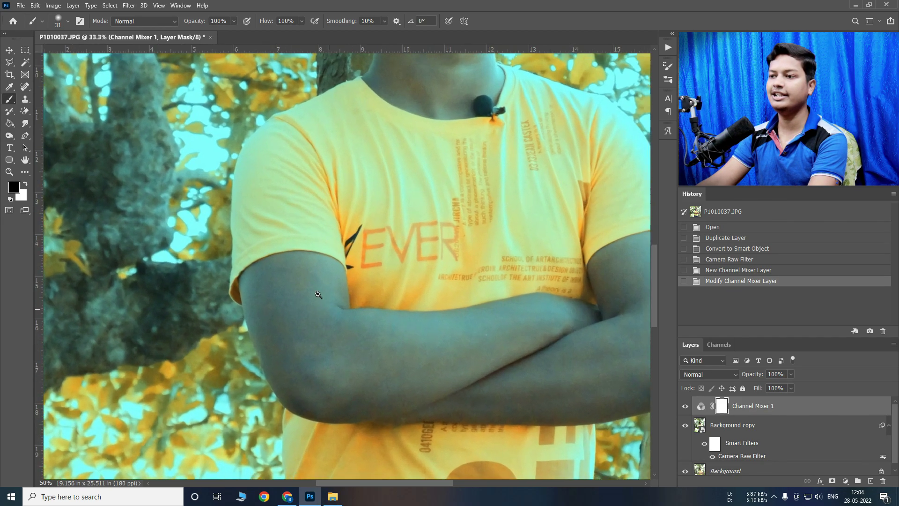
right_click(309, 280)
drag(345, 303, 385, 303)
mouse_move(302, 281)
mouse_down()
mouse_move(301, 261)
mouse_move(287, 257)
mouse_move(317, 261)
mouse_move(331, 276)
mouse_move(343, 305)
mouse_move(328, 291)
mouse_move(325, 333)
mouse_move(301, 267)
mouse_move(331, 262)
mouse_move(272, 257)
mouse_move(246, 268)
mouse_up()
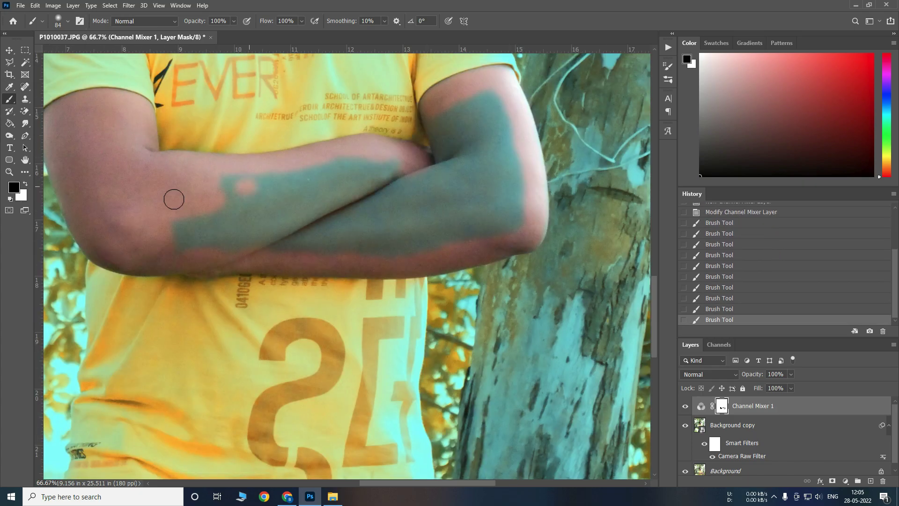
drag(173, 200, 518, 217)
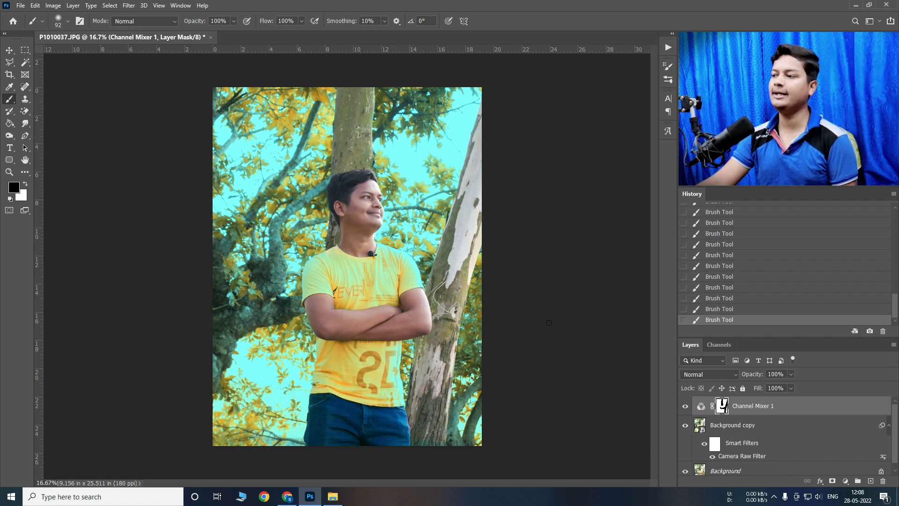
click(685, 406)
click(685, 406)
click(685, 406)
click(685, 406)
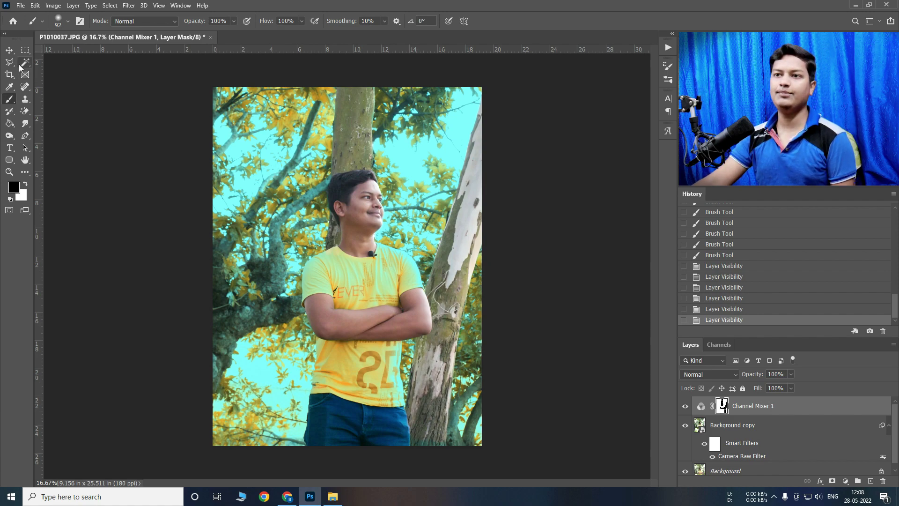
Trace a Polygonal Lasso selection closely around the man and tree trunks, then fit the image in view.
key(l)
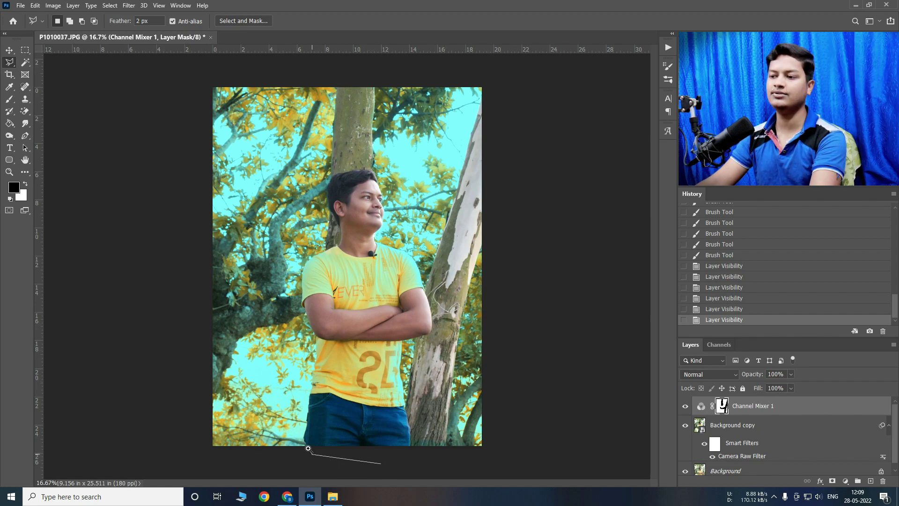
key(ctrl+plus)
drag(331, 473, 420, 127)
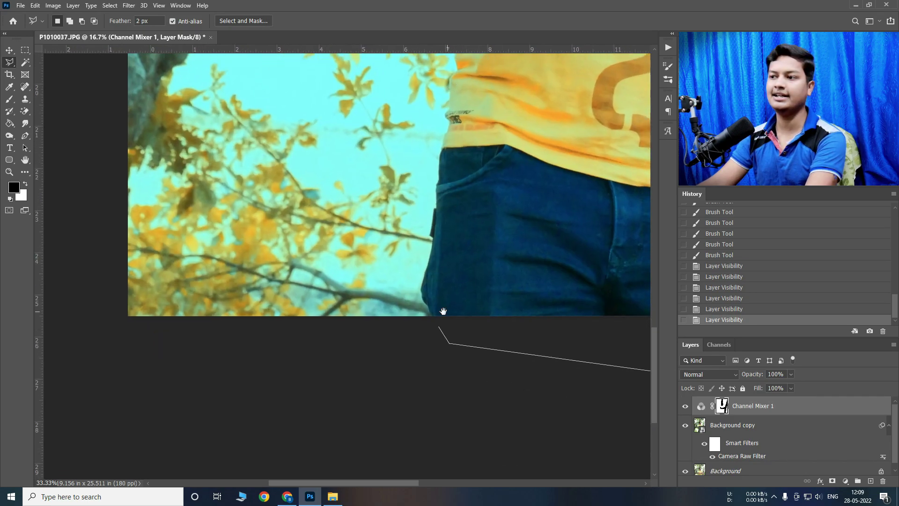
ctrl+click(427, 311)
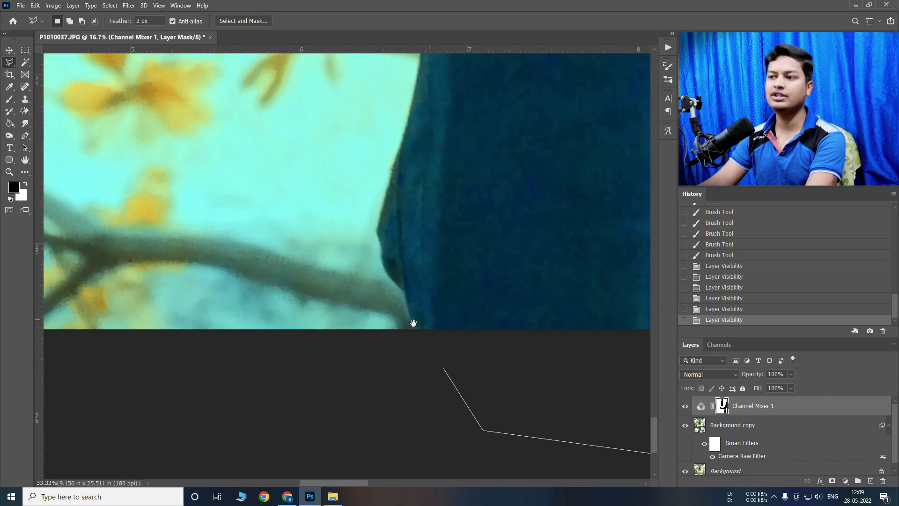
key(ctrl+plus)
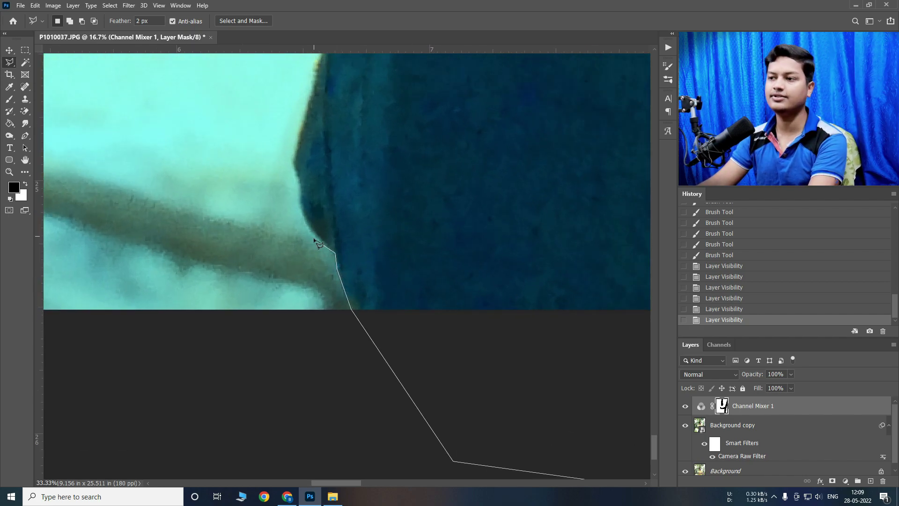
scroll(322, 262, up, 3)
scroll(320, 280, up, 5)
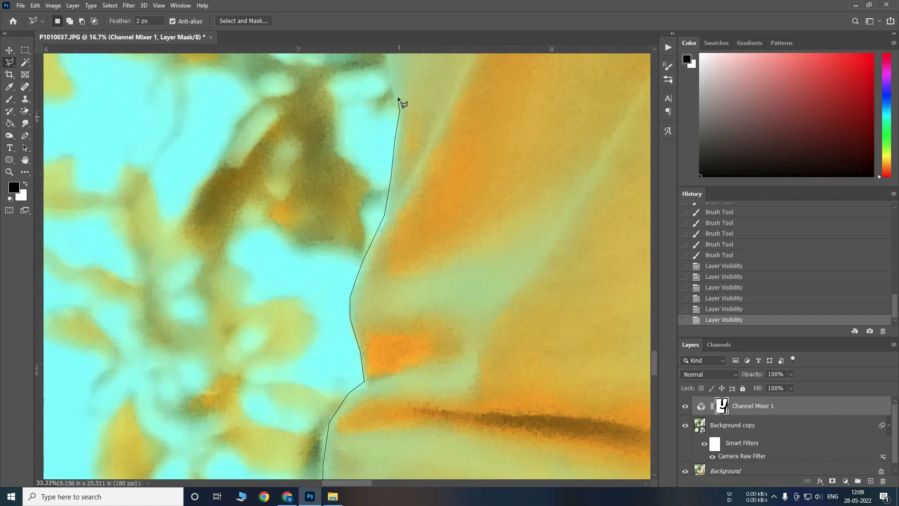
scroll(400, 100, up, 5)
scroll(315, 297, up, 5)
scroll(315, 298, up, 5)
scroll(244, 139, up, 5)
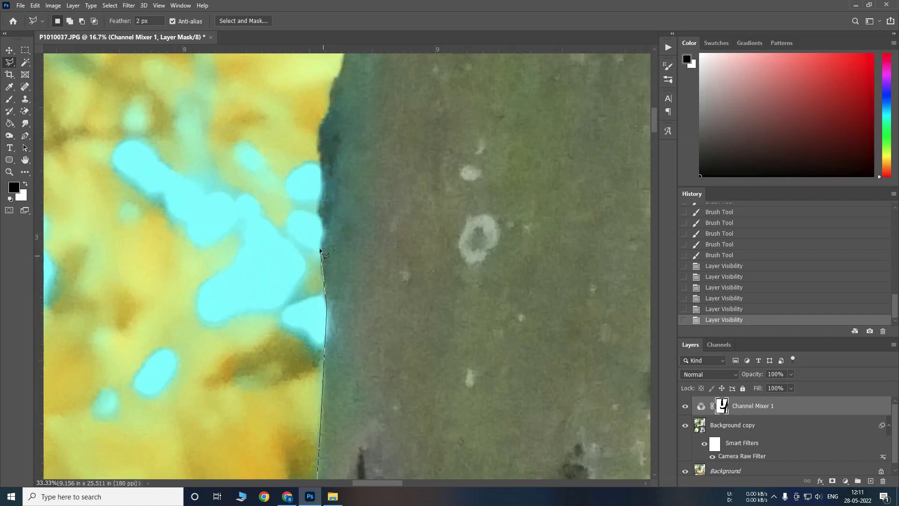
scroll(281, 188, right, 5)
scroll(328, 211, down, 3)
scroll(418, 261, down, 3)
scroll(413, 255, down, 5)
scroll(469, 262, right, 5)
scroll(375, 249, right, 5)
scroll(346, 241, right, 3)
scroll(345, 241, up, 5)
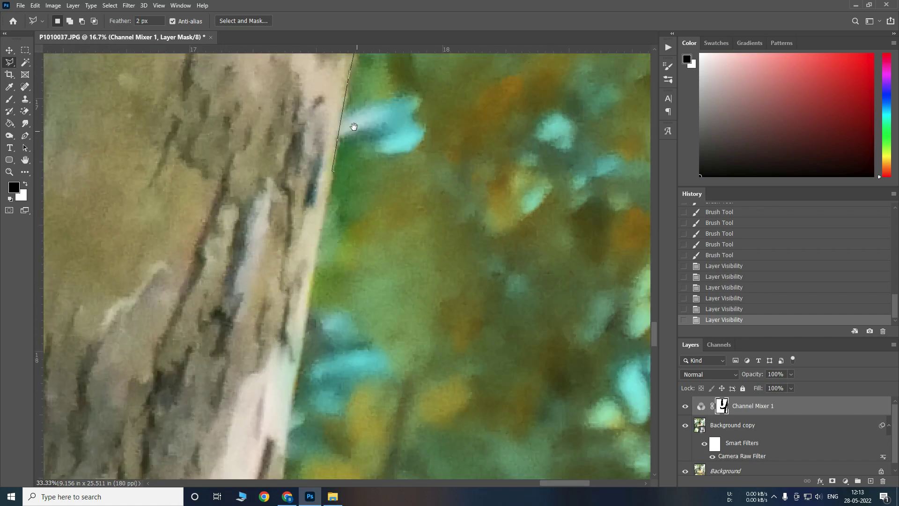
scroll(464, 311, down, 5)
scroll(464, 311, up, 5)
scroll(357, 328, up, 2)
double_click(357, 327)
key(ctrl+0)
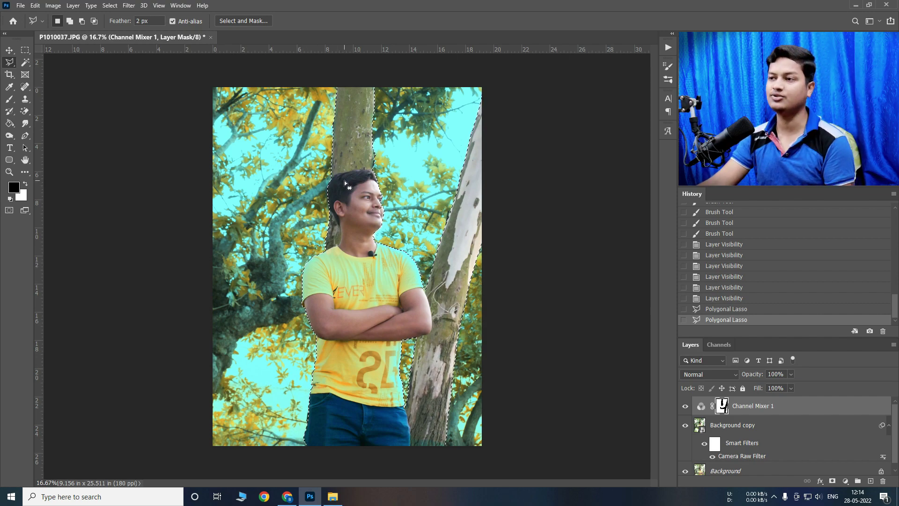
Try copying the selection to a new layer above the grade, undo it, and reselect the Channel Mixer mask.
key(ctrl+j)
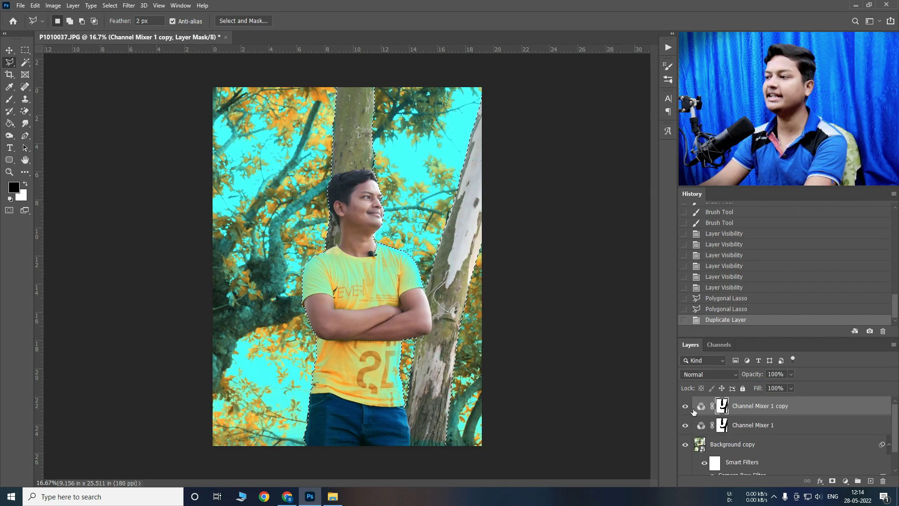
key(ctrl+z)
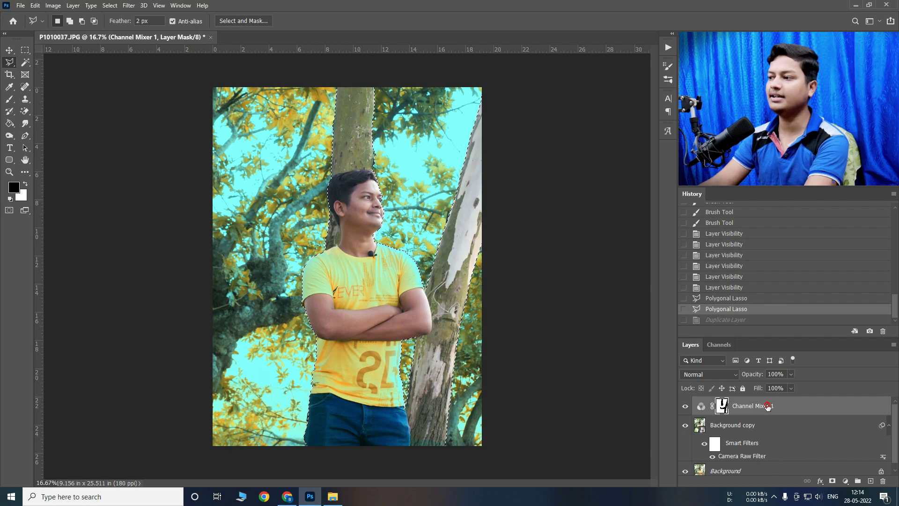
key(ctrl+2)
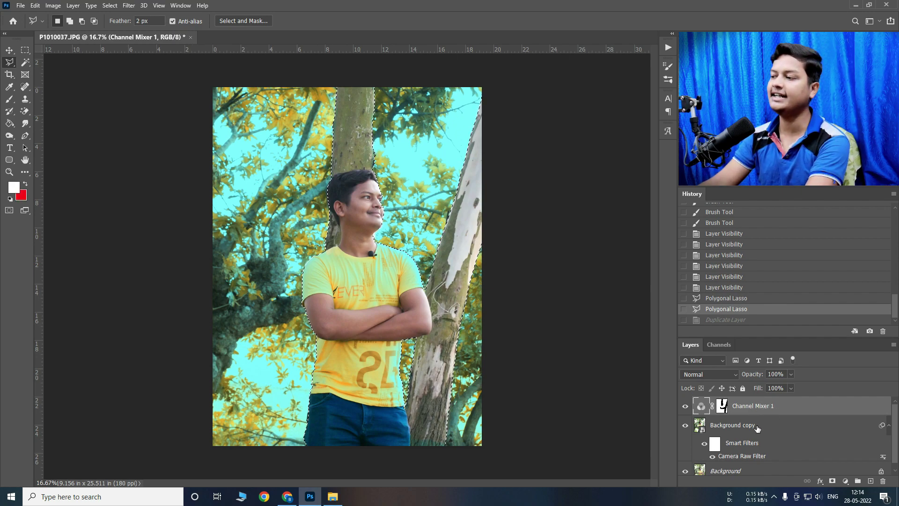
click(776, 419)
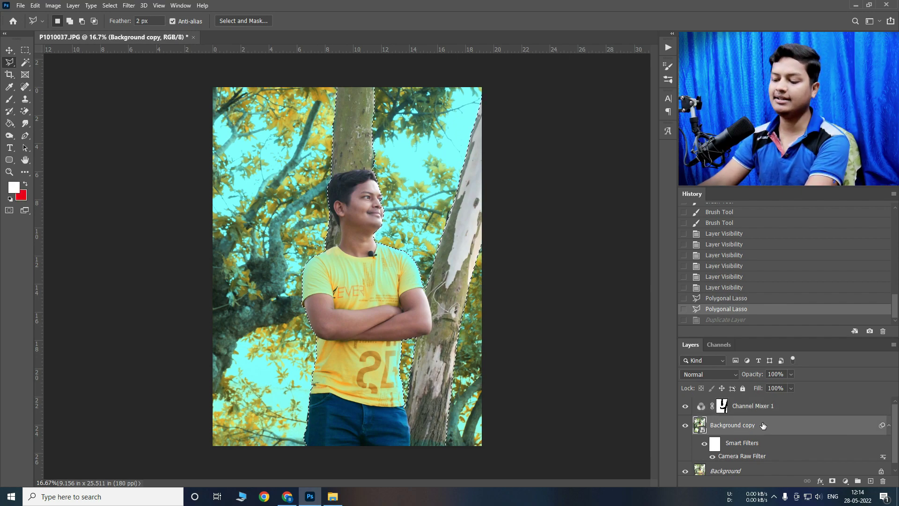
key(ctrl+j)
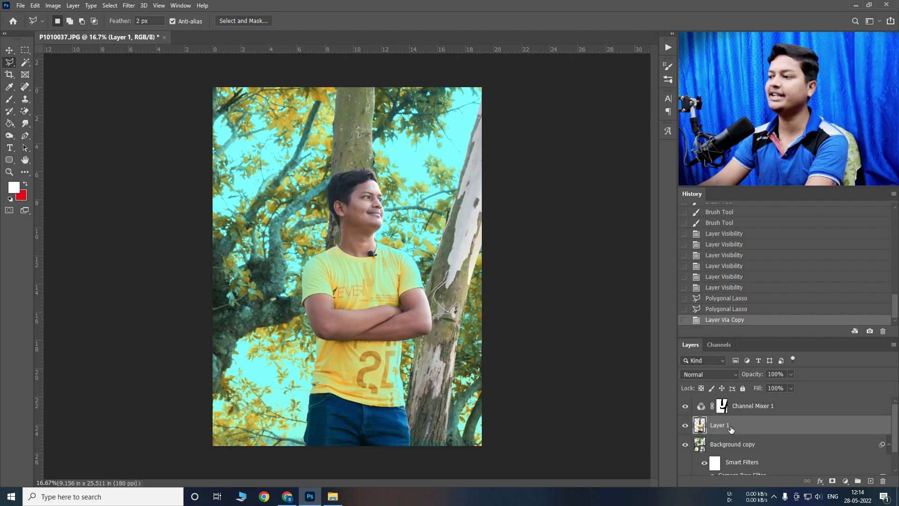
drag(742, 424, 732, 431)
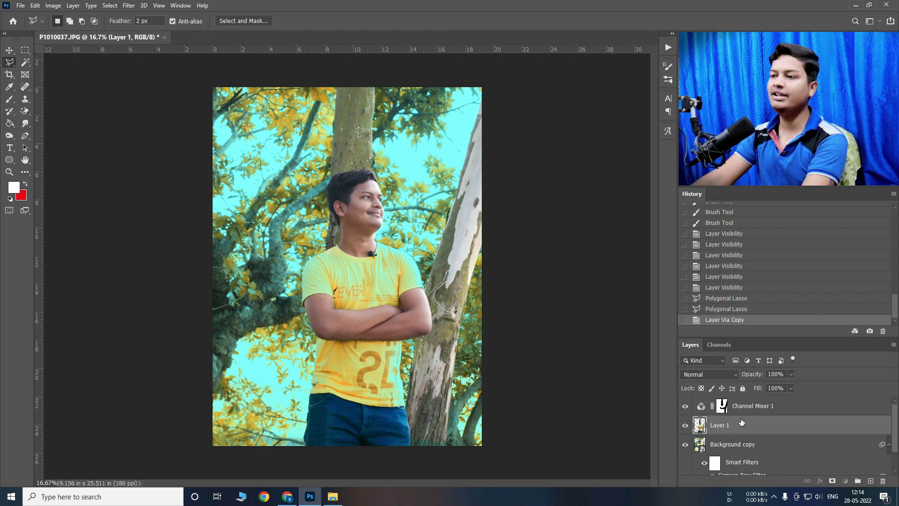
key(ctrl+z)
click(735, 411)
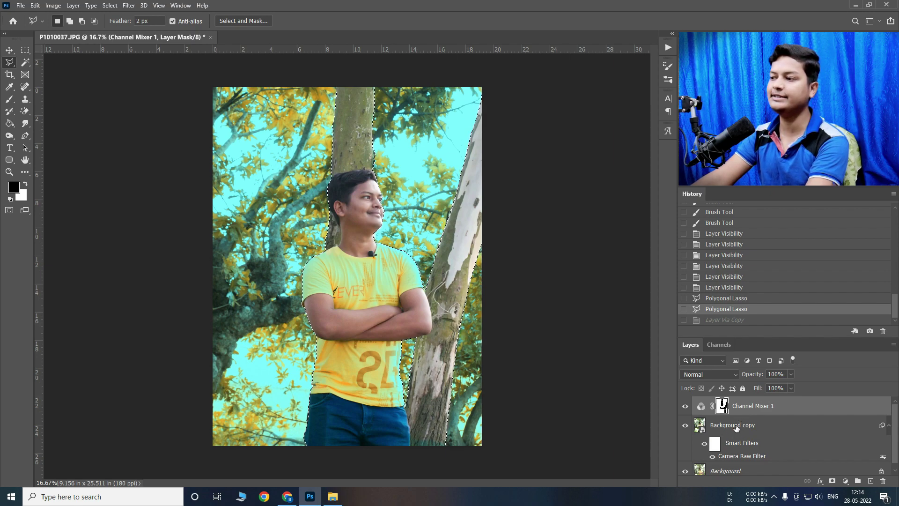
Copy the selected man and trunks from Background copy onto a new Layer 1.
click(741, 425)
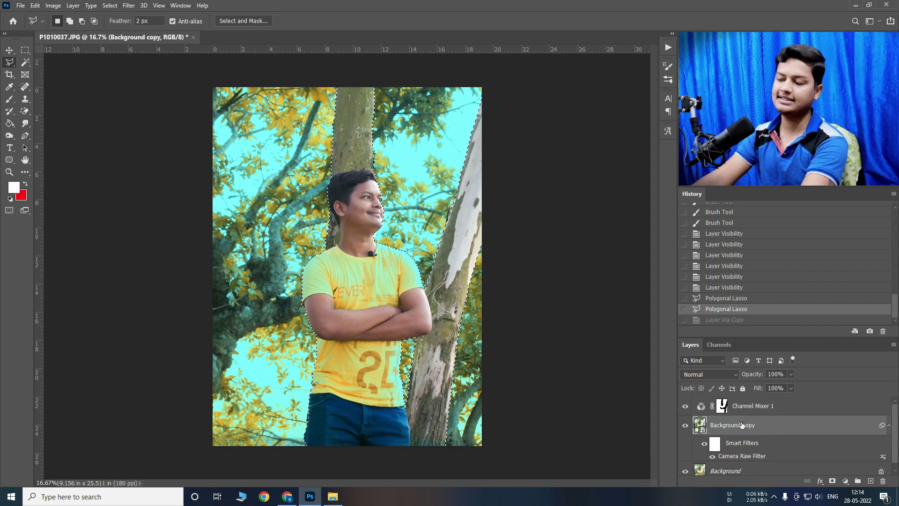
key(ctrl+j)
click(747, 413)
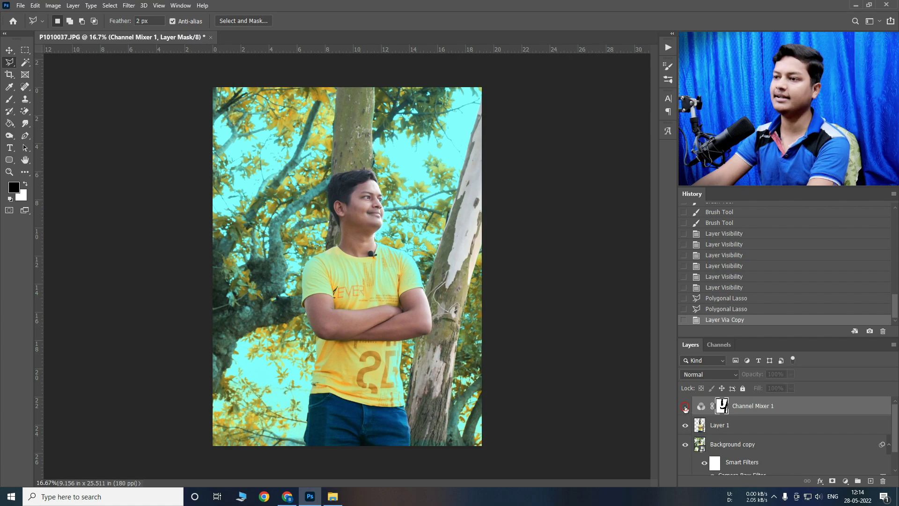
click(685, 406)
click(685, 406)
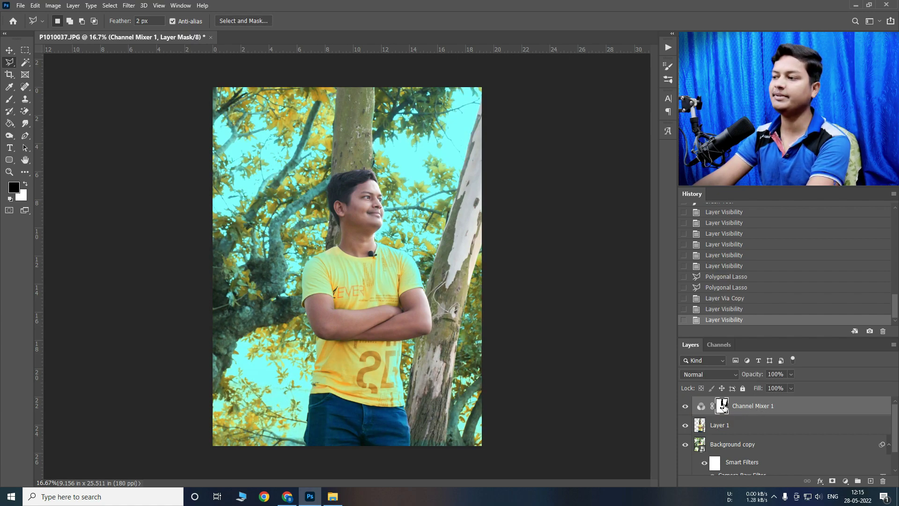
click(726, 426)
click(745, 408)
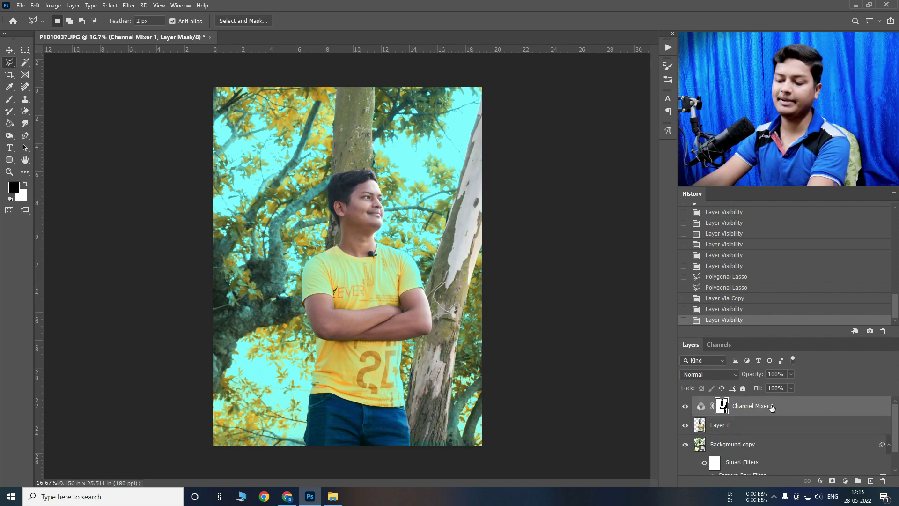
key(ctrl+e)
key(ctrl+z)
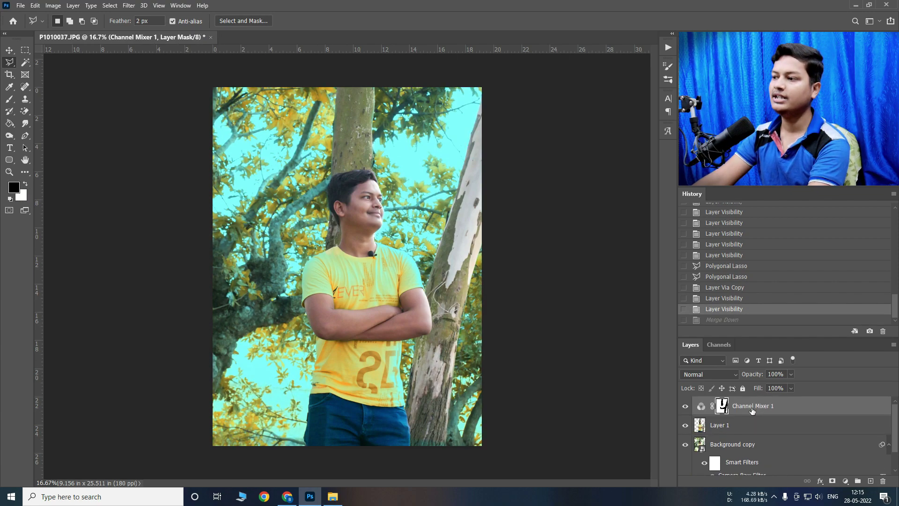
Merge one Channel Mixer grade into Layer 1 and clip-and-merge a duplicate into Background copy.
key(ctrl+j)
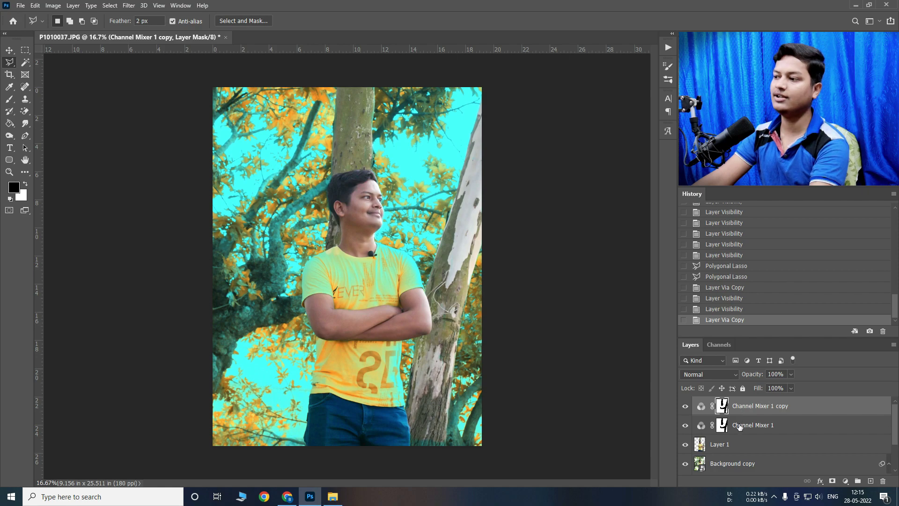
click(740, 426)
key(ctrl+e)
drag(749, 405, 746, 428)
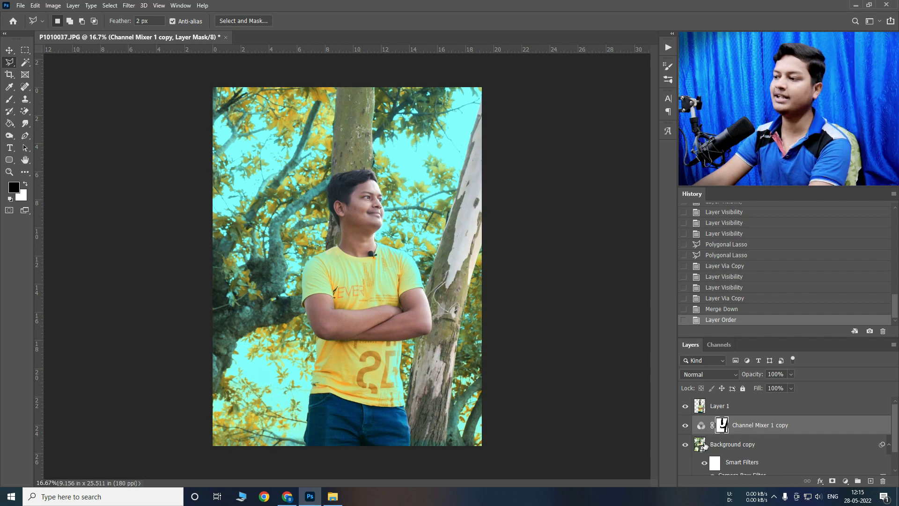
right_click(761, 448)
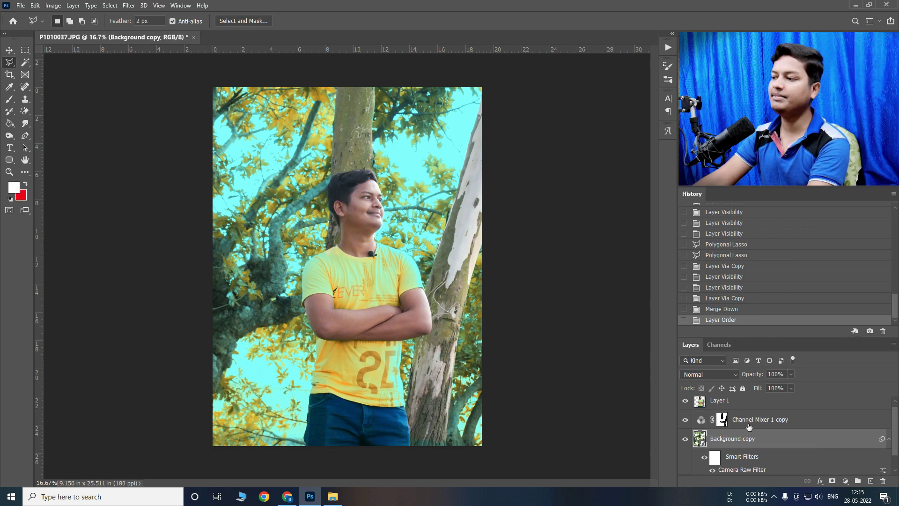
alt+click(758, 427)
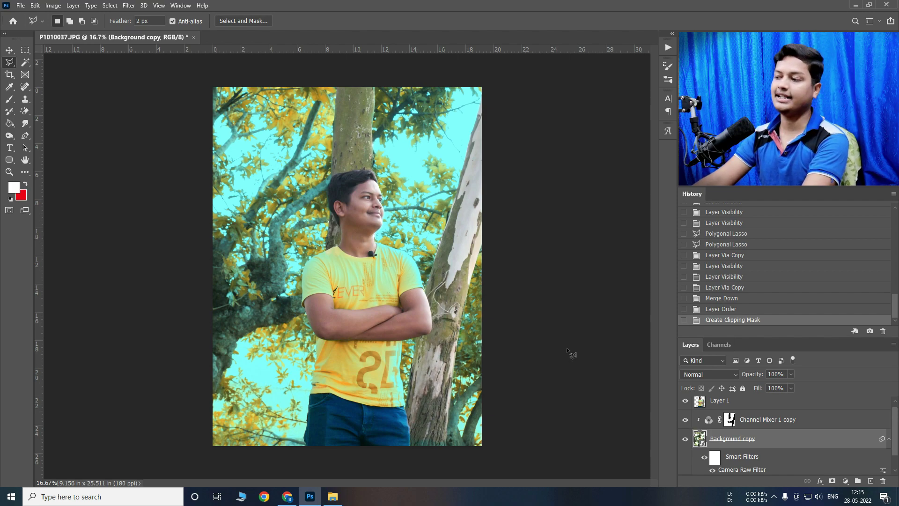
key(ctrl+e)
click(712, 405)
Load Layer 1's outline as a selection on Background copy and expand it slightly.
click(685, 406)
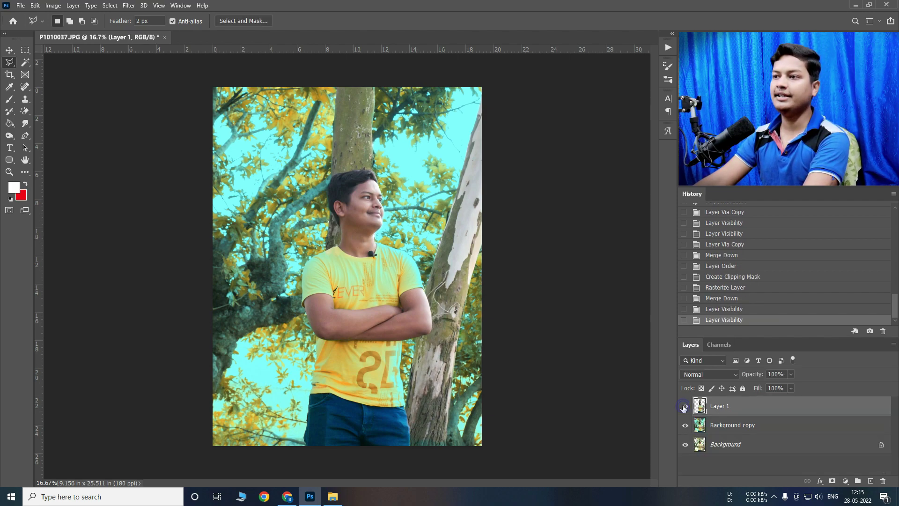
click(686, 426)
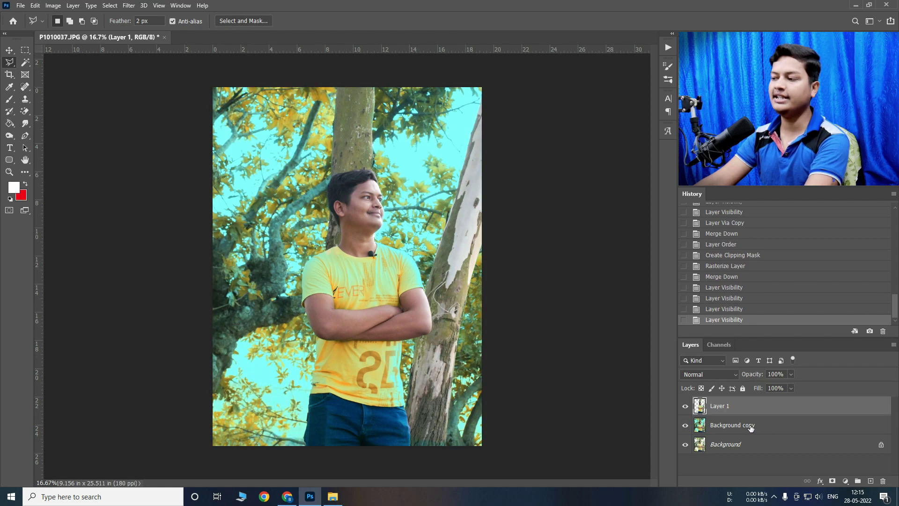
click(735, 425)
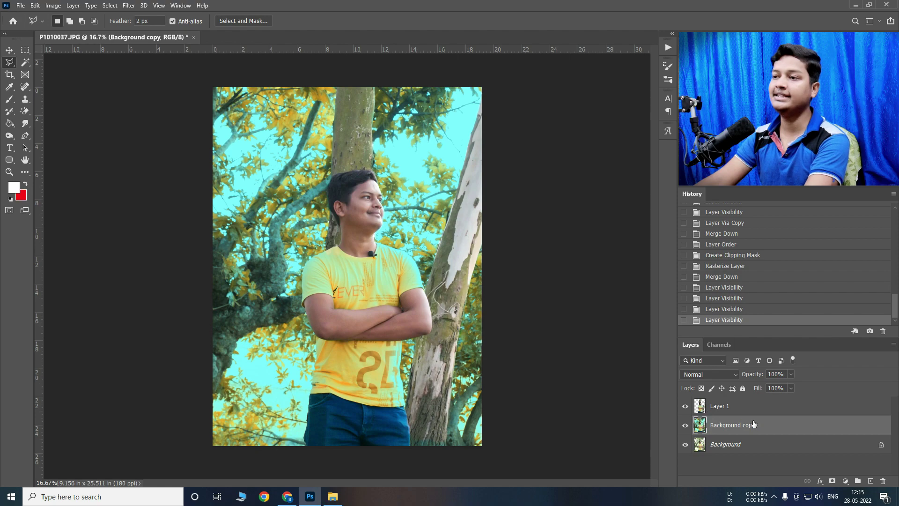
ctrl+click(700, 406)
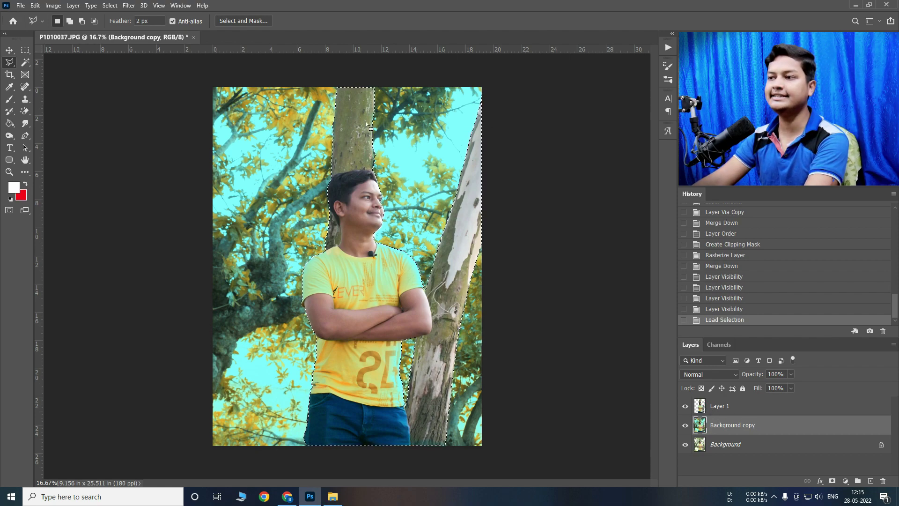
click(110, 5)
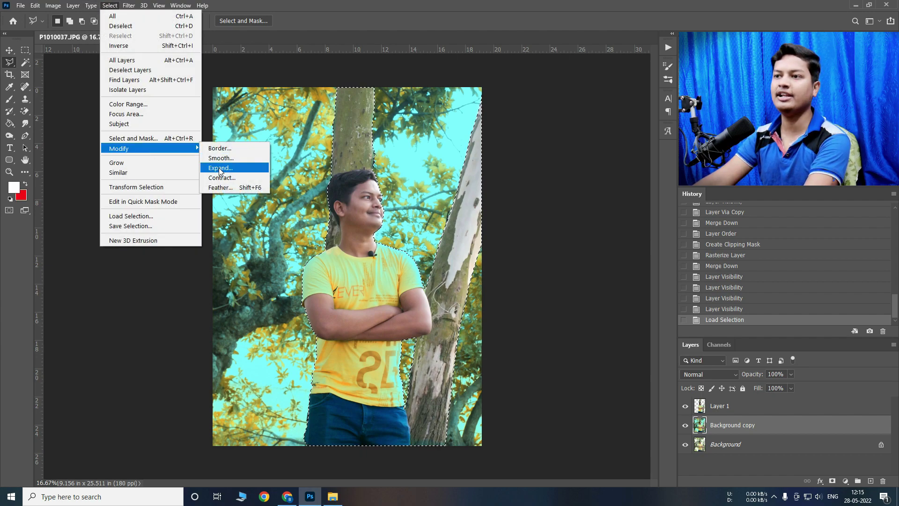
click(220, 168)
click(495, 154)
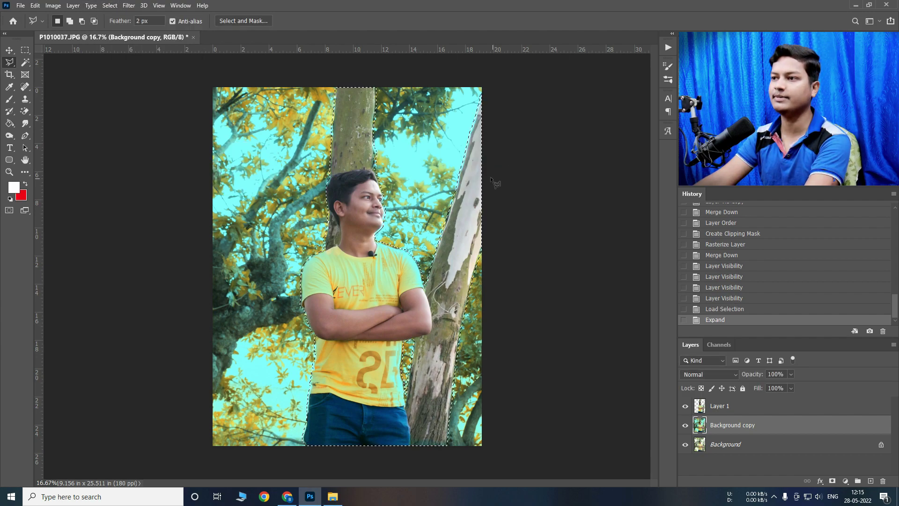
Check the expanded selection edge on the shirt and start Content-Aware Fill.
scroll(363, 97, up, 3)
mouse_move(255, 464)
mouse_down()
mouse_move(279, 292)
mouse_move(375, 139)
mouse_up()
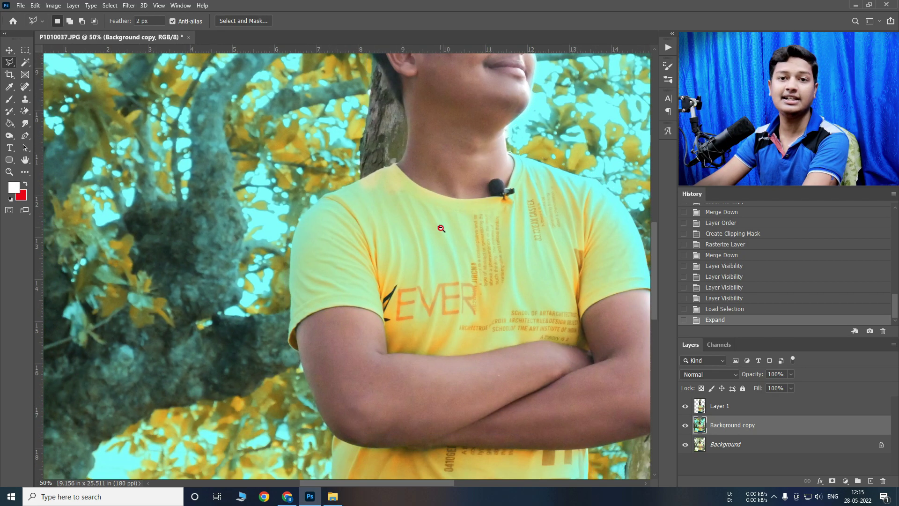
scroll(348, 319, down, 2)
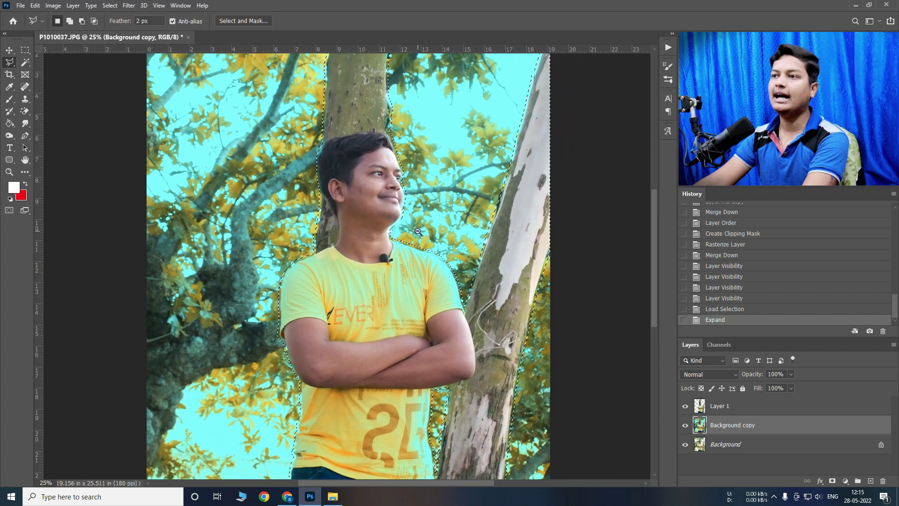
scroll(418, 232, down, 1)
click(35, 5)
click(77, 183)
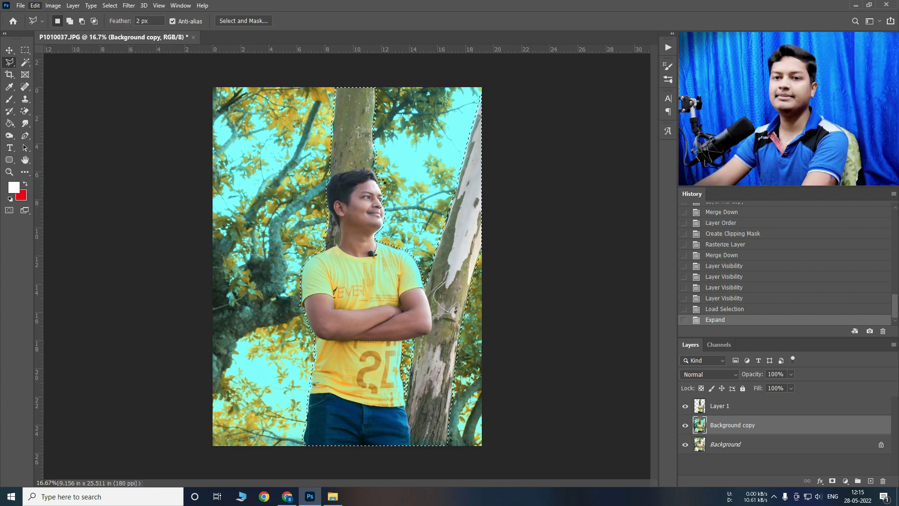
key(ctrl+alt+r)
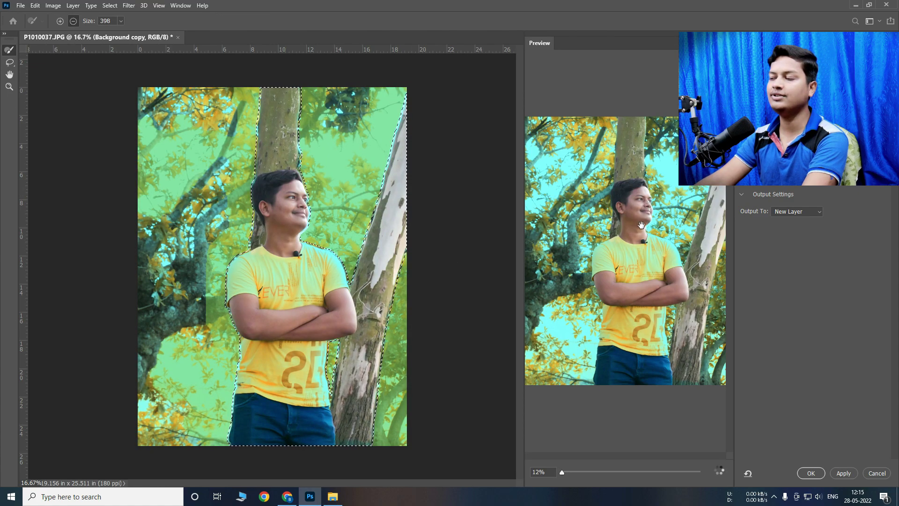
Apply the Content-Aware Fill as a new layer, merge it into Background copy, and deselect.
click(615, 296)
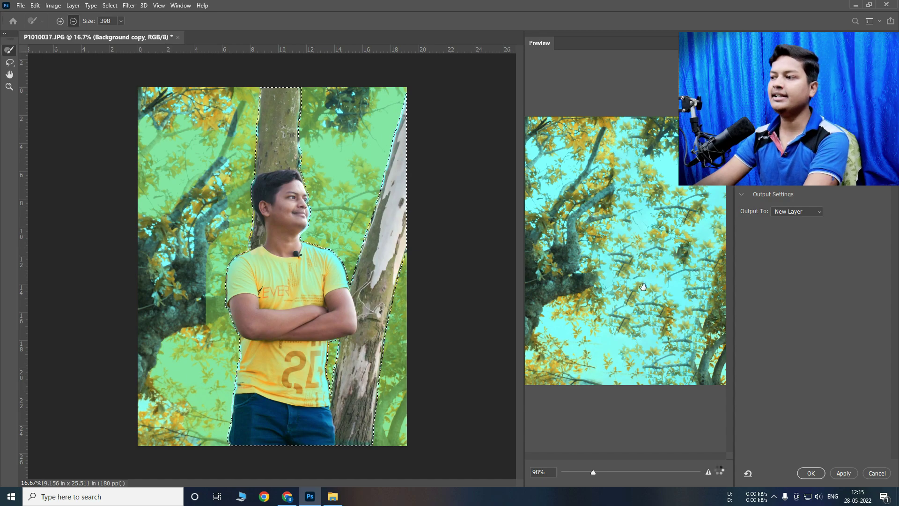
click(804, 473)
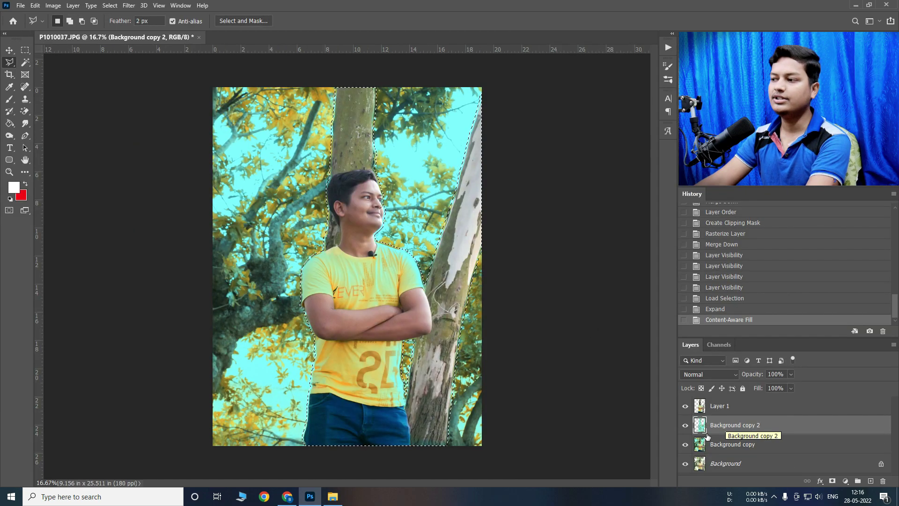
click(685, 406)
click(685, 425)
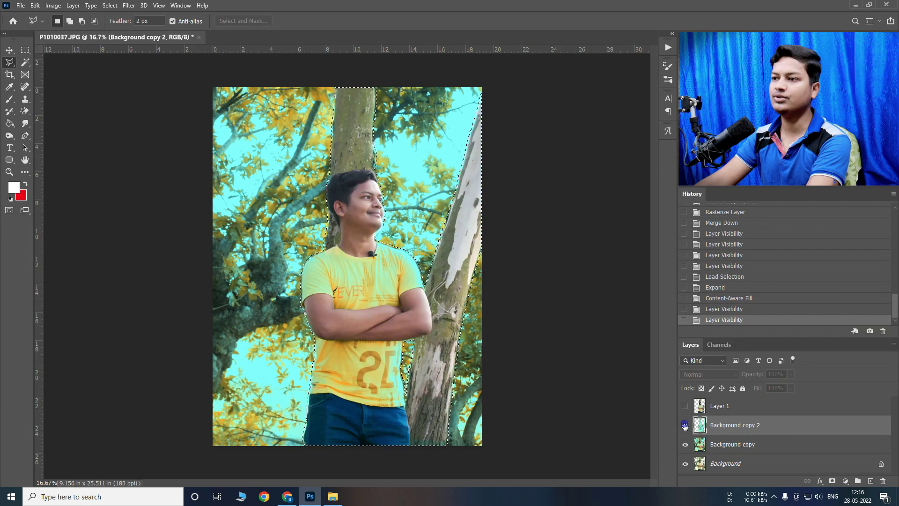
key(ctrl+e)
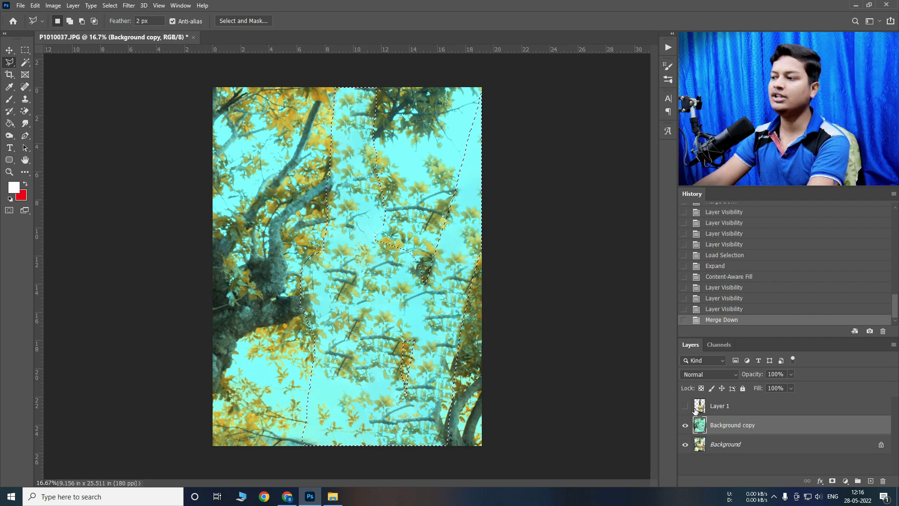
key(ctrl+d)
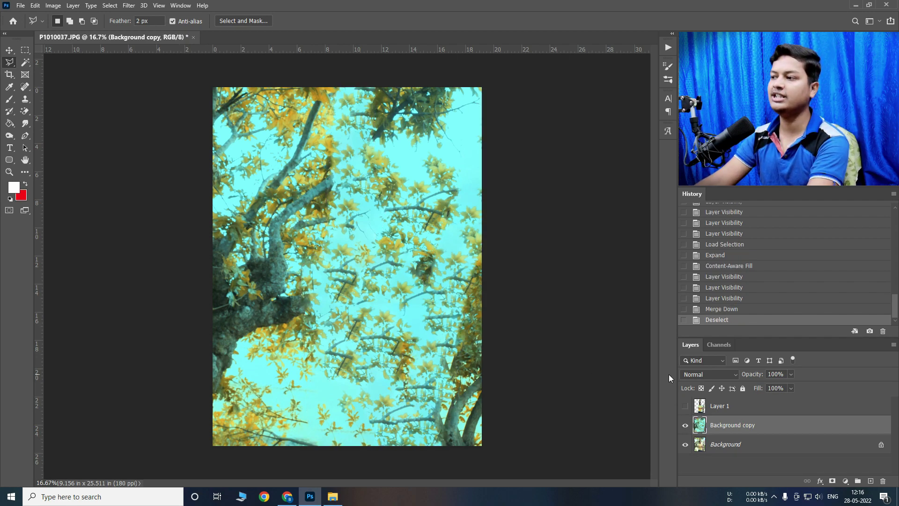
Toggle the cut-out man layer and zoom in to inspect his edges against the filled foliage.
click(685, 406)
click(685, 406)
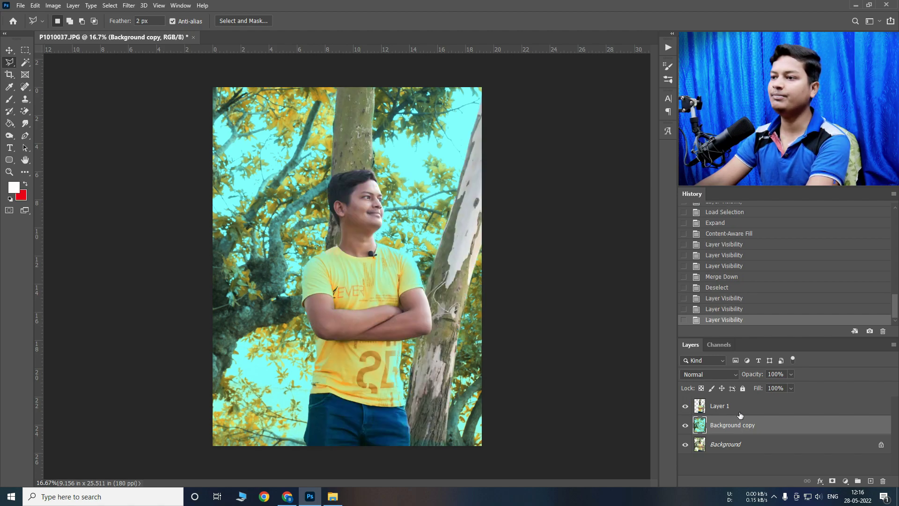
click(415, 267)
click(354, 215)
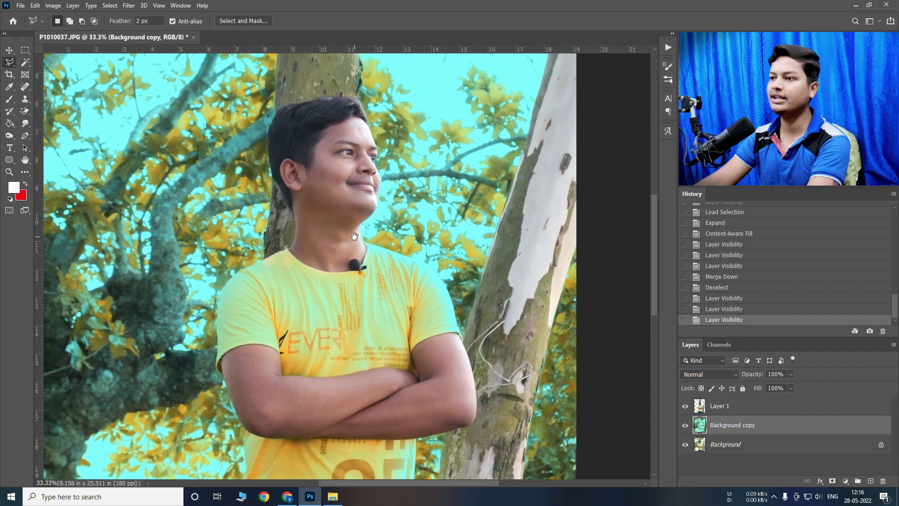
alt+click(354, 211)
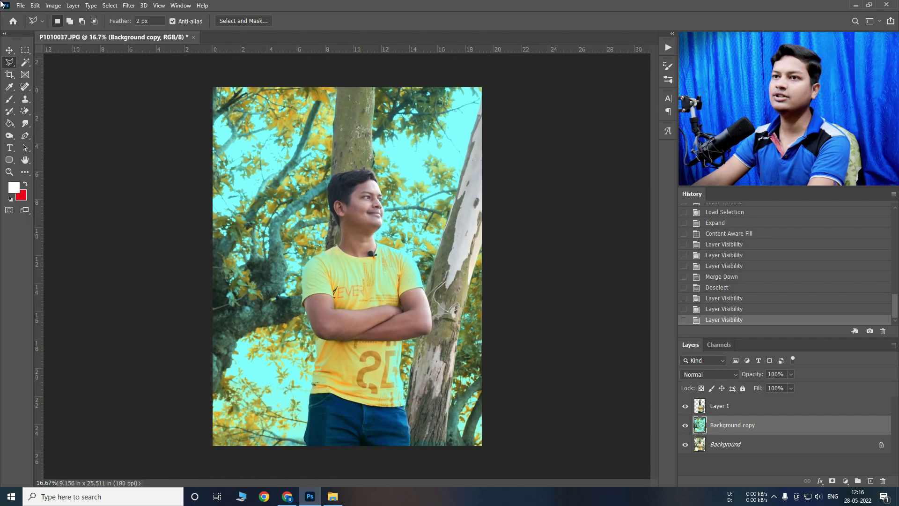
click(129, 6)
mouse_move(145, 129)
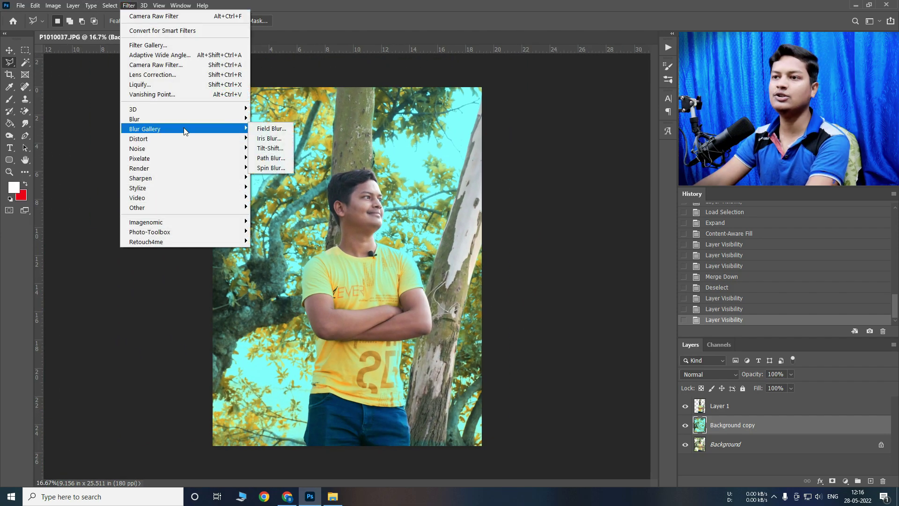
Apply a Tilt-Shift blur of about 48 to Background copy, with the sharp band moved below the photo.
click(284, 149)
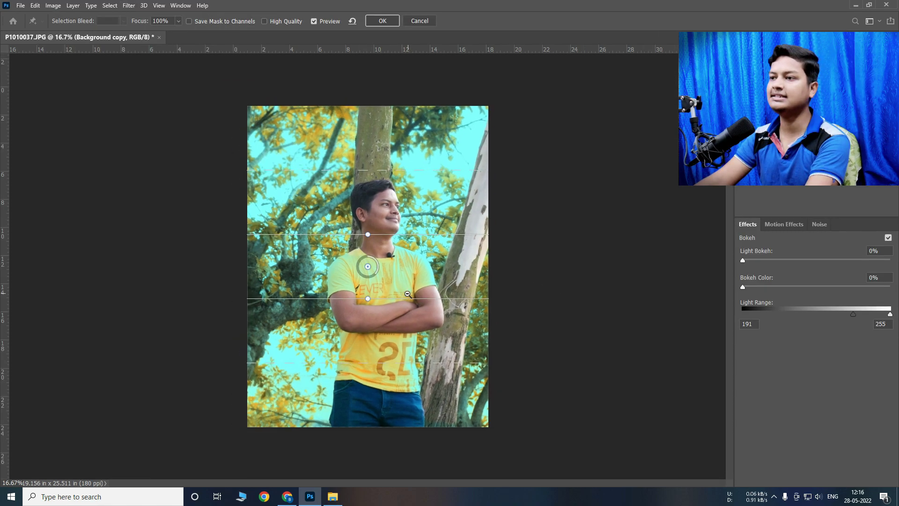
drag(383, 414, 384, 486)
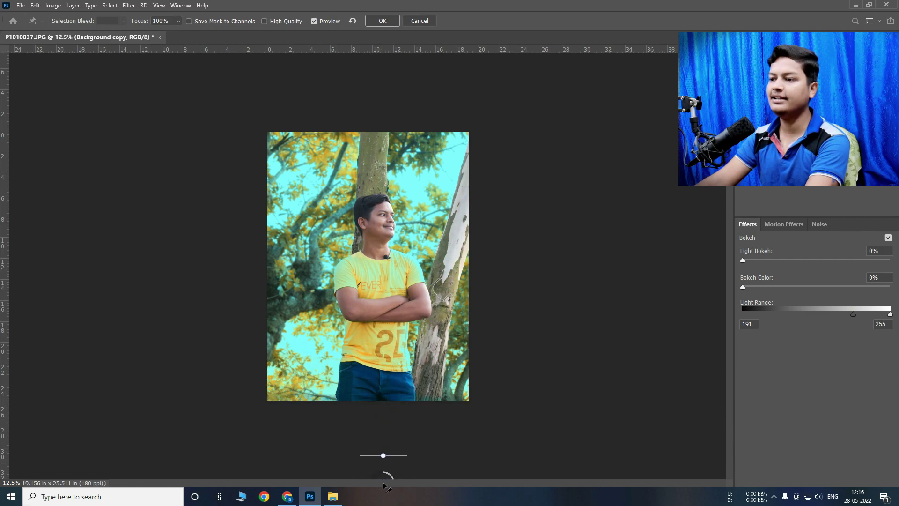
key(ctrl+minus)
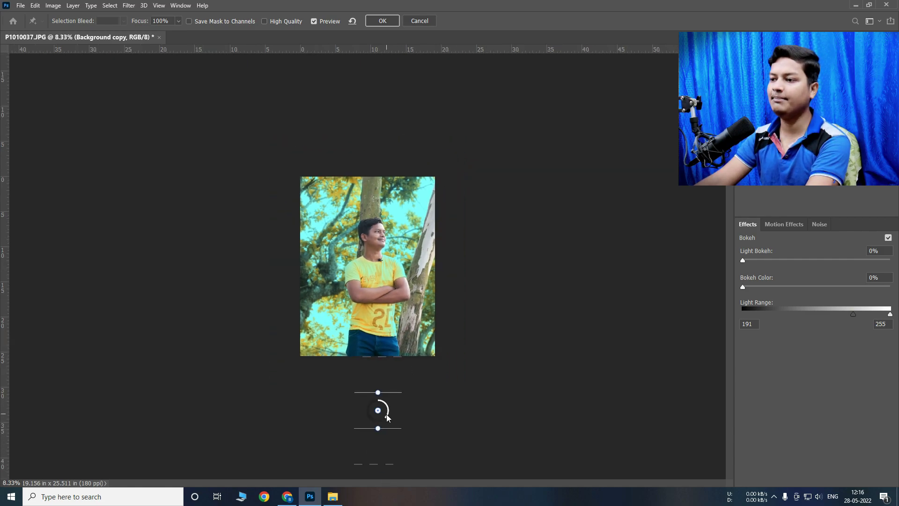
drag(387, 419, 367, 418)
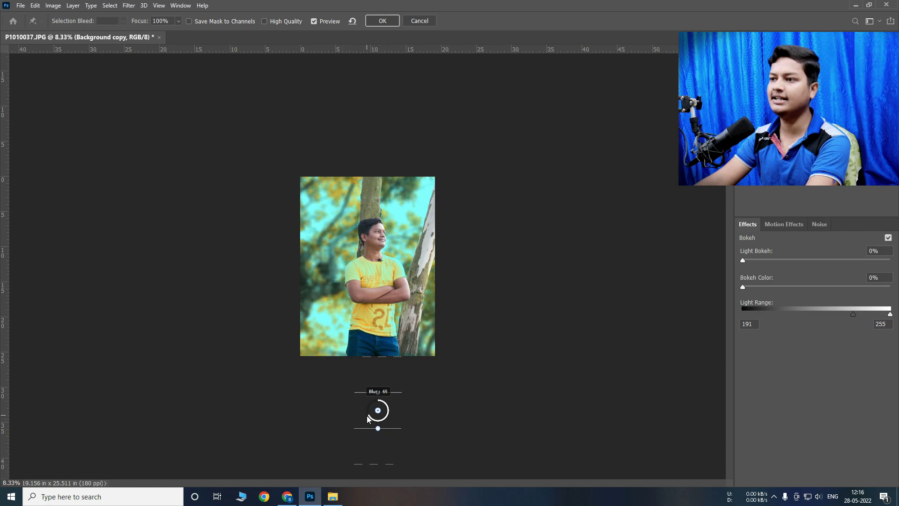
drag(369, 415, 369, 416)
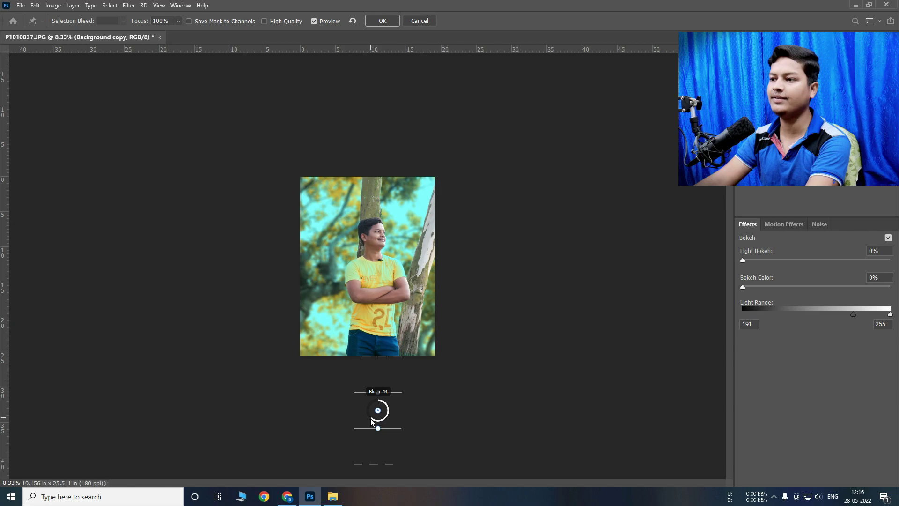
drag(370, 420, 369, 418)
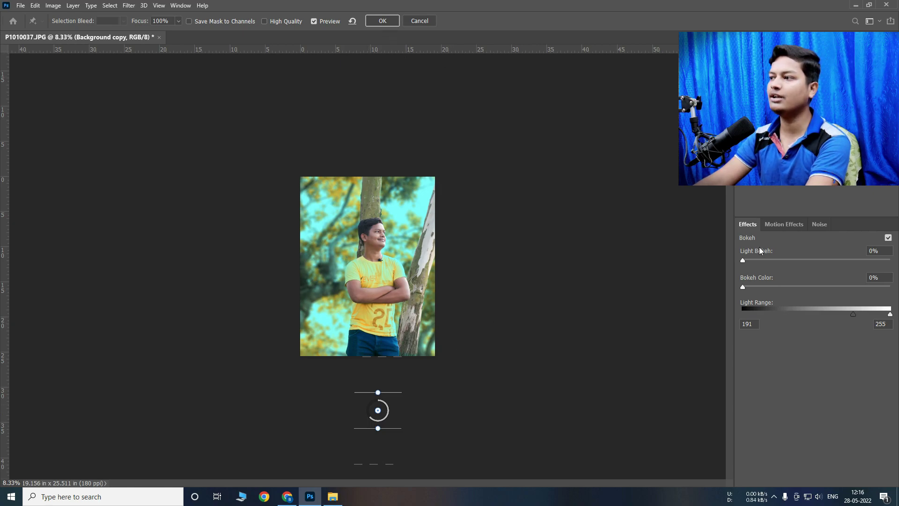
click(394, 21)
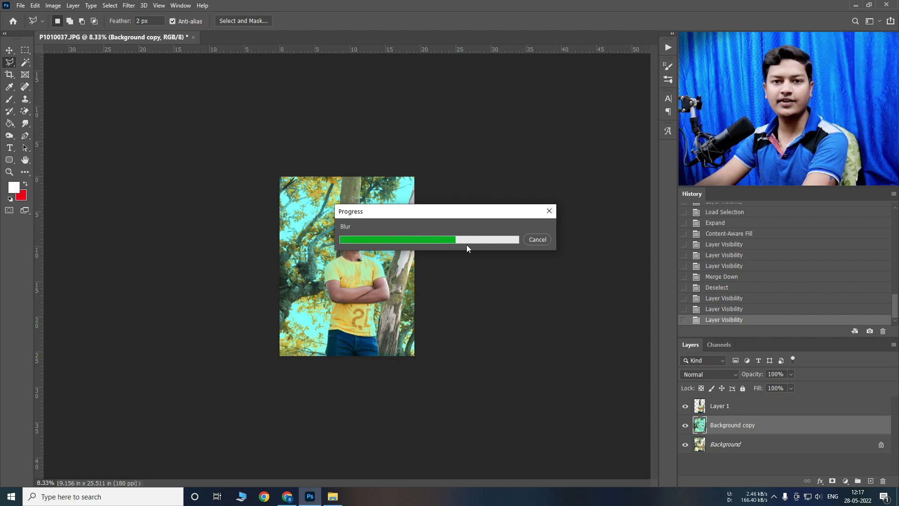
key(ctrl+plus)
key(ctrl+plus)
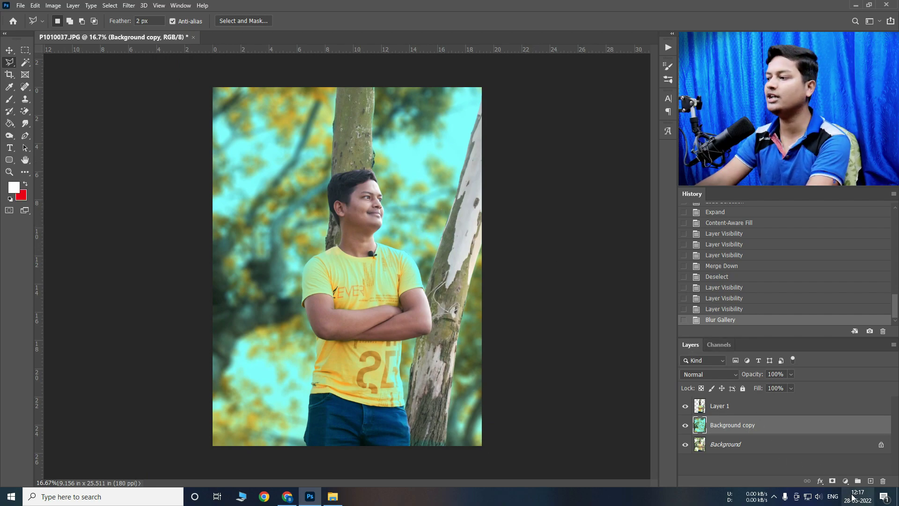
click(845, 480)
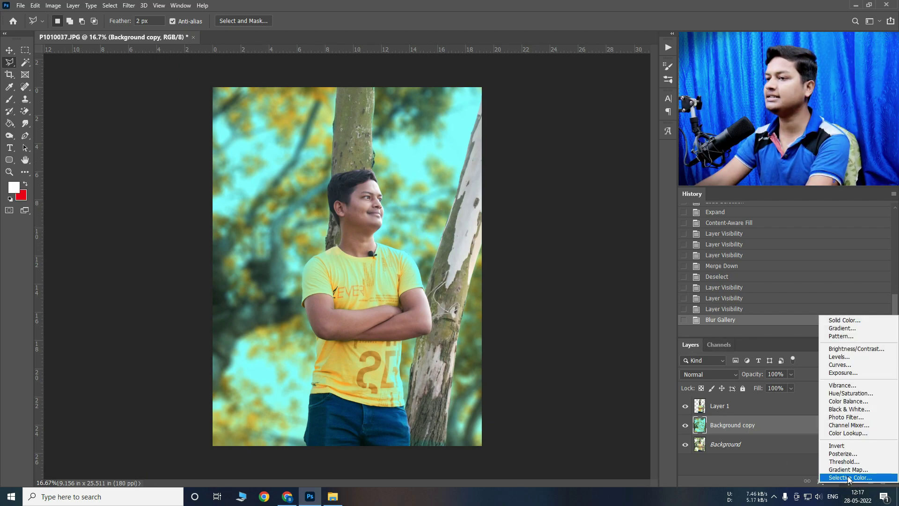
Add a Selective Color adjustment layer, working in the Blacks and then Neutrals colour ranges.
click(849, 478)
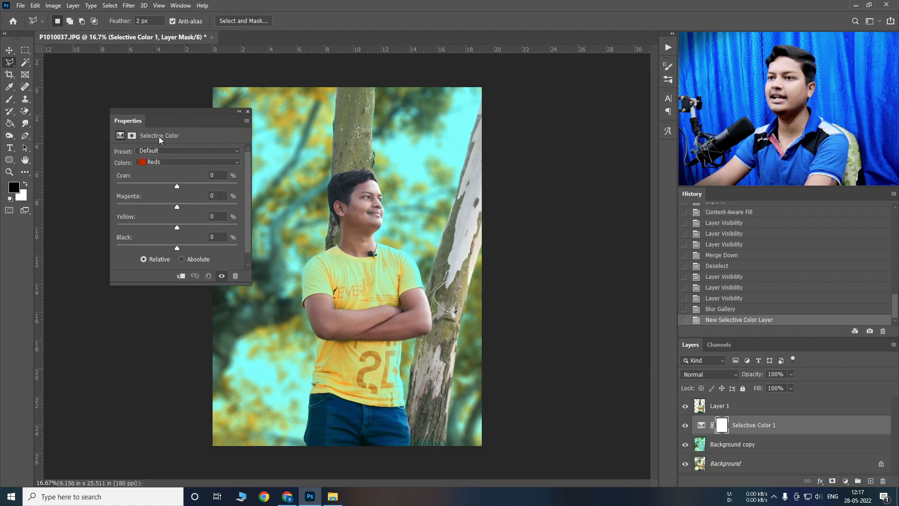
click(155, 162)
click(158, 242)
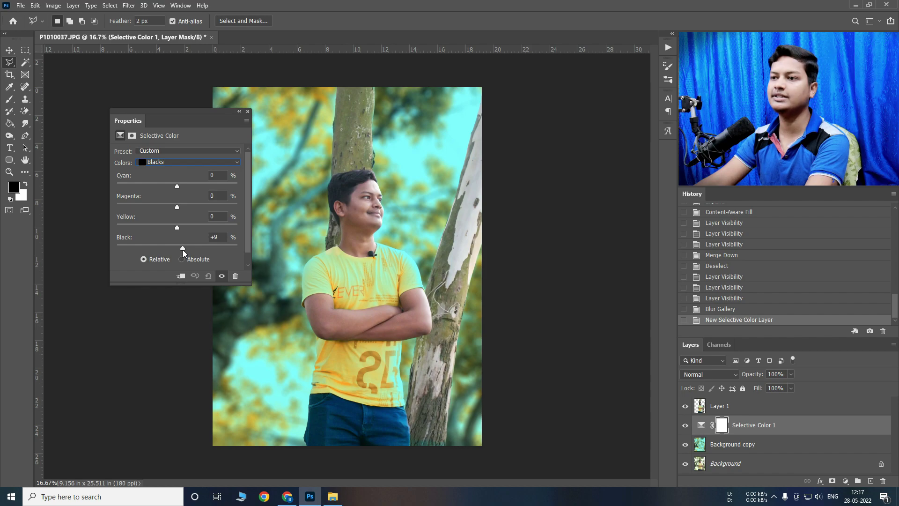
click(177, 161)
click(180, 232)
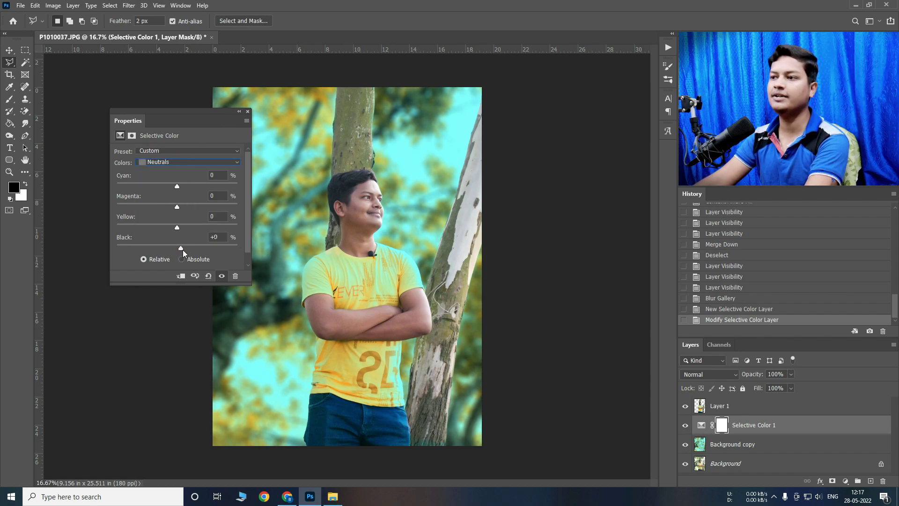
click(248, 112)
ctrl+click(374, 241)
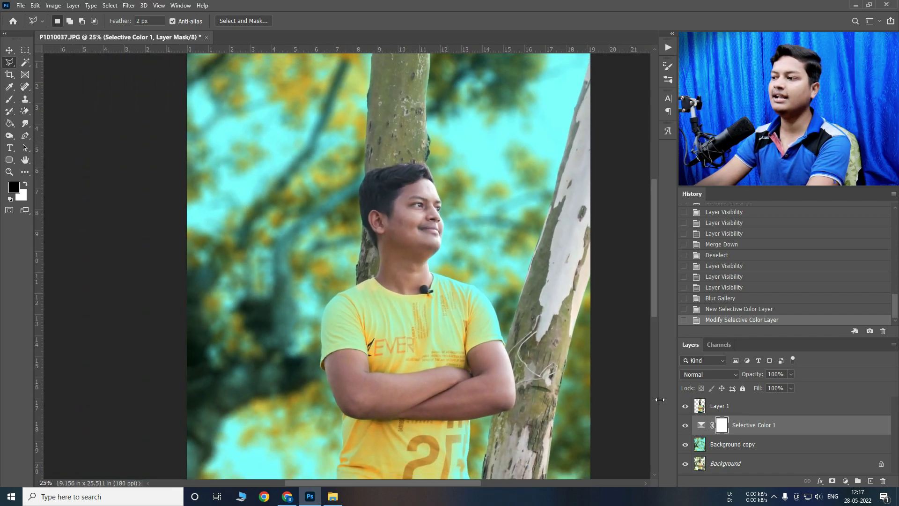
Move Selective Color 1 above Layer 1 and toggle it to compare the effect.
click(686, 425)
drag(743, 429, 738, 402)
click(686, 406)
click(686, 405)
key(ctrl+minus)
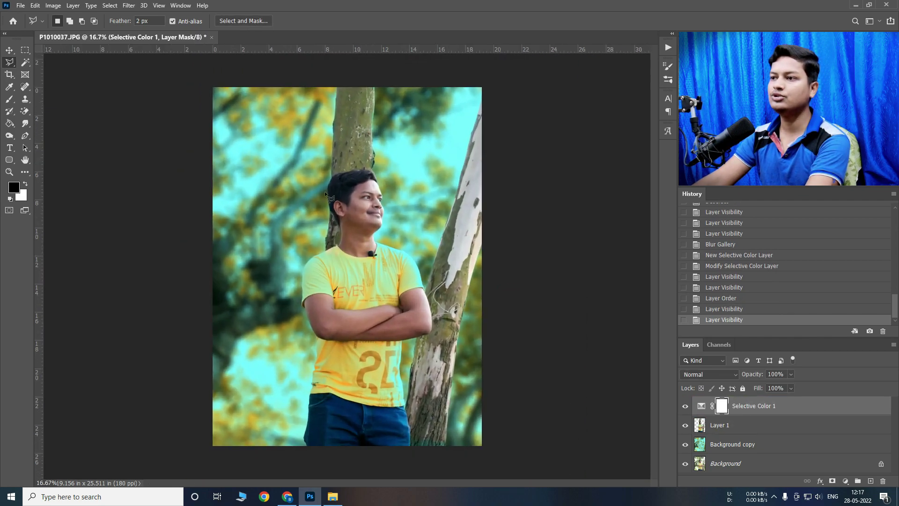
click(846, 481)
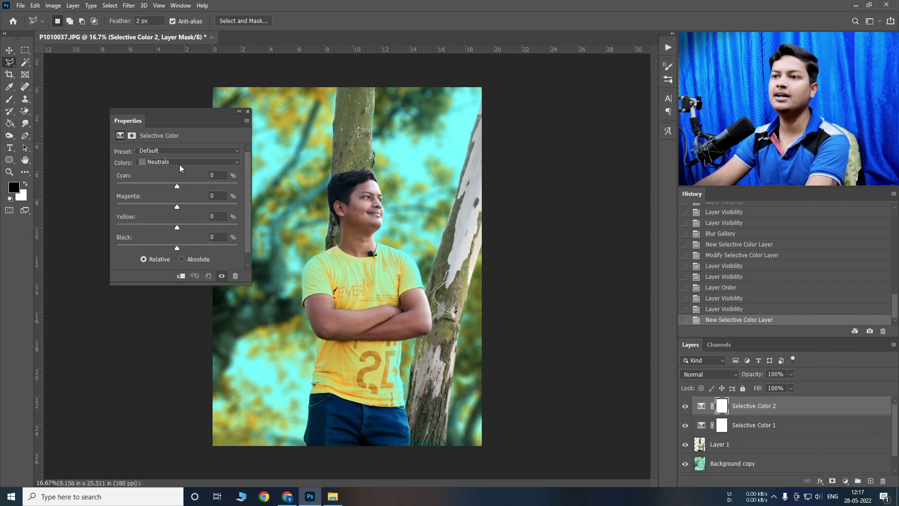
Set Selective Color 2 to Reds with Black at -100 to brighten the reds.
click(181, 164)
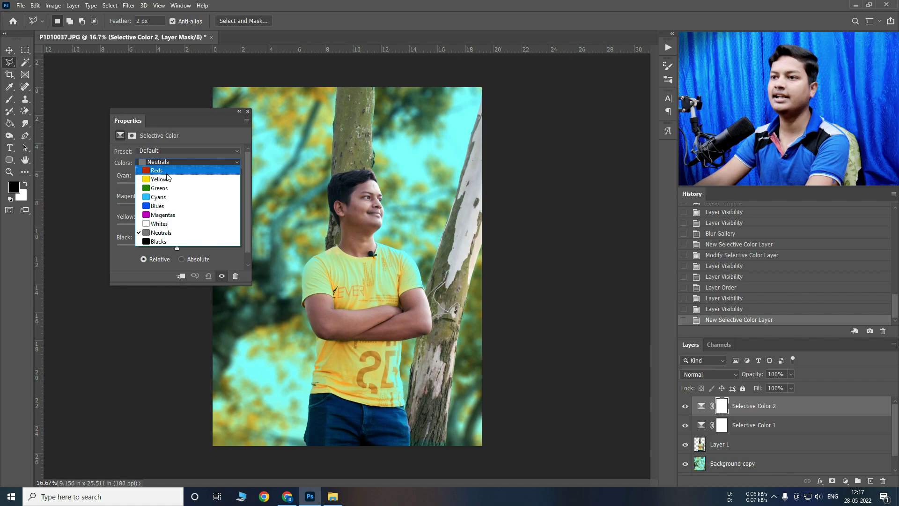
click(157, 170)
drag(177, 248, 44, 246)
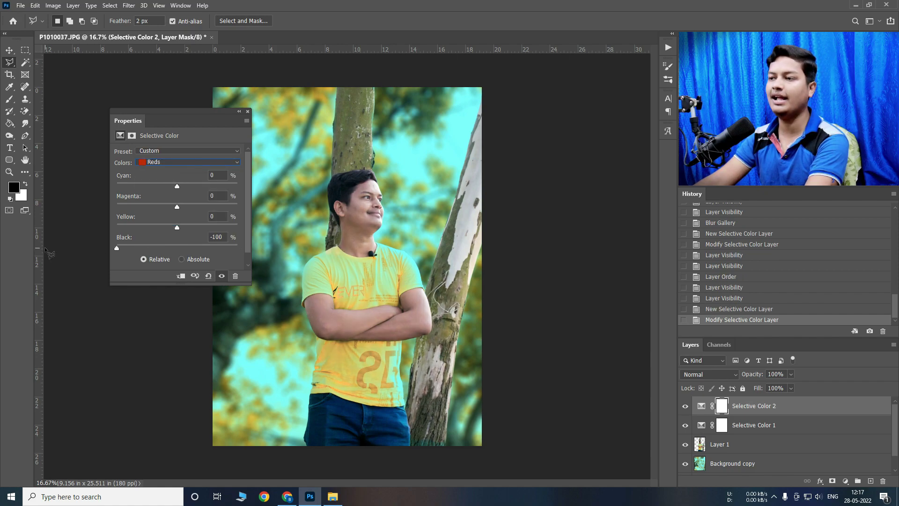
click(247, 112)
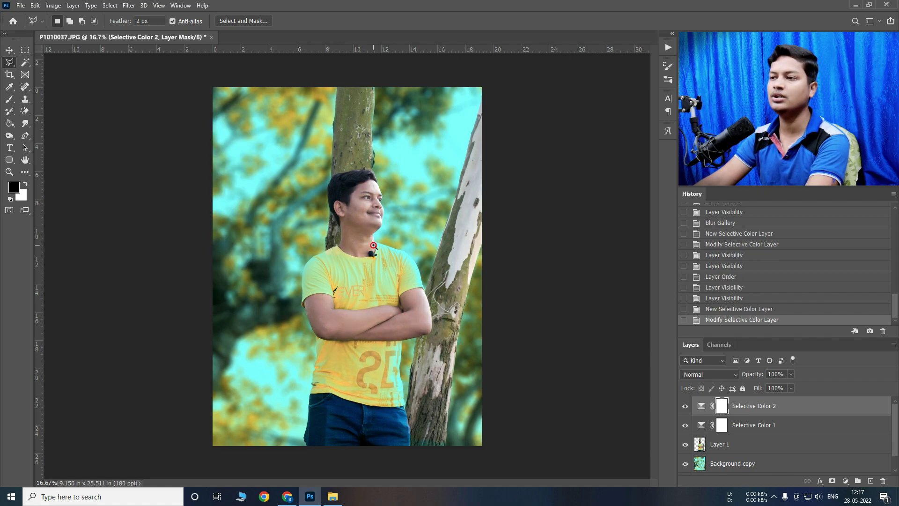
scroll(366, 216, up, 1)
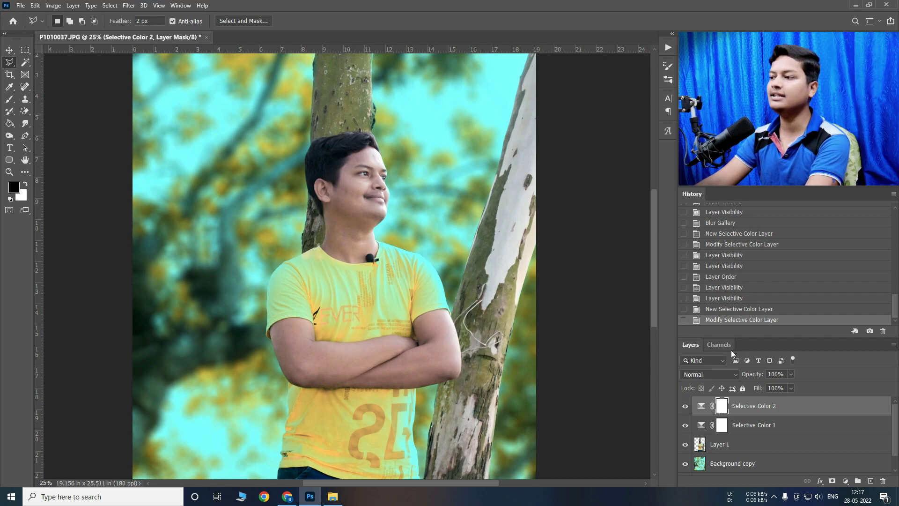
Split the Underlying Layer black Blend If slider so Selective Color 2 affects lighter tones.
double_click(840, 410)
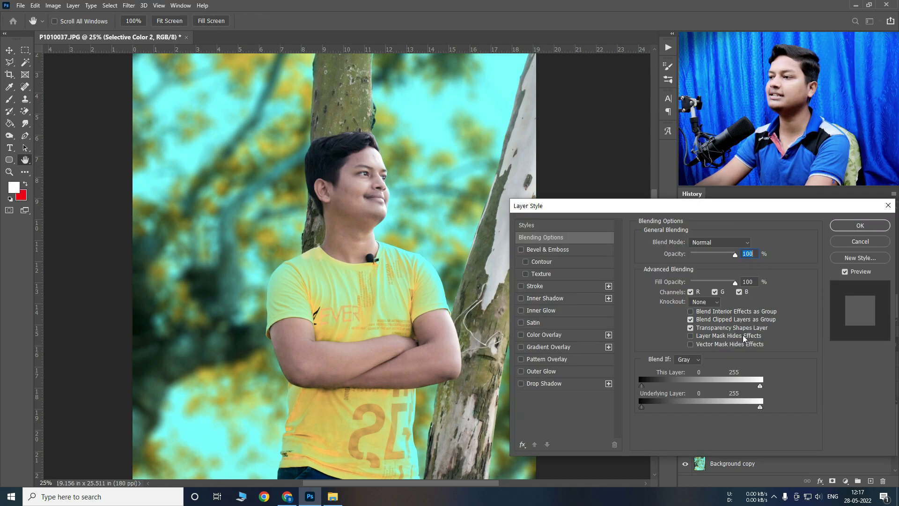
drag(688, 209, 311, 147)
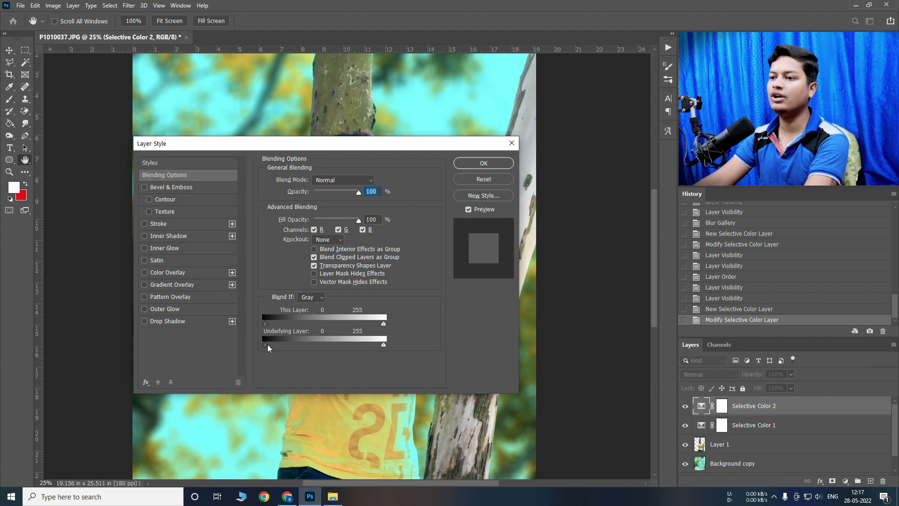
drag(268, 344, 321, 345)
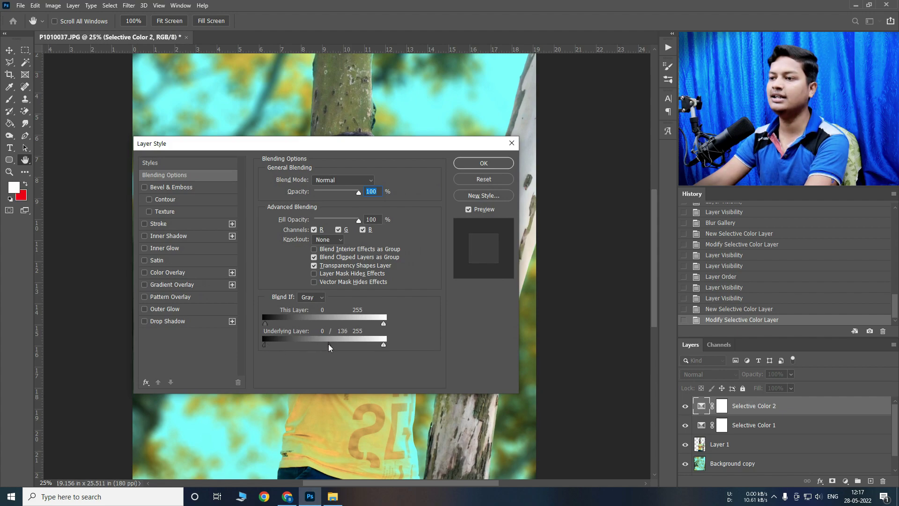
click(483, 163)
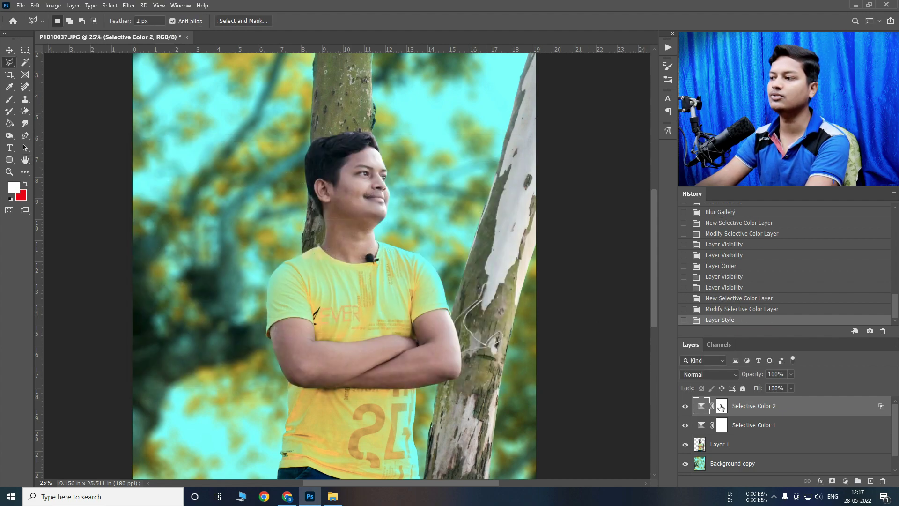
Compare Selective Color 2 on and off, then invert its mask to hide it.
click(722, 406)
alt+click(383, 239)
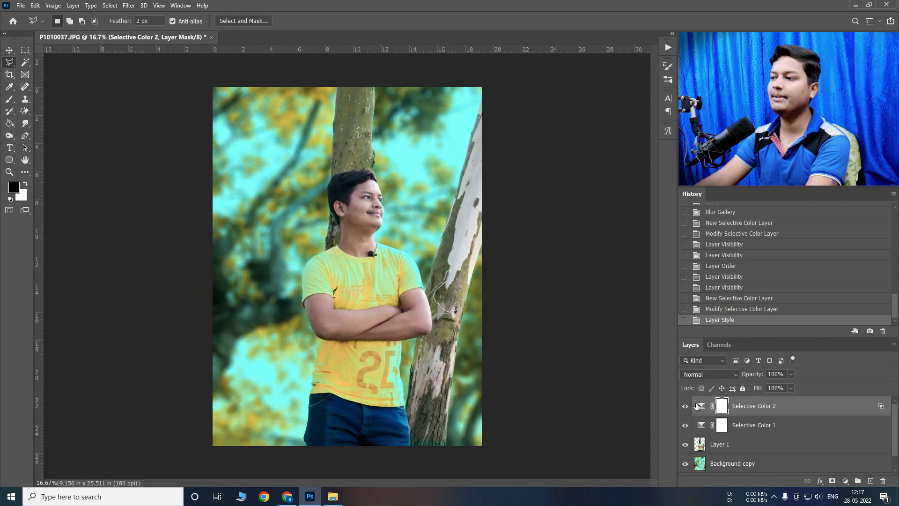
click(684, 407)
click(684, 407)
click(684, 407)
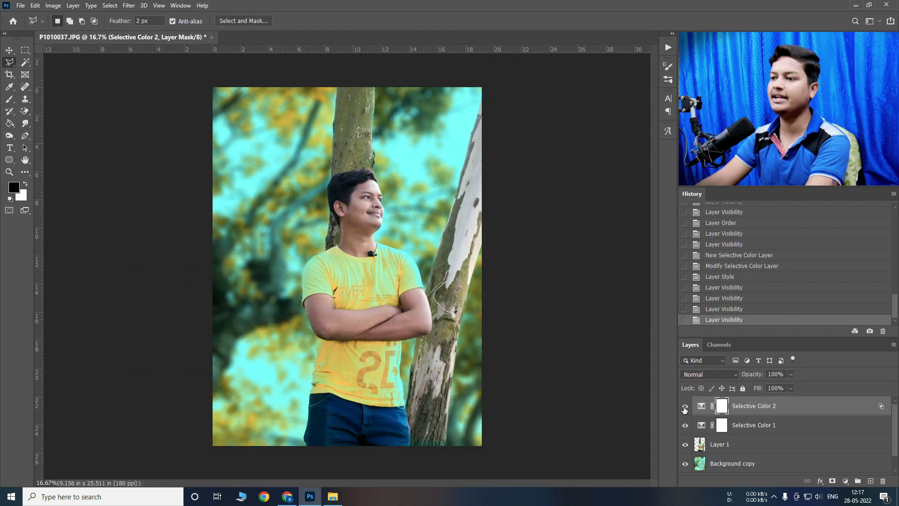
right_click(722, 406)
key(Escape)
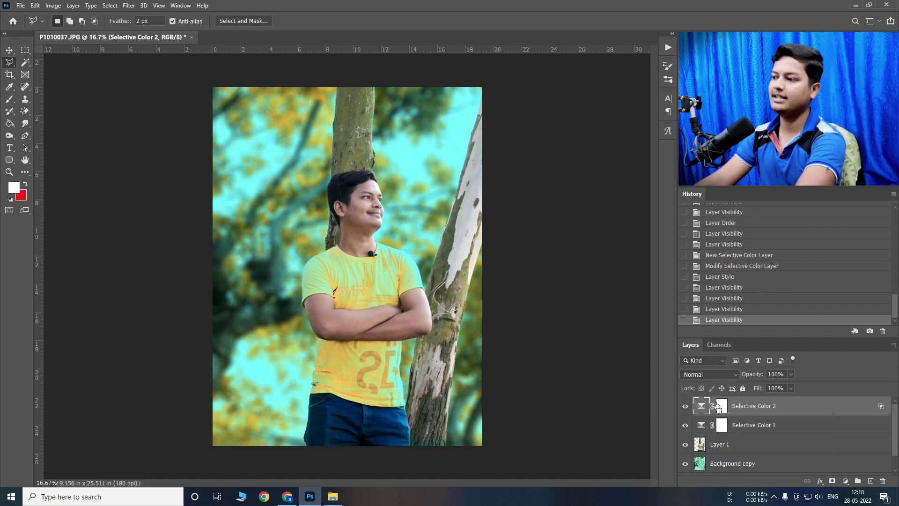
click(717, 406)
key(ctrl+i)
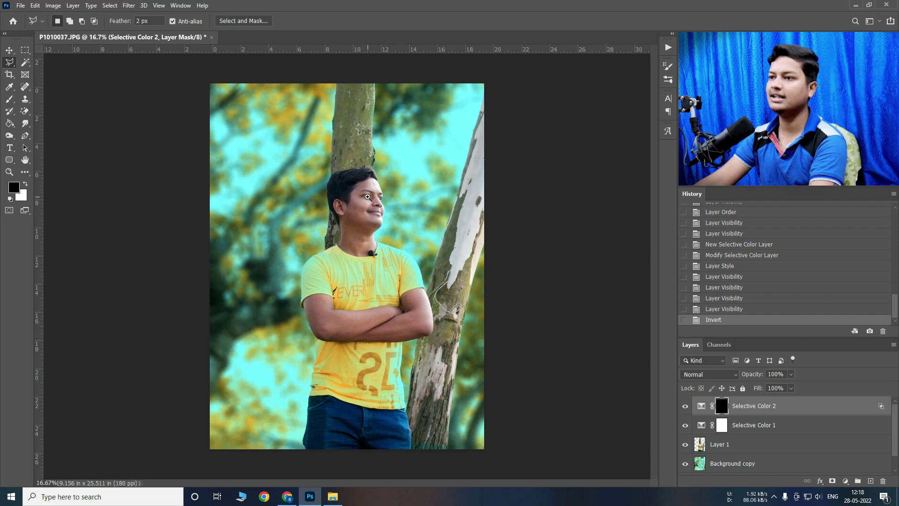
Paint white with the Brush on the Selective Color 2 mask over the face and neck.
scroll(368, 197, up, 3)
click(12, 101)
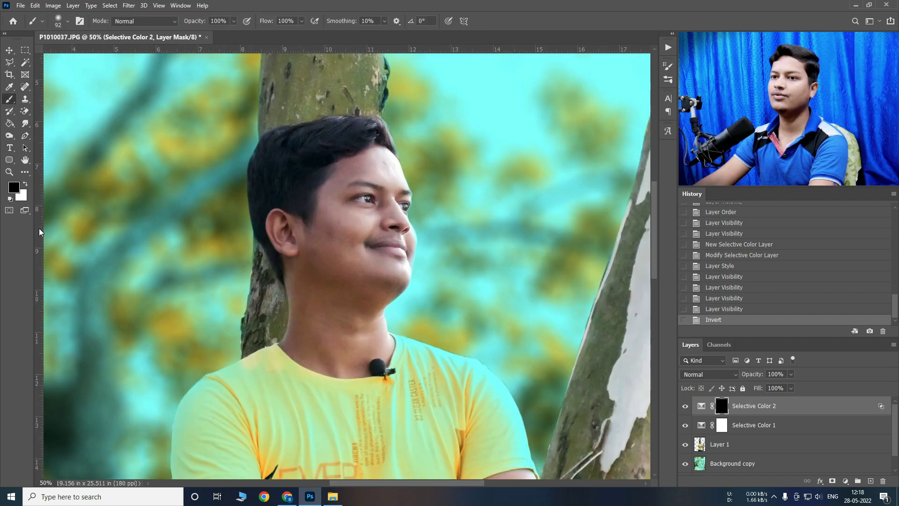
click(26, 186)
click(379, 282)
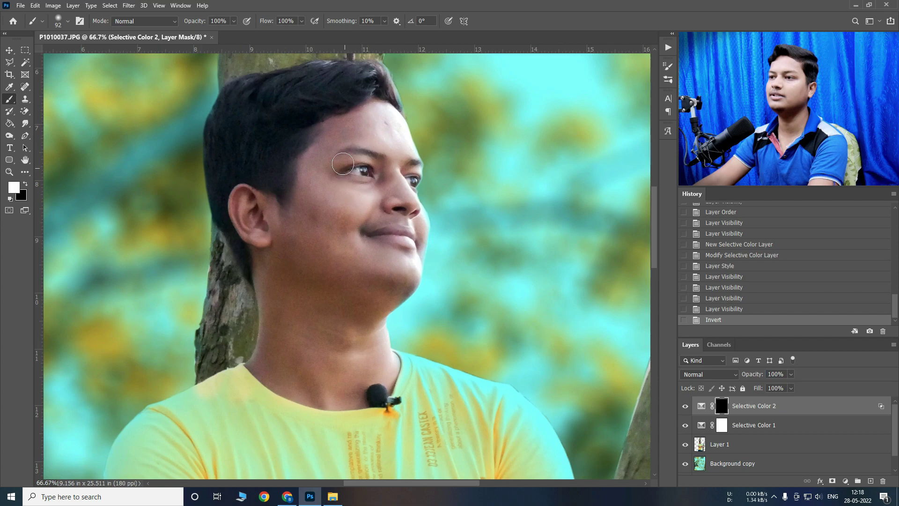
mouse_move(379, 132)
mouse_down()
mouse_move(285, 321)
mouse_move(300, 386)
mouse_move(366, 359)
mouse_move(394, 370)
mouse_move(285, 289)
mouse_up()
Paint the man's arm skin into the mask as well, then zoom out to the whole photo.
drag(362, 378, 507, 166)
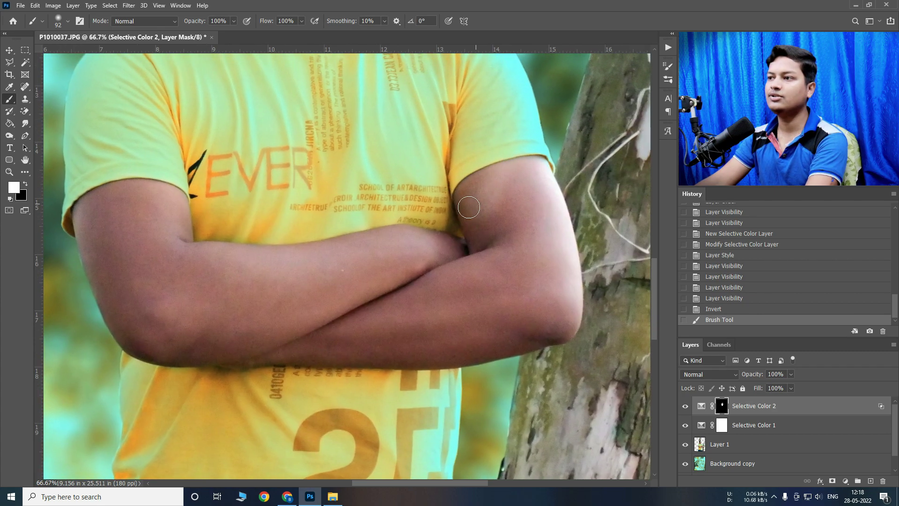
mouse_move(571, 304)
mouse_down()
mouse_move(502, 341)
mouse_move(446, 327)
mouse_move(460, 231)
mouse_move(140, 281)
mouse_move(234, 291)
mouse_move(304, 258)
mouse_up()
key(ctrl+minus)
key(ctrl+minus)
key(ctrl+minus)
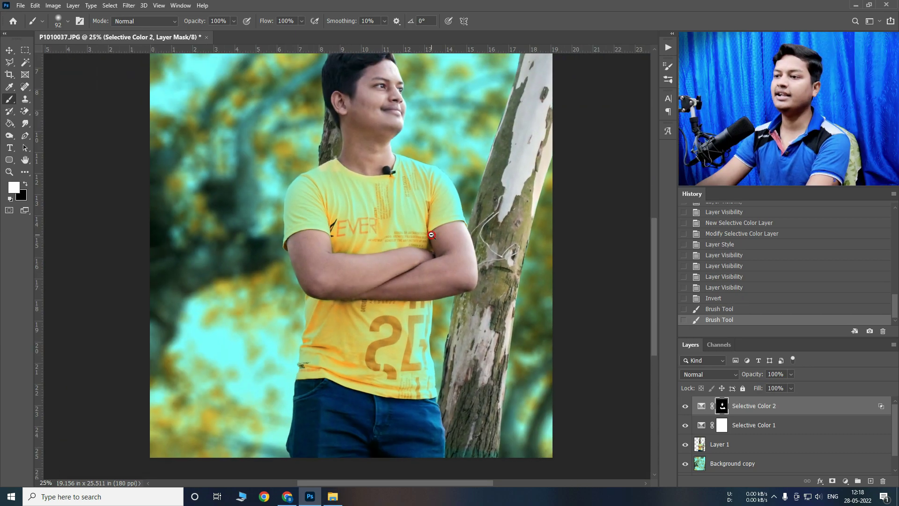
key(ctrl+minus)
key(ctrl+plus)
key(ctrl+minus)
click(846, 482)
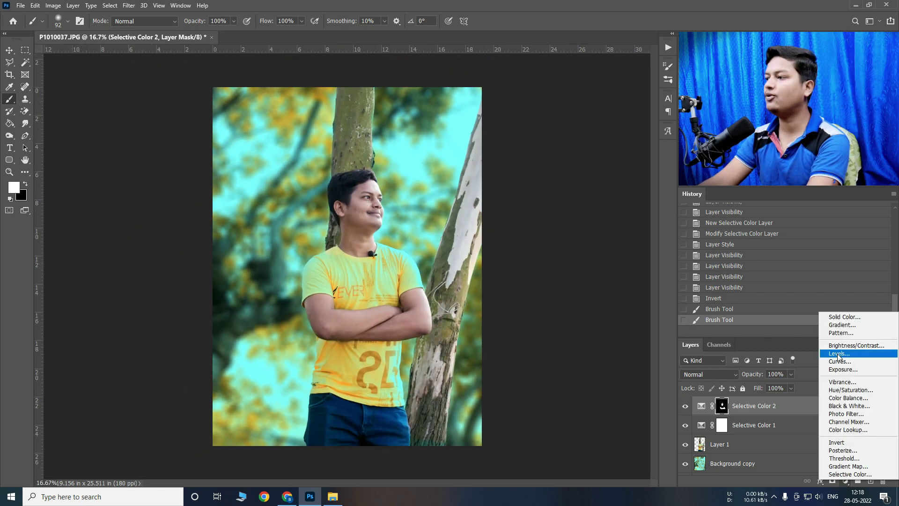
Add a white Solid Color fill layer in Soft Light mode with an inverted, hidden mask.
click(831, 317)
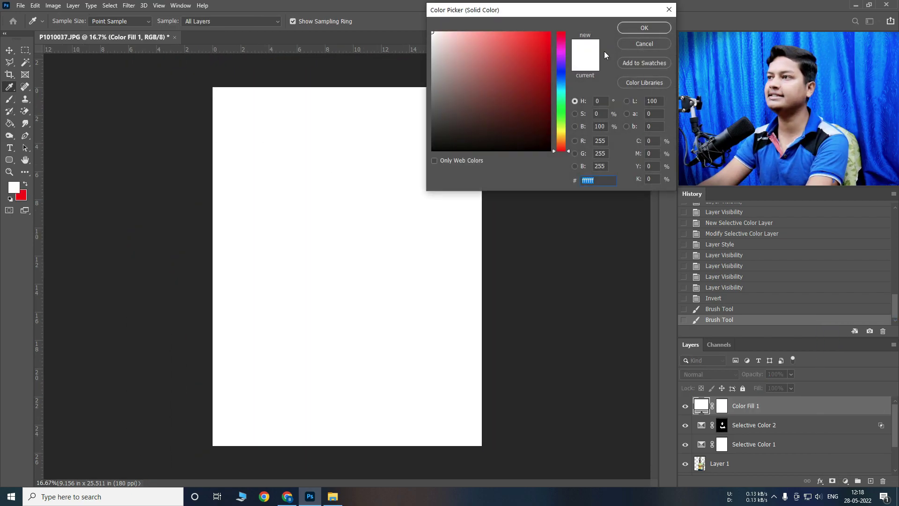
click(644, 28)
click(709, 374)
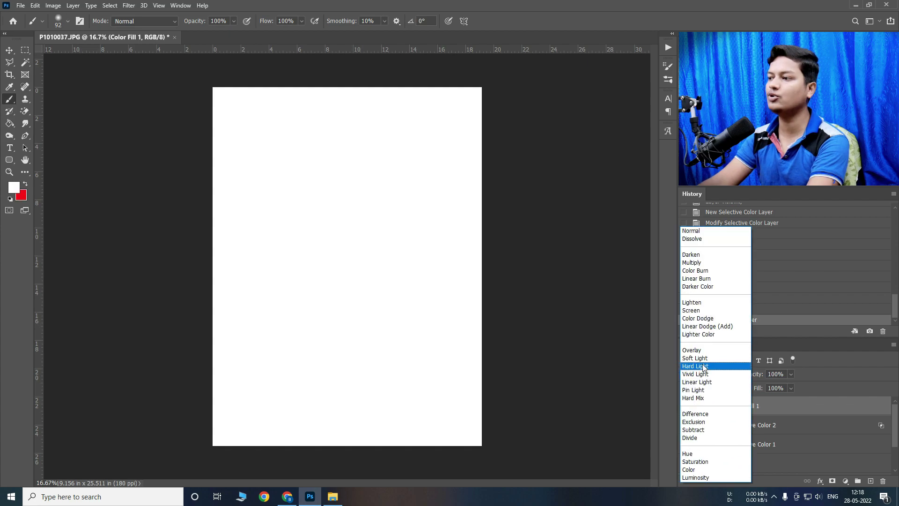
click(694, 358)
scroll(323, 182, up, 2)
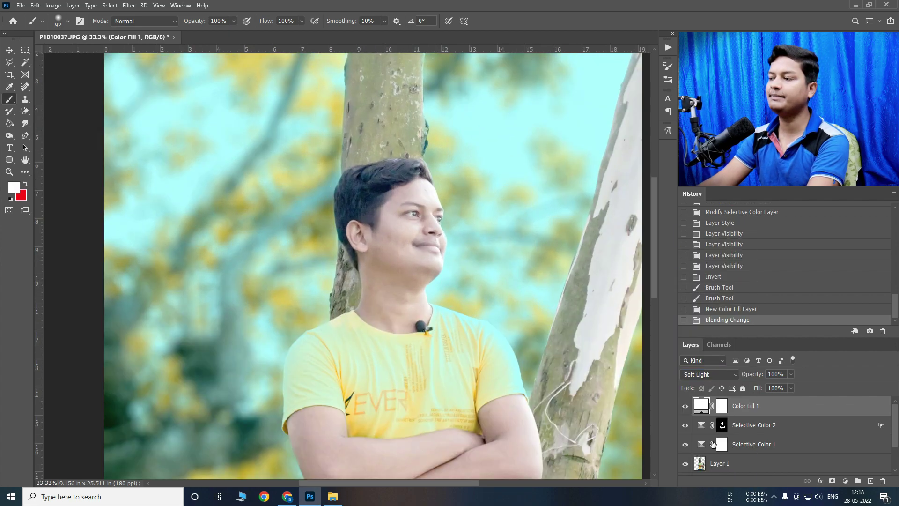
click(724, 408)
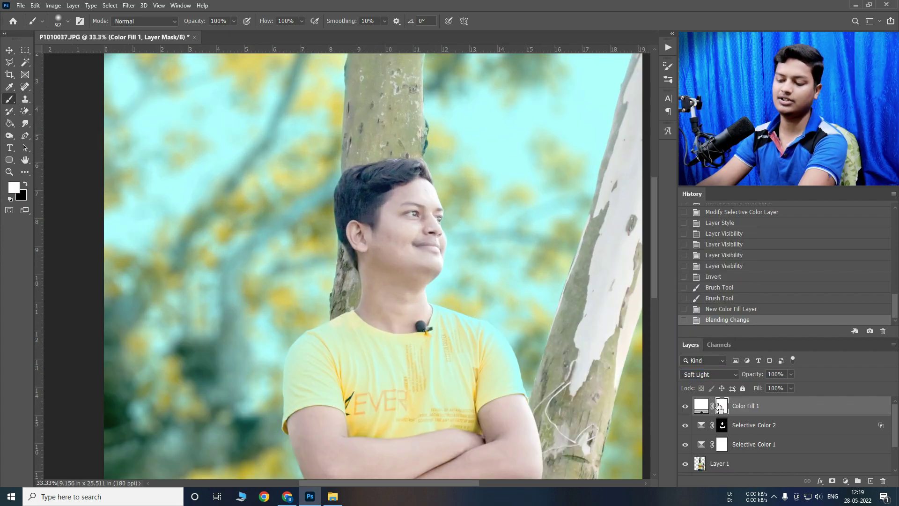
key(ctrl+i)
Paint the man's face and arm skin into the Color Fill 1 mask.
scroll(410, 218, up, 1)
scroll(410, 218, up, 1)
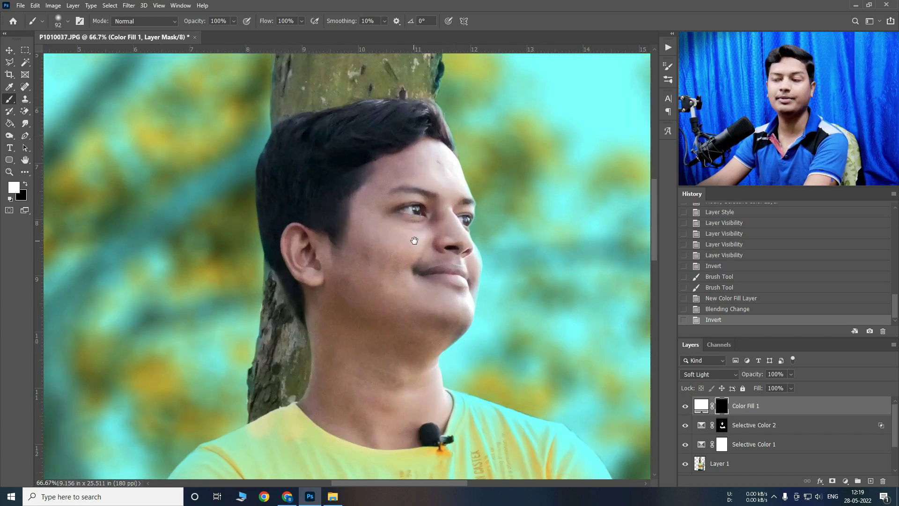
mouse_move(383, 174)
mouse_down()
mouse_move(361, 205)
mouse_move(375, 187)
mouse_move(438, 166)
mouse_move(458, 217)
mouse_move(465, 287)
mouse_move(450, 316)
mouse_move(428, 328)
mouse_move(427, 432)
mouse_move(347, 433)
mouse_move(311, 404)
mouse_move(325, 361)
mouse_move(307, 255)
mouse_move(291, 232)
mouse_move(327, 277)
mouse_move(351, 279)
mouse_move(399, 227)
mouse_move(433, 234)
mouse_move(422, 254)
mouse_move(425, 275)
mouse_move(372, 285)
mouse_up()
scroll(373, 335, down, 5)
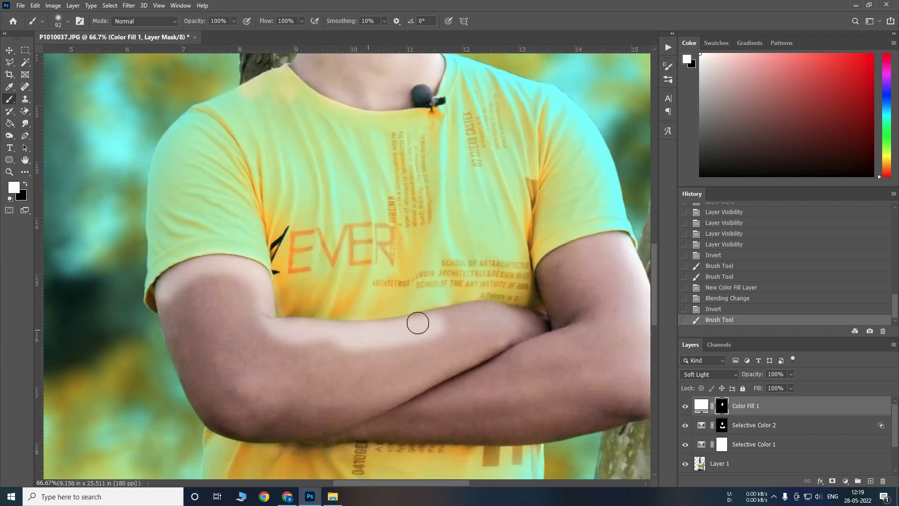
scroll(251, 177, right, 5)
drag(251, 177, 312, 279)
key(ctrl+minus)
key(ctrl+minus)
key(ctrl+minus)
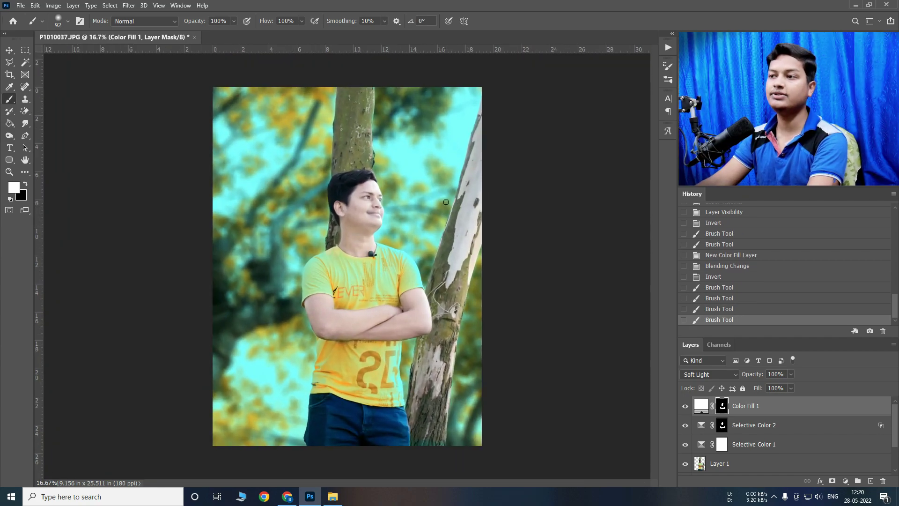
scroll(368, 215, up, 1)
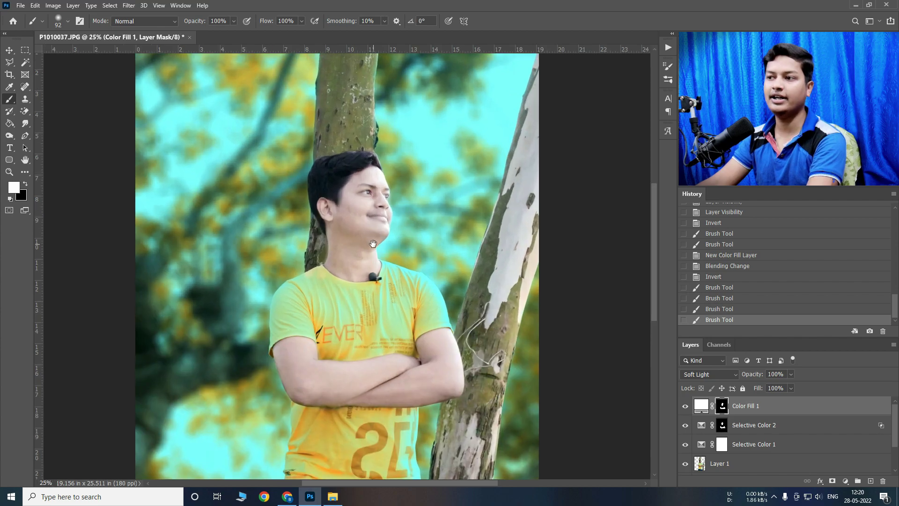
click(361, 272)
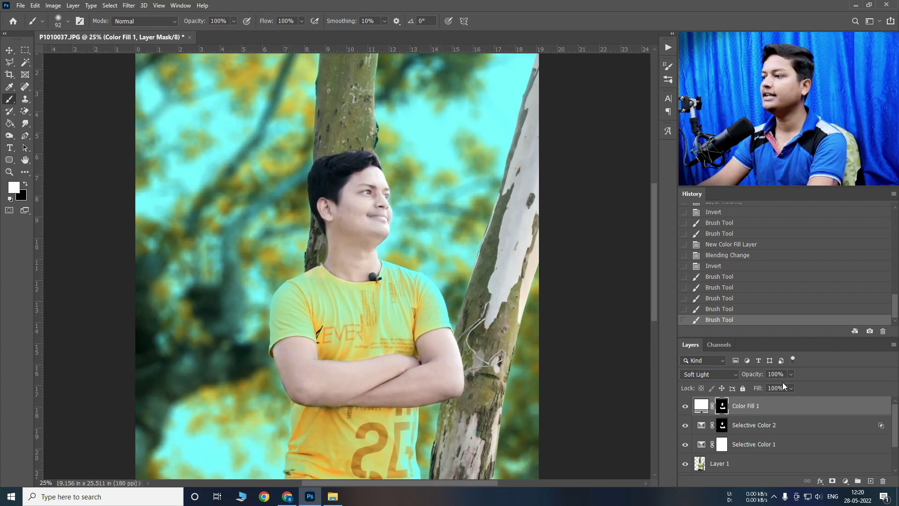
Split the Underlying Layer Blend If slider on Color Fill 1 to affect only brighter tones.
double_click(852, 402)
mouse_move(377, 147)
mouse_down()
mouse_move(298, 148)
mouse_move(336, 242)
mouse_move(299, 106)
mouse_move(191, 125)
mouse_move(153, 119)
mouse_up()
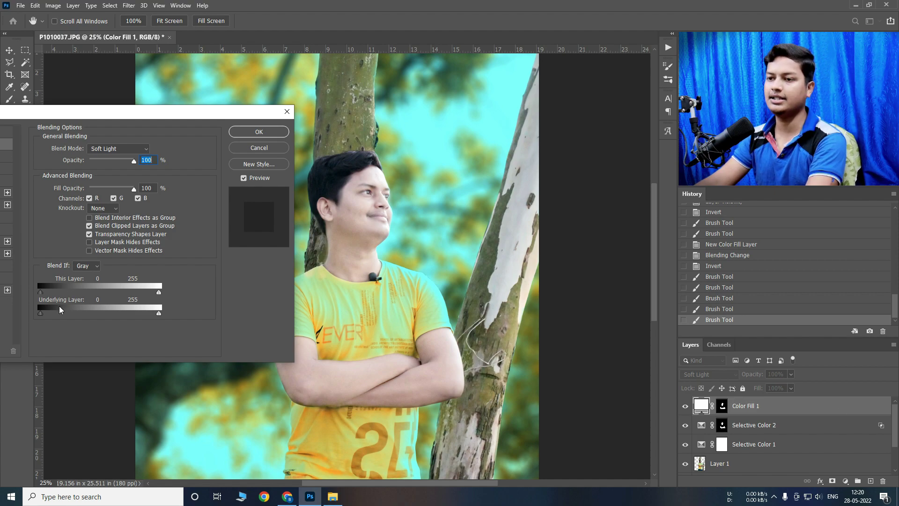
drag(55, 318, 102, 317)
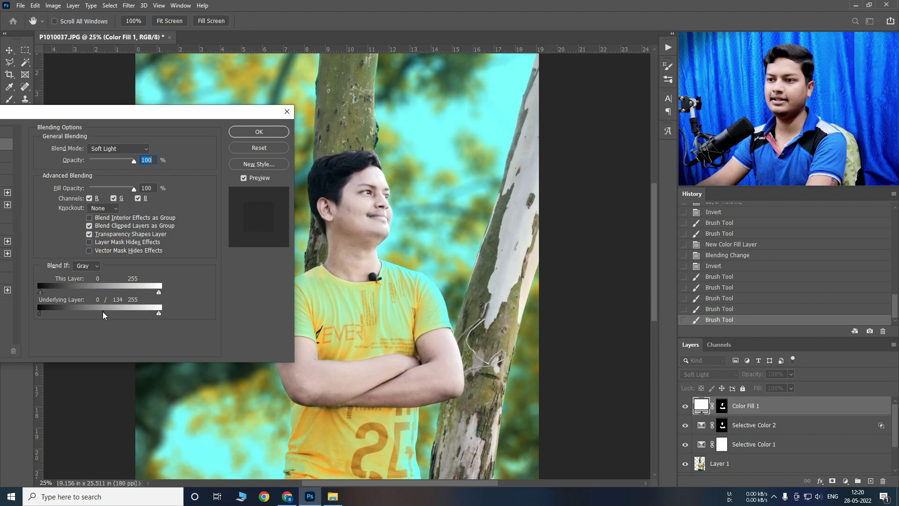
click(259, 131)
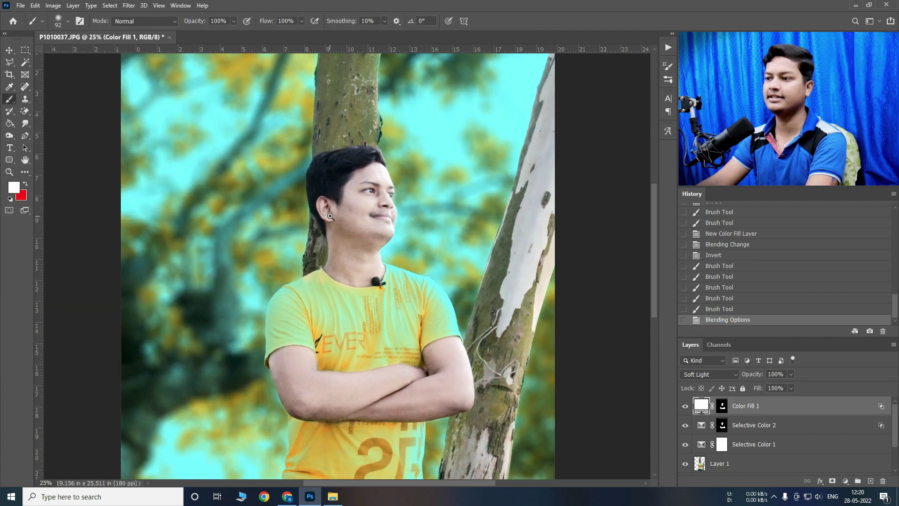
key(ctrl+plus)
Lower the Color Fill 1 layer opacity to 62%.
mouse_move(381, 290)
mouse_down()
mouse_move(322, 134)
mouse_move(323, 263)
mouse_up()
scroll(321, 135, down, 1)
scroll(321, 135, down, 1)
scroll(319, 134, up, 1)
scroll(319, 134, up, 1)
click(791, 375)
click(769, 385)
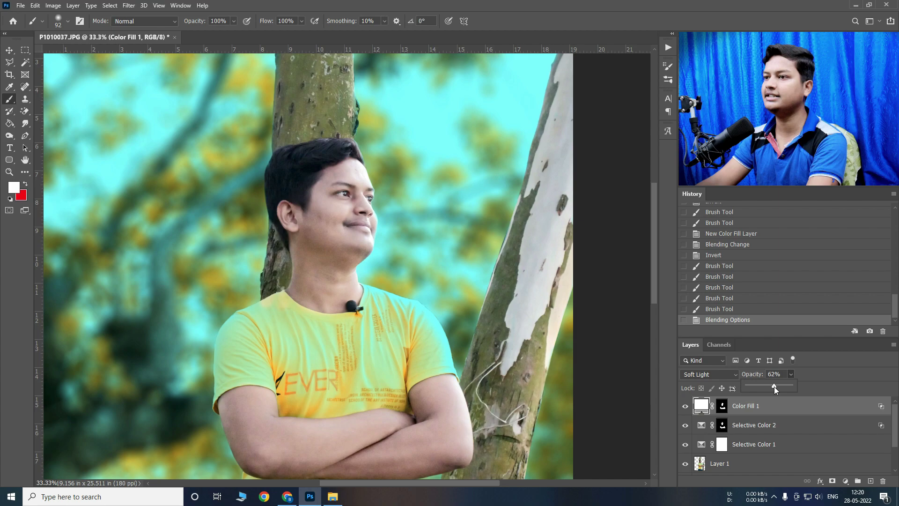
click(796, 405)
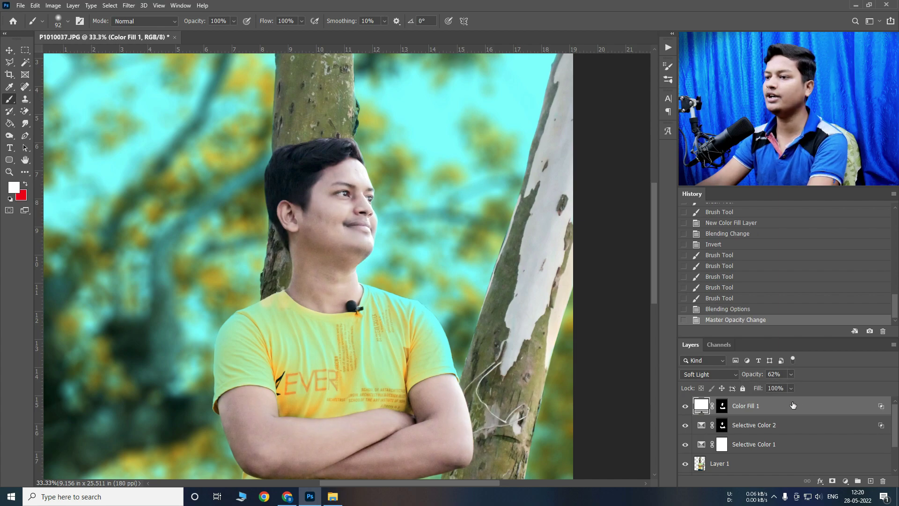
Zoom in closely on the face, cheek, neck and chin to inspect the skin.
alt+click(399, 170)
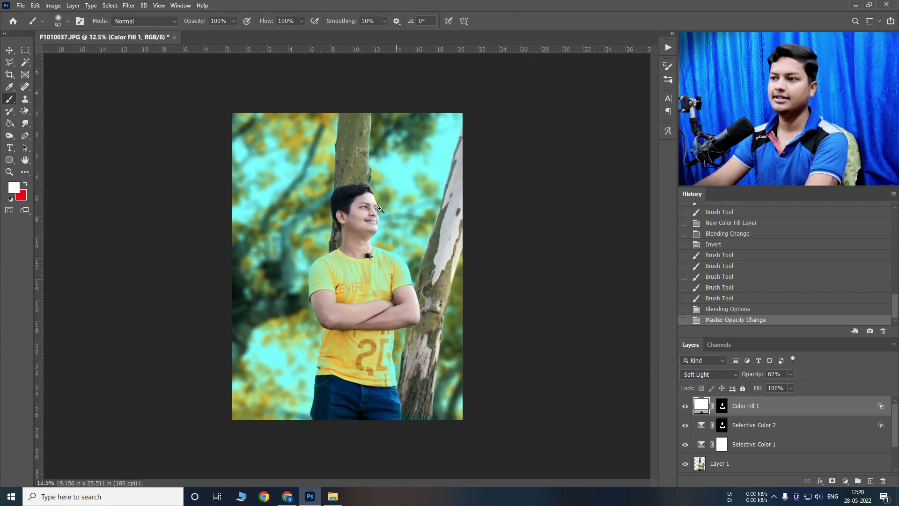
click(377, 242)
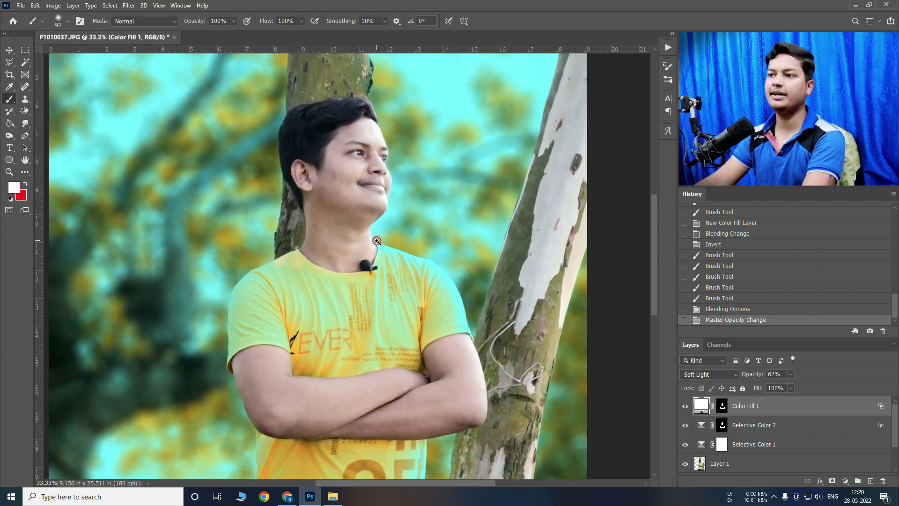
click(365, 236)
click(333, 226)
click(307, 191)
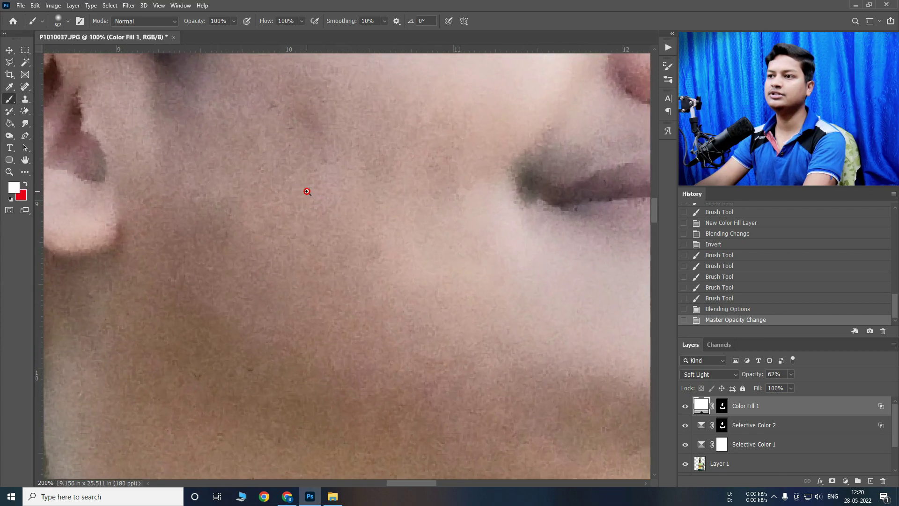
click(307, 191)
drag(316, 194, 300, 243)
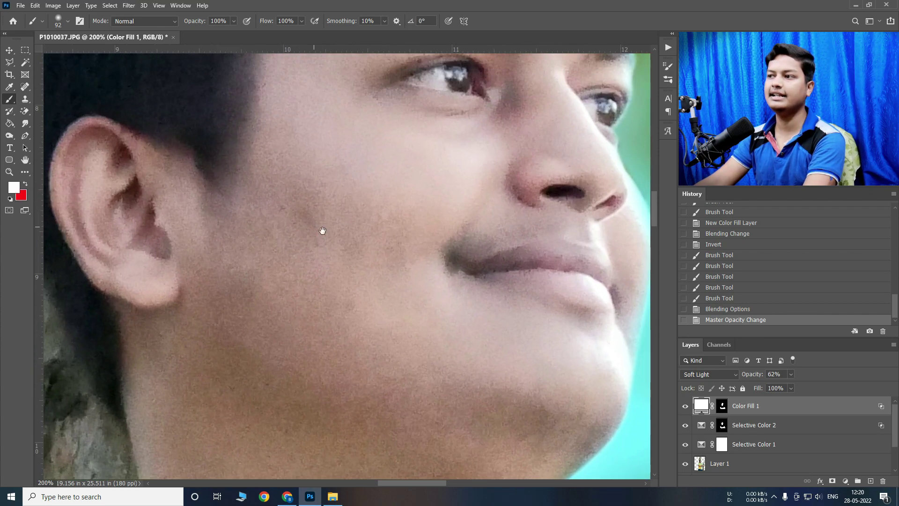
ctrl+alt+click(350, 235)
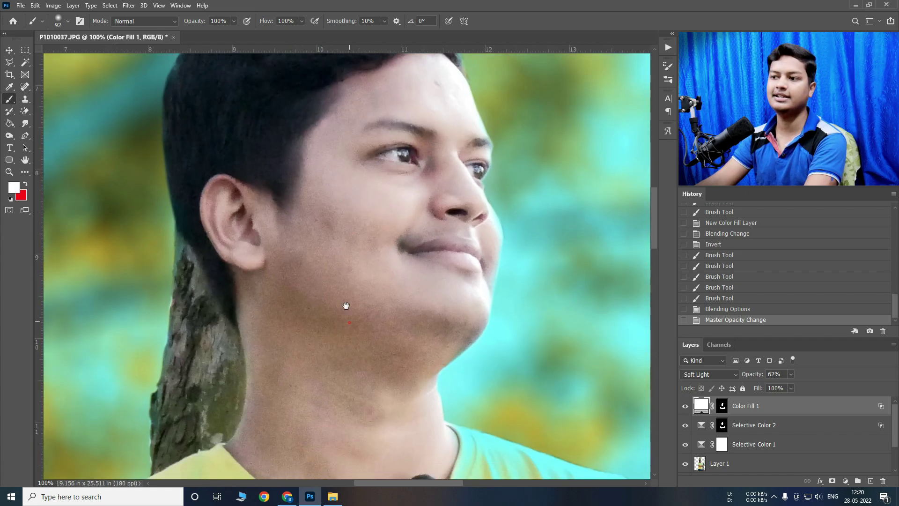
drag(329, 309, 328, 237)
ctrl+alt+click(318, 233)
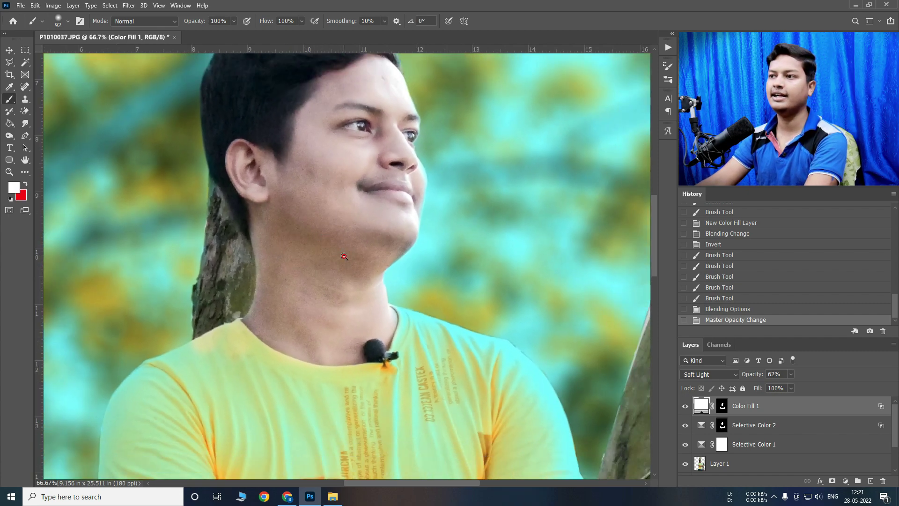
ctrl+alt+click(344, 257)
ctrl+click(328, 216)
ctrl+click(323, 205)
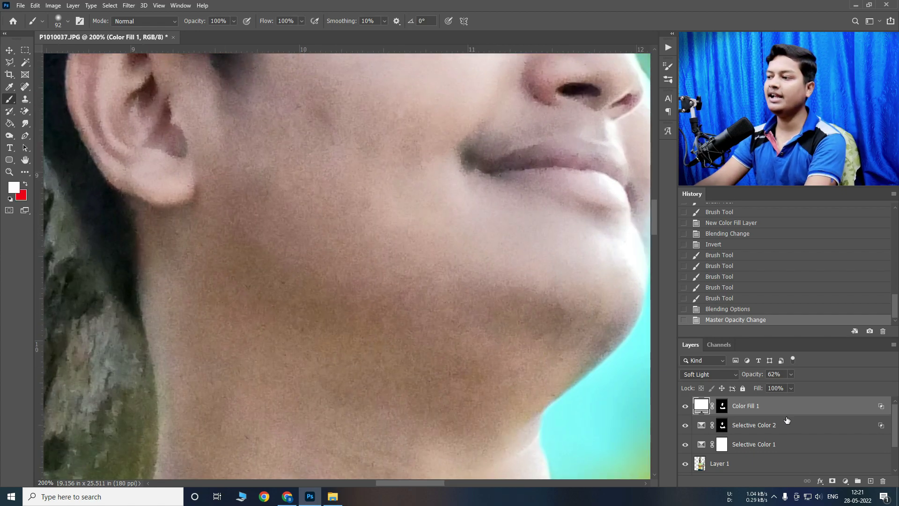
scroll(787, 420, down, 1)
Select all edit layers down to Background copy and group them.
shift+click(738, 465)
scroll(776, 448, down, 1)
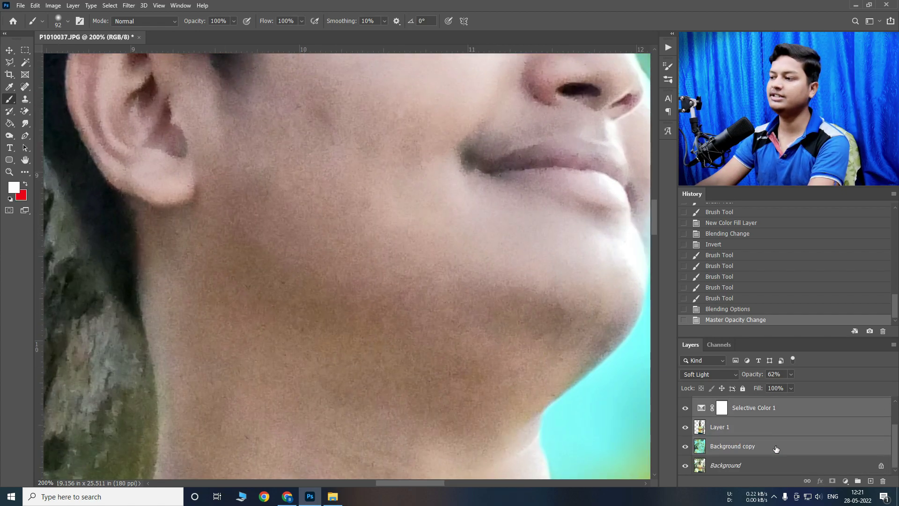
scroll(749, 429, up, 2)
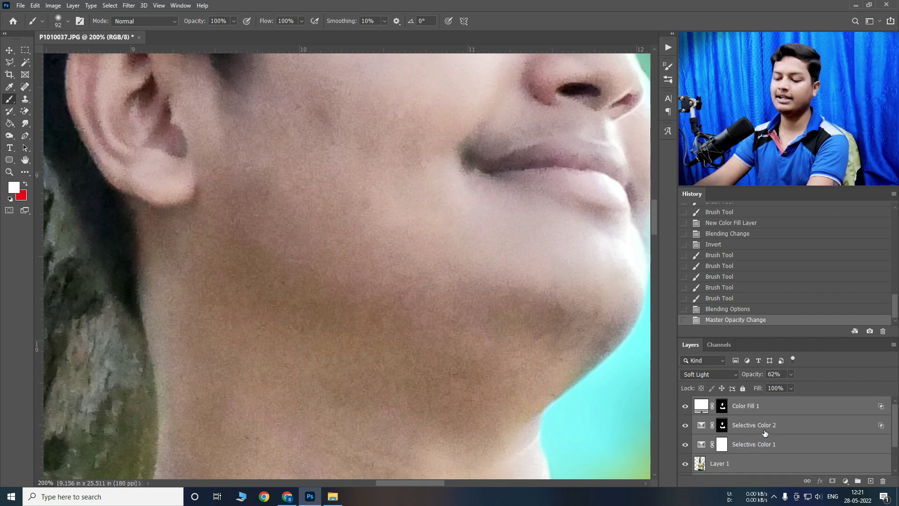
key(ctrl+g)
Hide and reshow Group 1 to compare the original photo with the edits.
click(686, 402)
scroll(534, 350, down, 2)
scroll(534, 350, down, 3)
scroll(534, 350, down, 2)
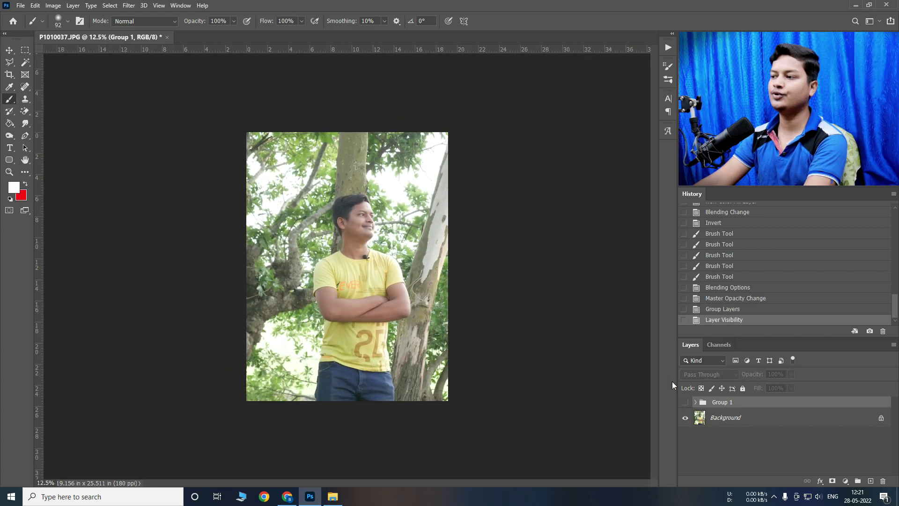
click(685, 403)
scroll(367, 223, up, 1)
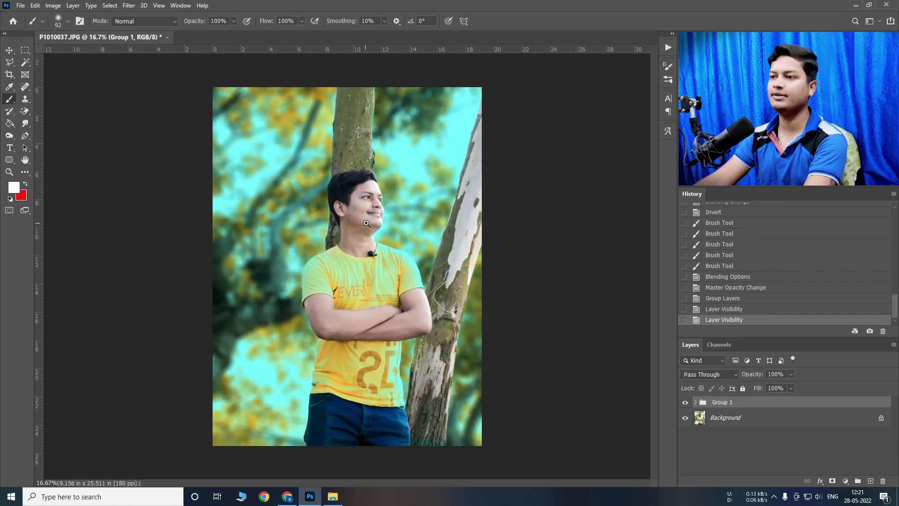
scroll(349, 199, up, 1)
scroll(349, 199, up, 1)
scroll(375, 281, down, 1)
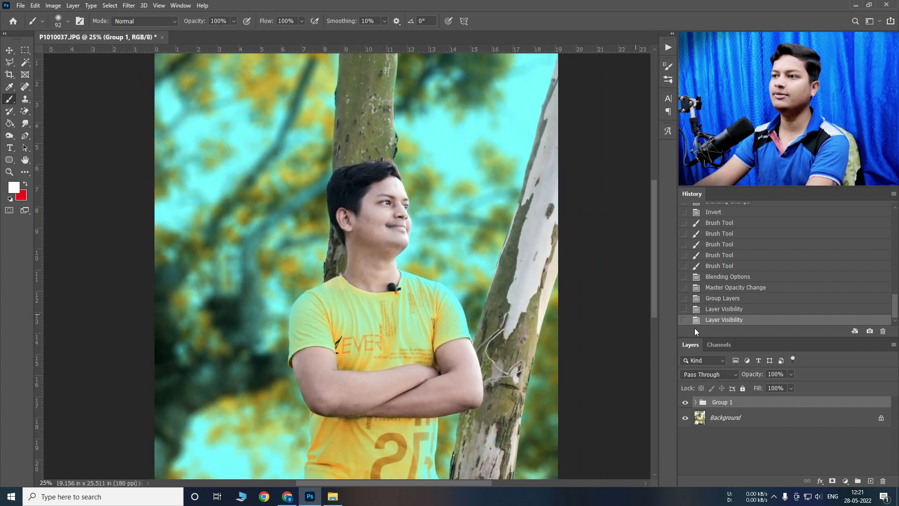
Duplicate Group 1 and merge the copy into a single layer.
key(ctrl+j)
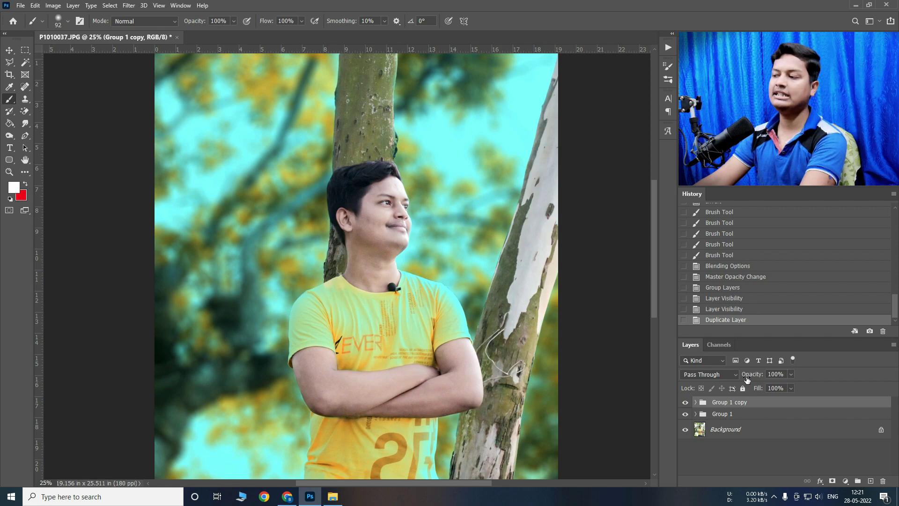
key(ctrl+e)
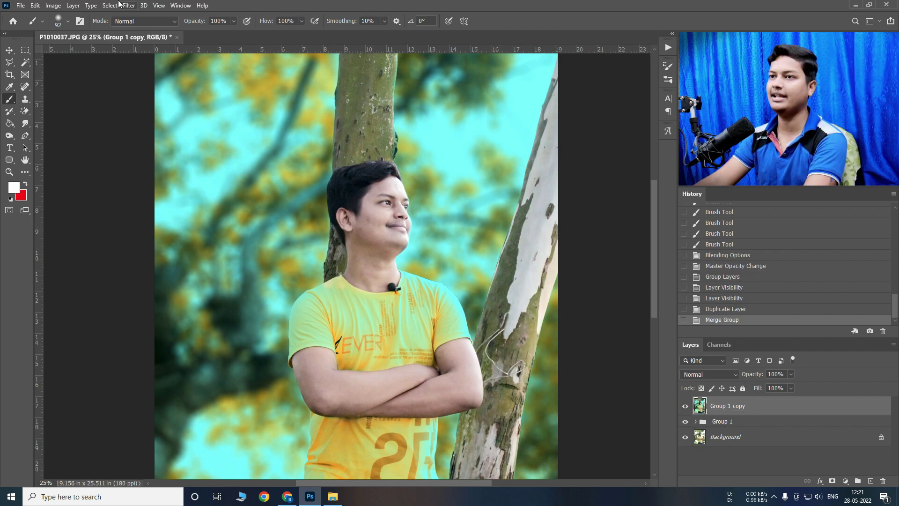
drag(366, 197, 381, 210)
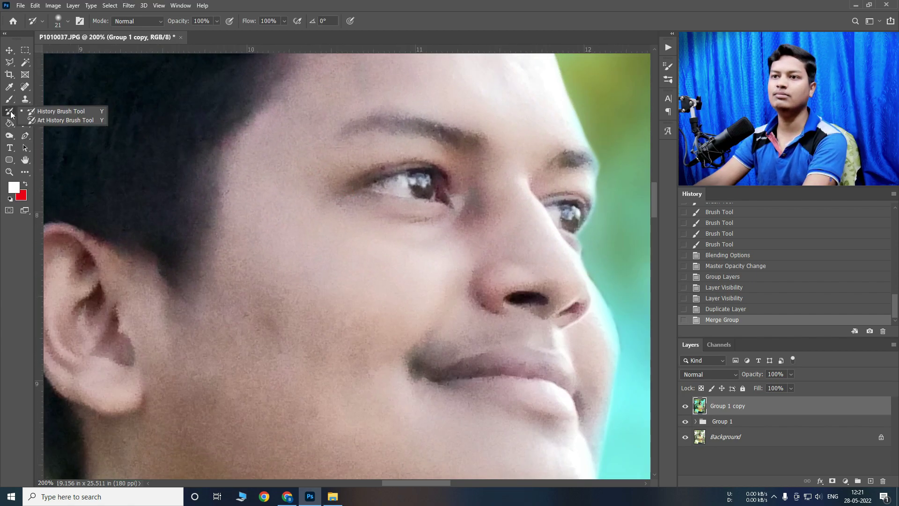
Switch to the Mixer Brush, try a forehead smoothing stroke, and undo it.
right_click(9, 98)
click(52, 126)
drag(279, 203, 262, 144)
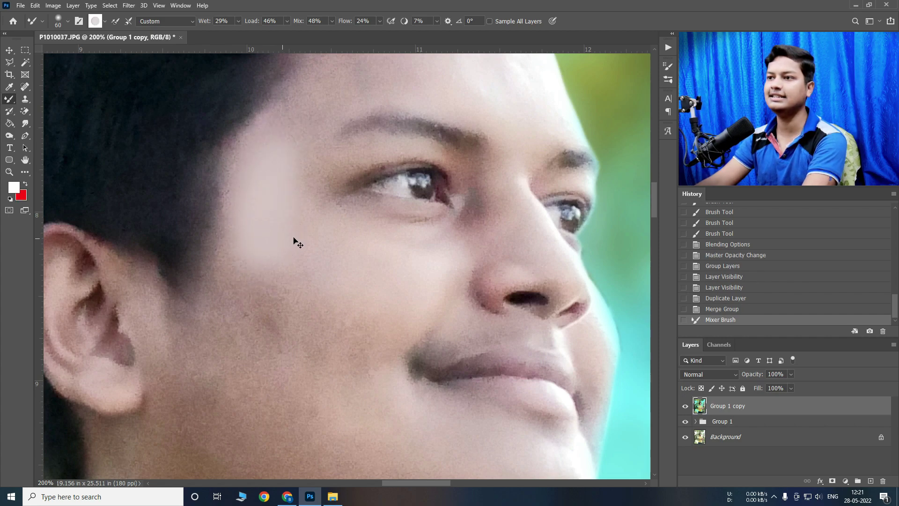
key(ctrl+z)
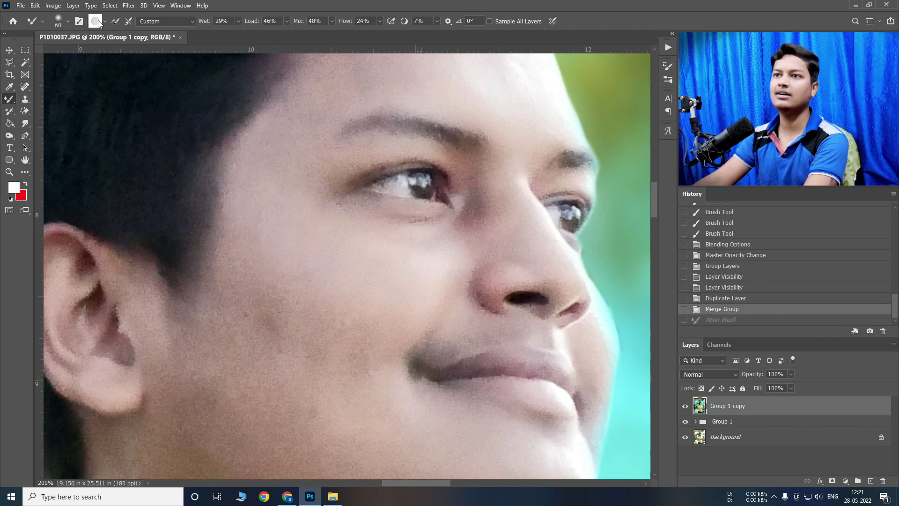
Clean the Mixer Brush, try several cheek smoothing strokes, and undo them.
click(98, 22)
click(641, 44)
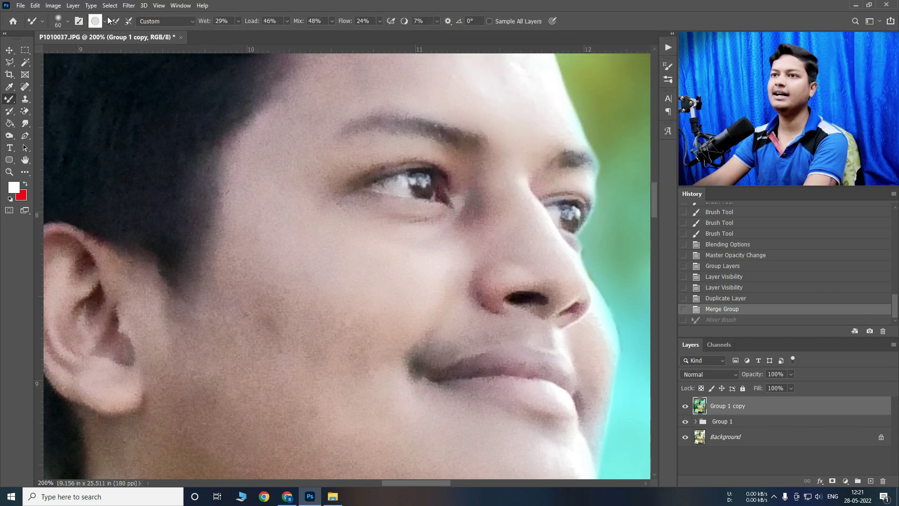
click(106, 21)
click(112, 41)
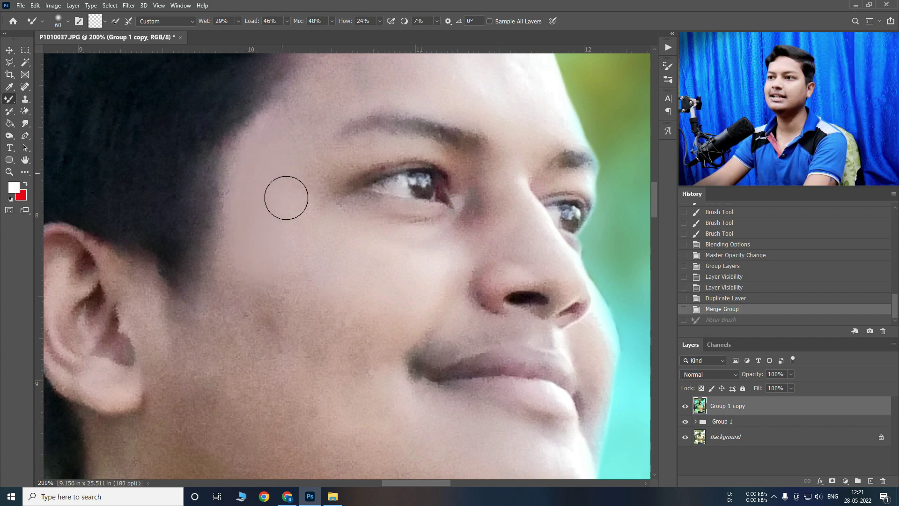
drag(286, 205, 292, 322)
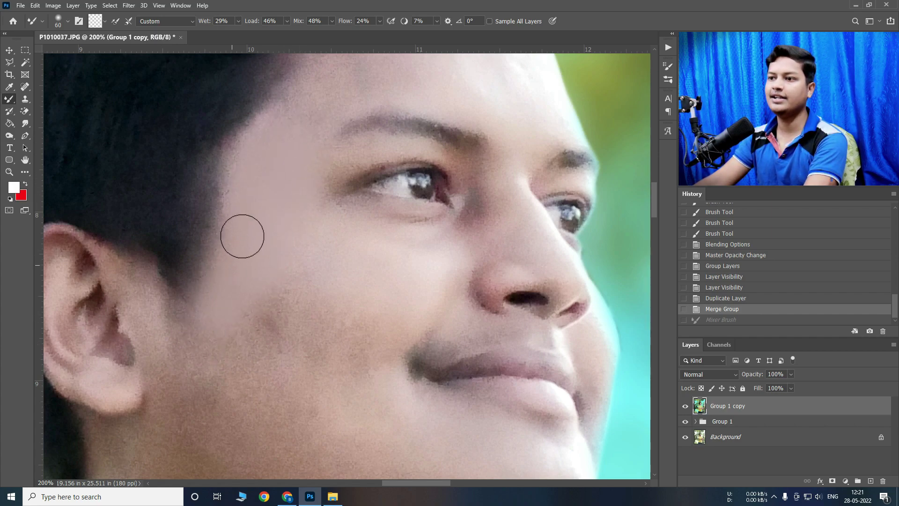
drag(291, 323, 297, 280)
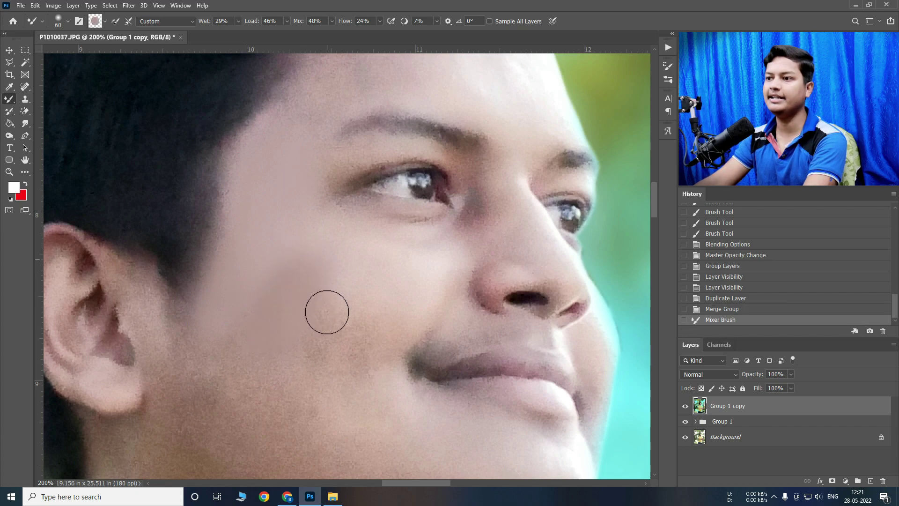
drag(263, 342, 309, 325)
scroll(317, 317, down, 2)
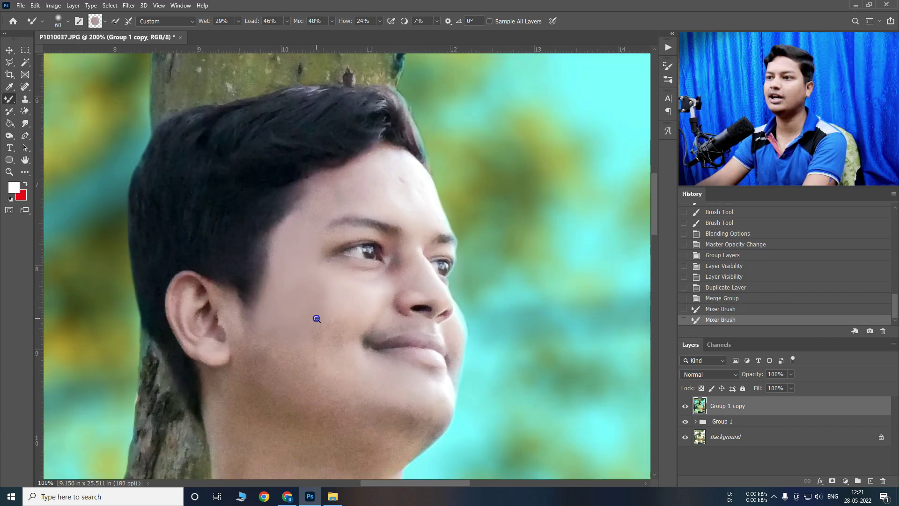
scroll(338, 330, down, 1)
key(ctrl+z)
key(ctrl+z)
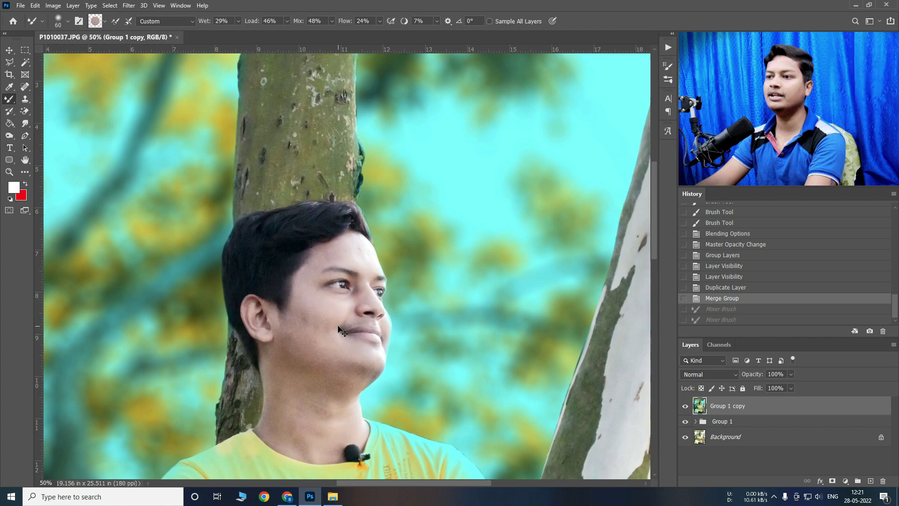
Clean the brush again, undo one more cheek smear, and return to the Move tool.
scroll(328, 290, up, 2)
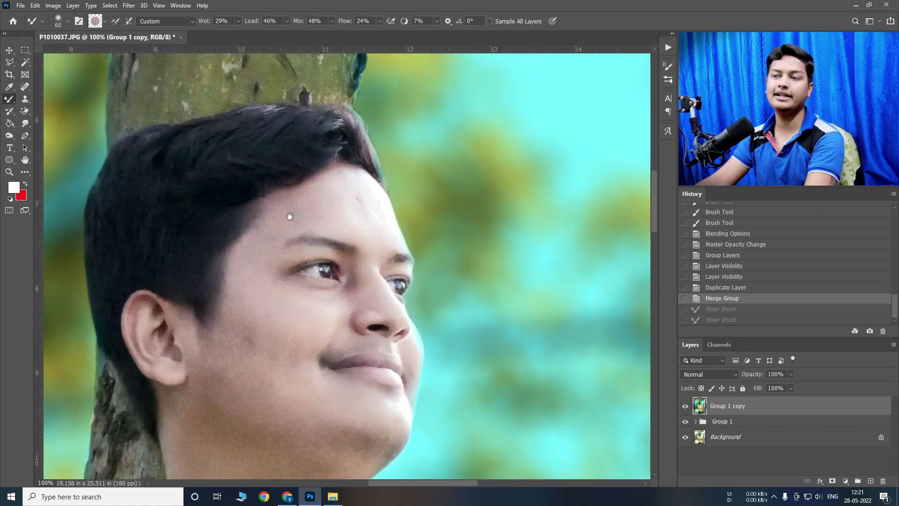
click(107, 23)
click(114, 40)
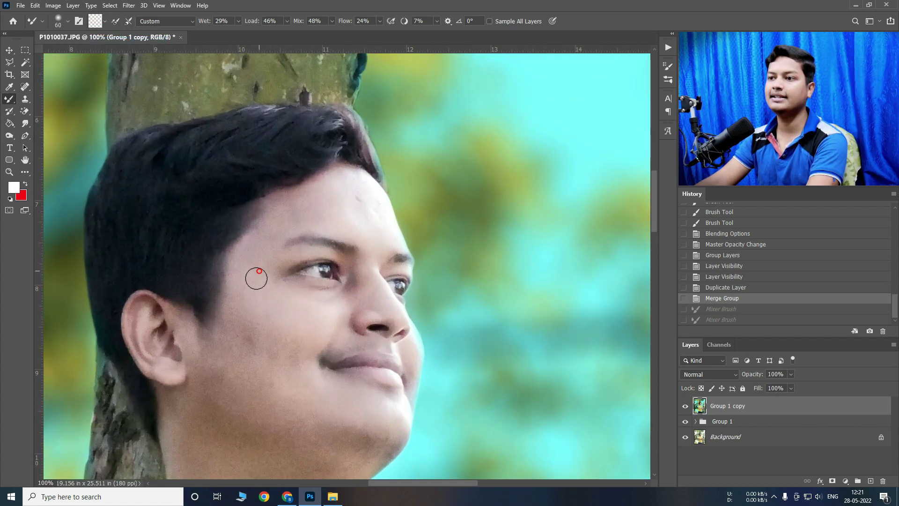
drag(248, 251, 249, 261)
key(ctrl+z)
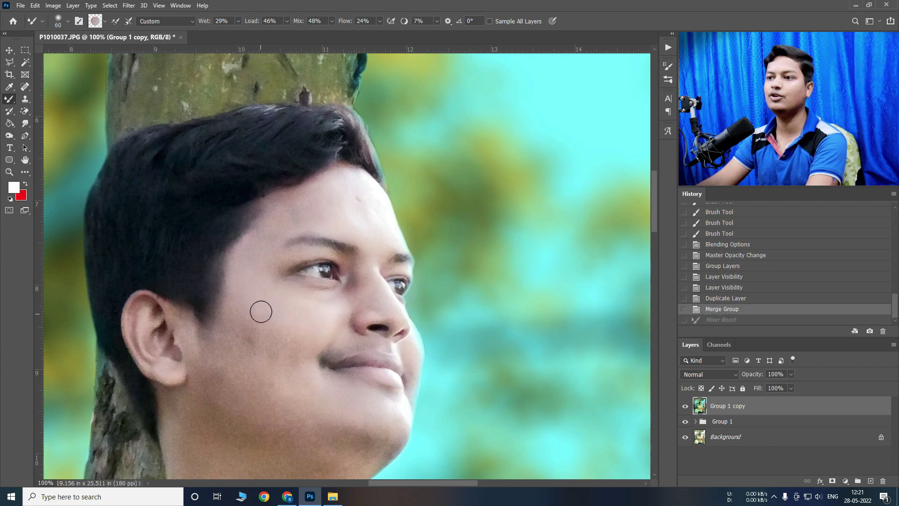
click(107, 24)
click(113, 41)
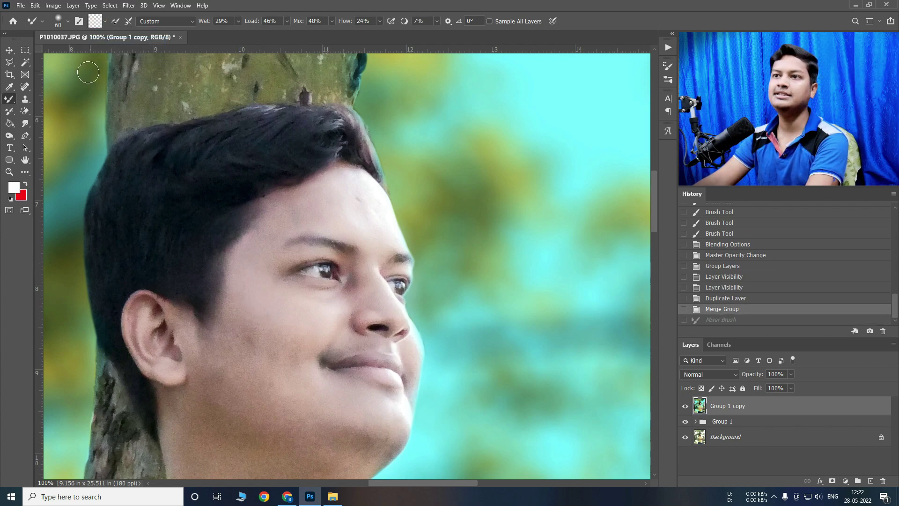
click(104, 21)
click(113, 41)
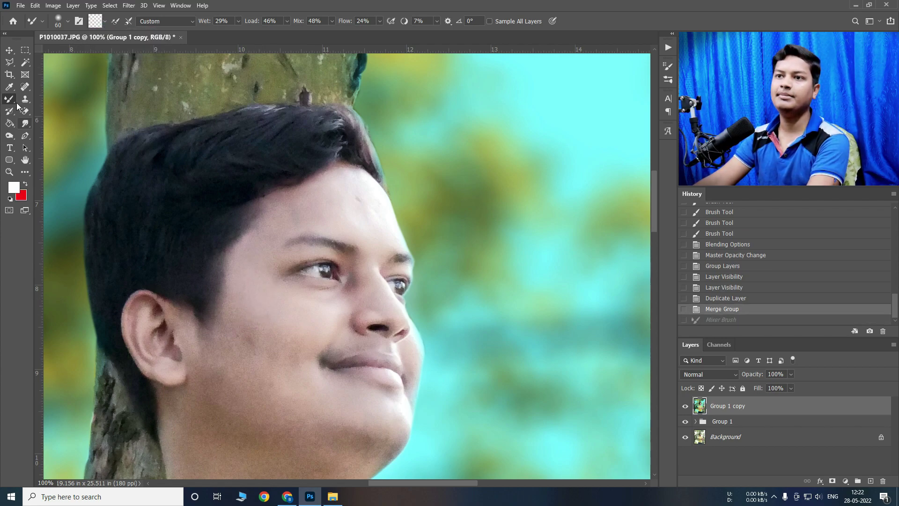
click(13, 51)
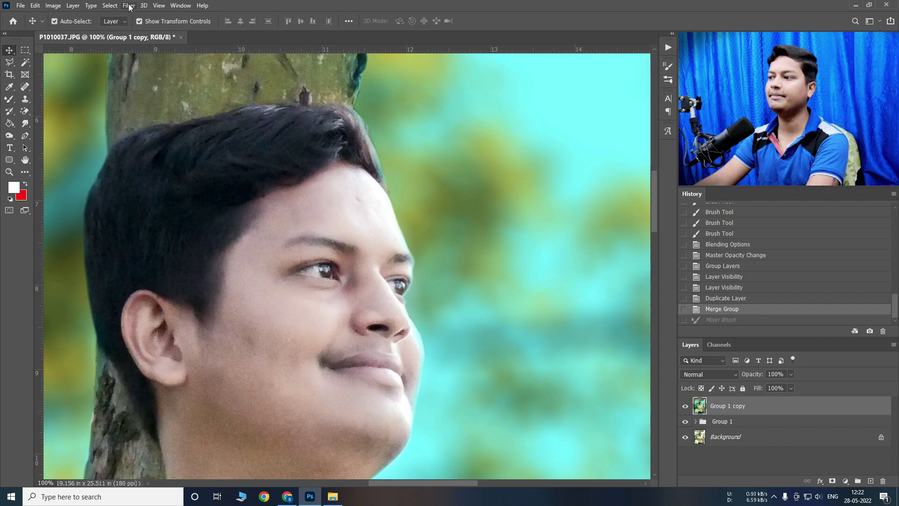
click(130, 6)
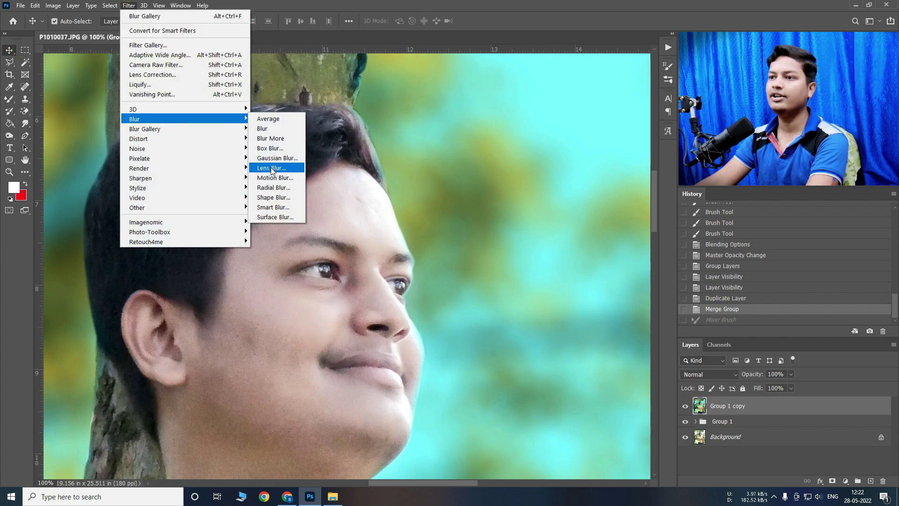
click(277, 158)
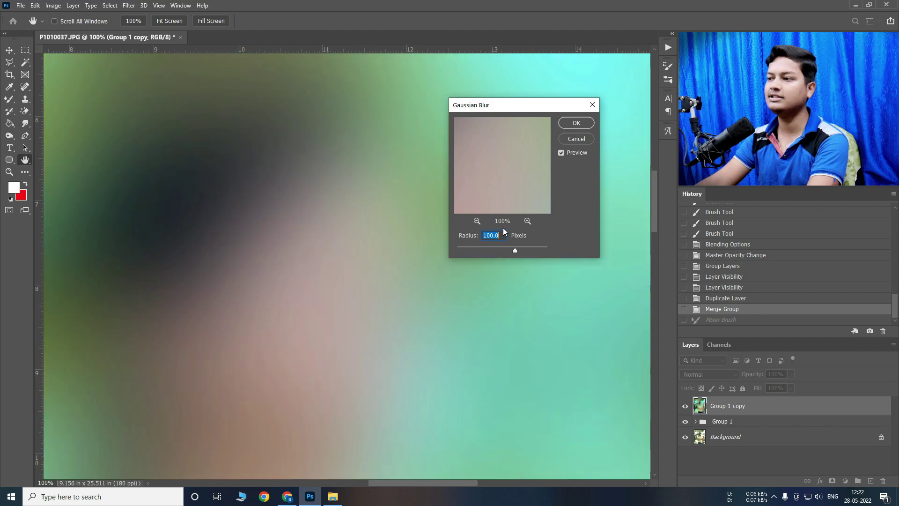
text(5)
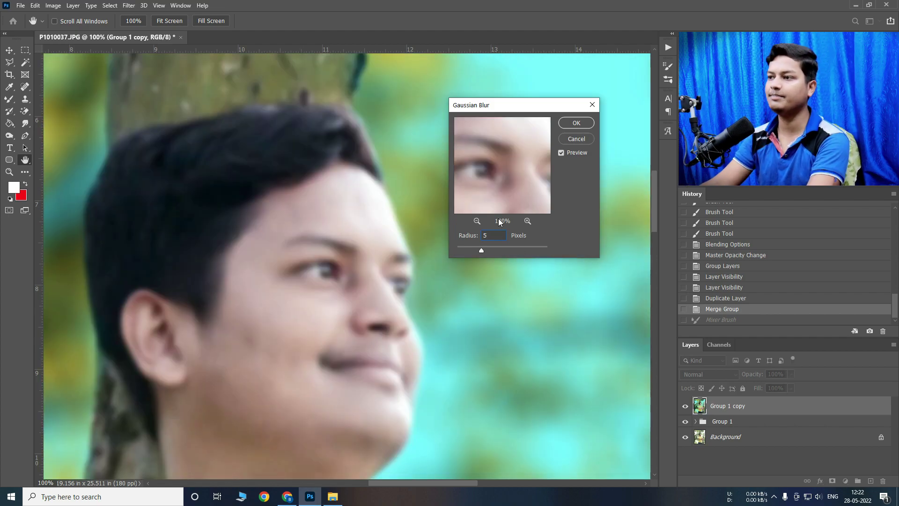
text(3)
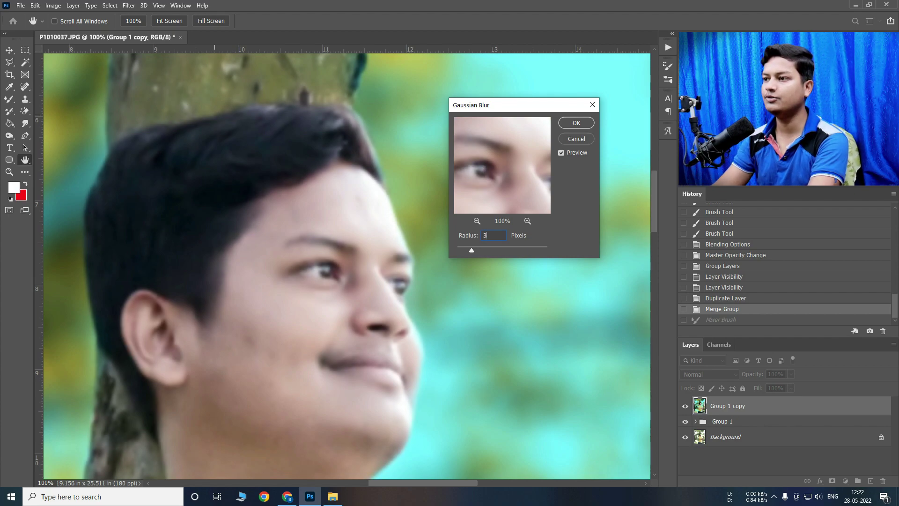
text(5)
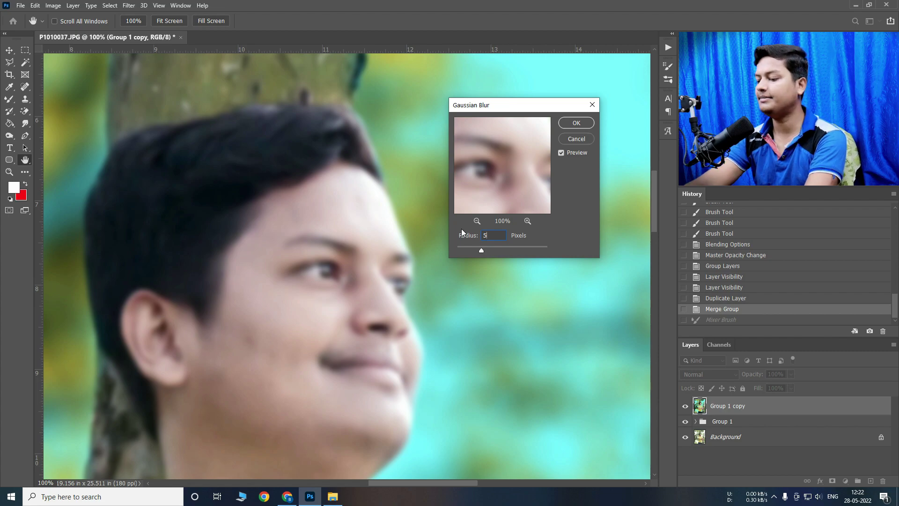
text(10)
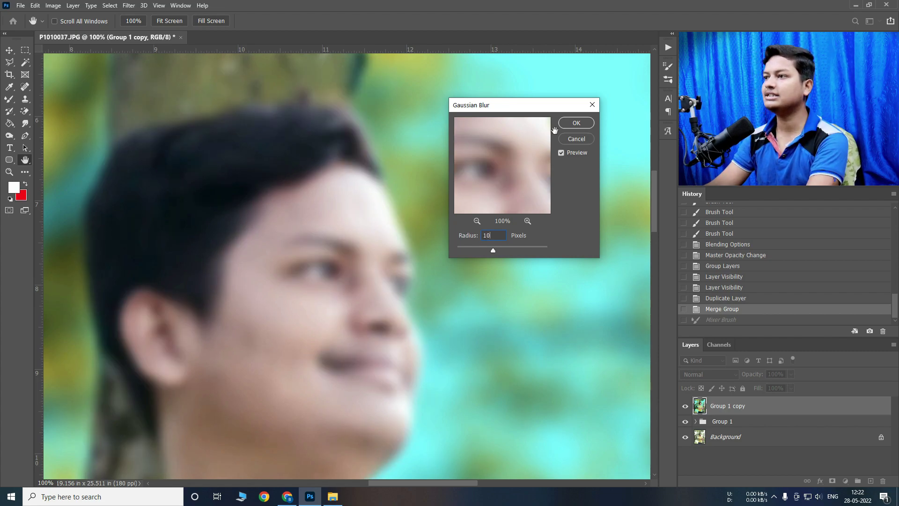
click(570, 139)
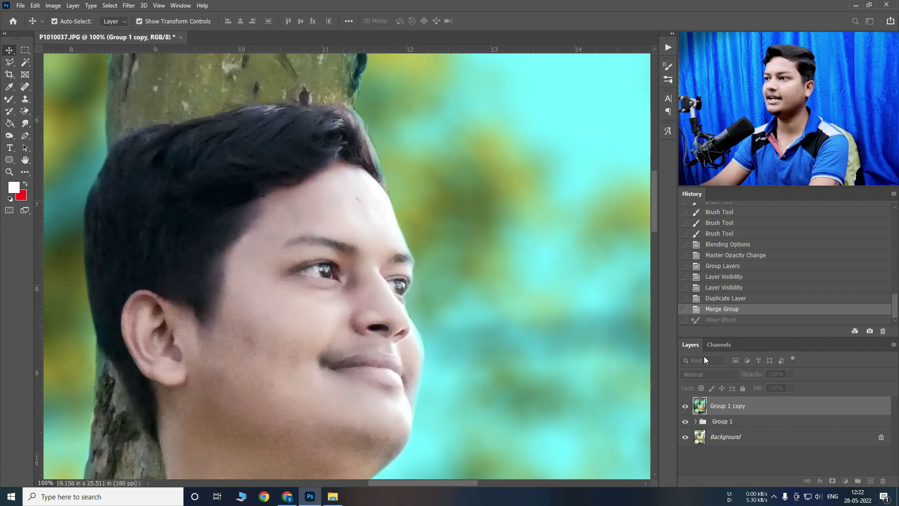
Duplicate the merged layer and give the lower Group 1 copy a 10-pixel Gaussian Blur.
key(ctrl+j)
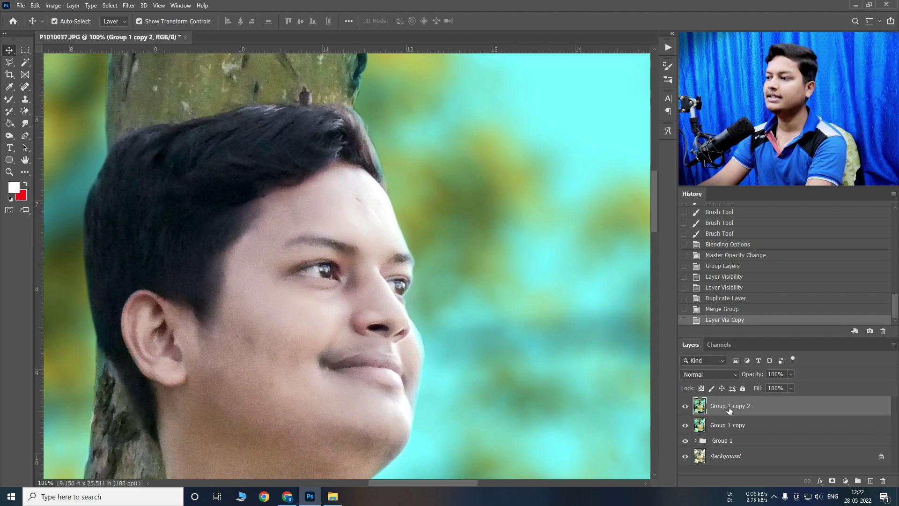
click(748, 425)
click(129, 5)
mouse_move(134, 119)
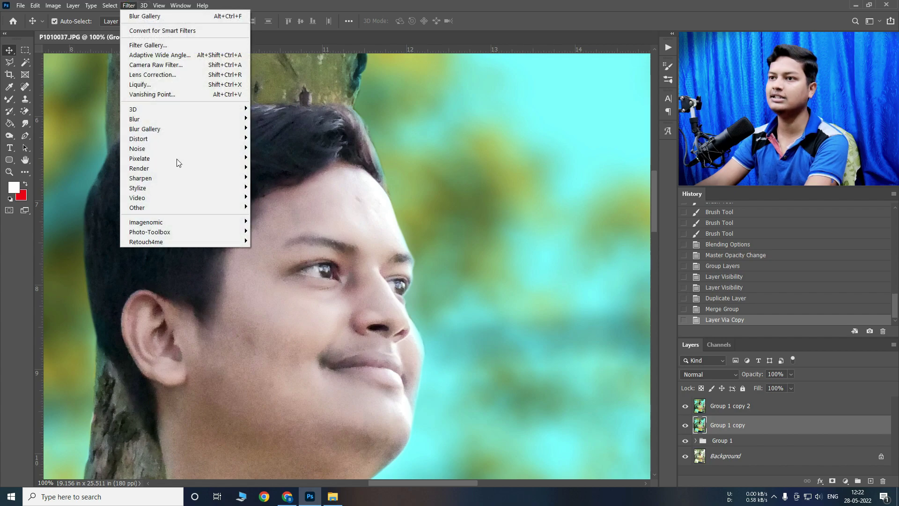
click(265, 158)
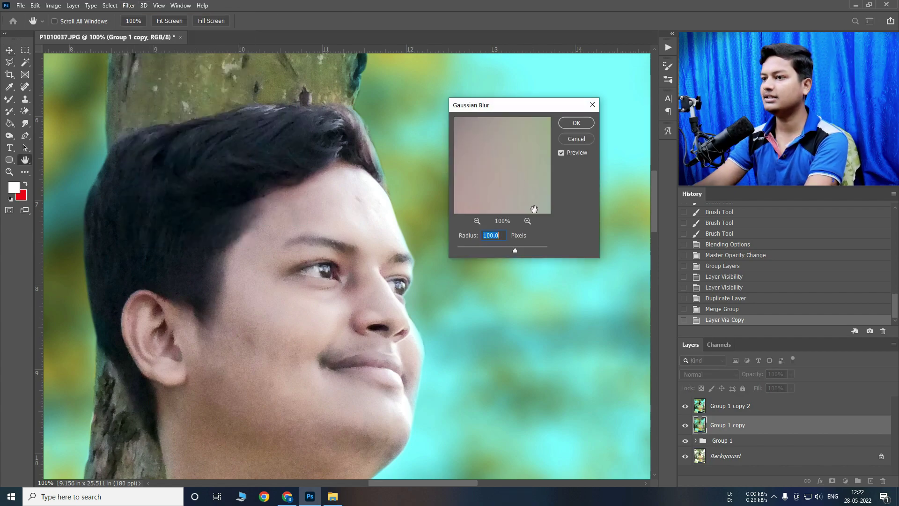
text(10)
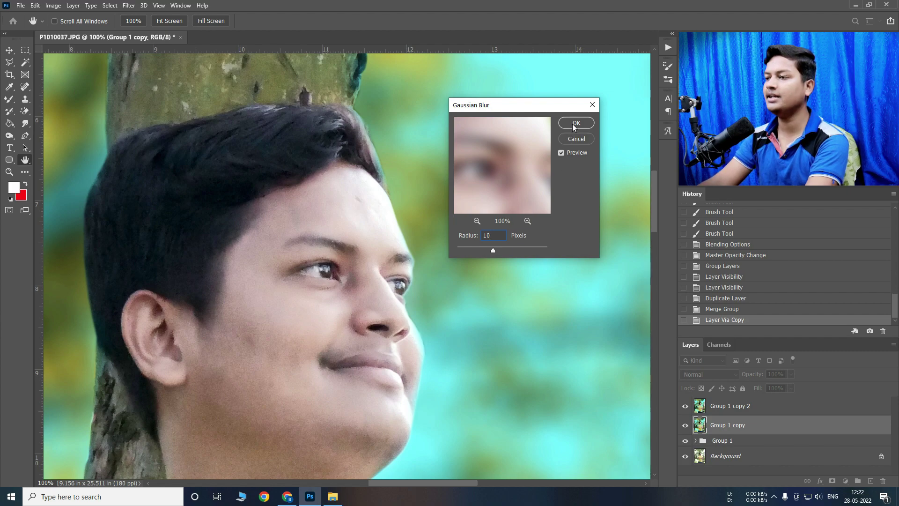
click(575, 123)
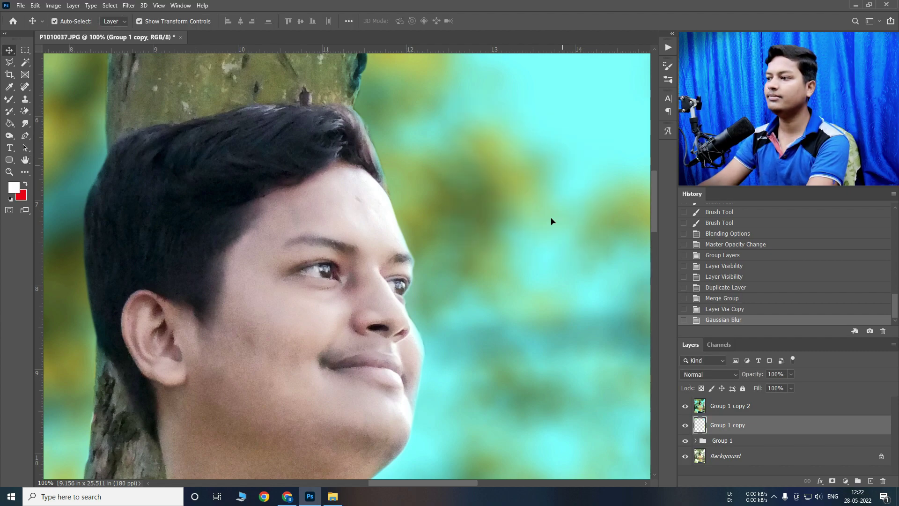
click(687, 408)
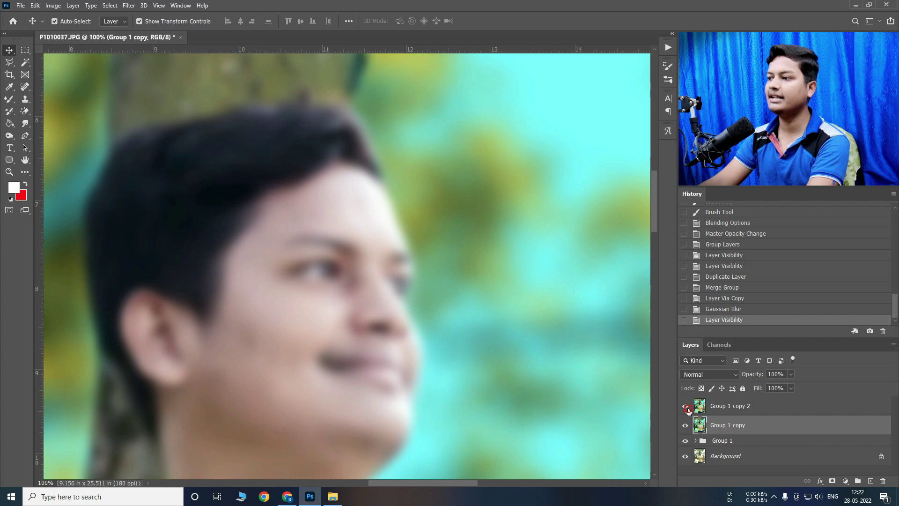
click(687, 408)
click(759, 408)
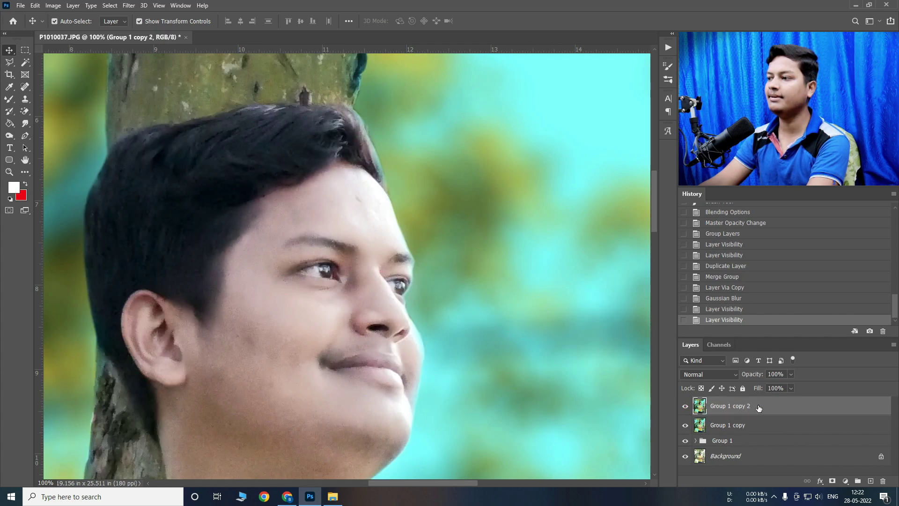
Apply a 1-pixel High Pass to Group 1 copy 2, blended Vivid Light at 59% opacity.
click(131, 5)
click(265, 215)
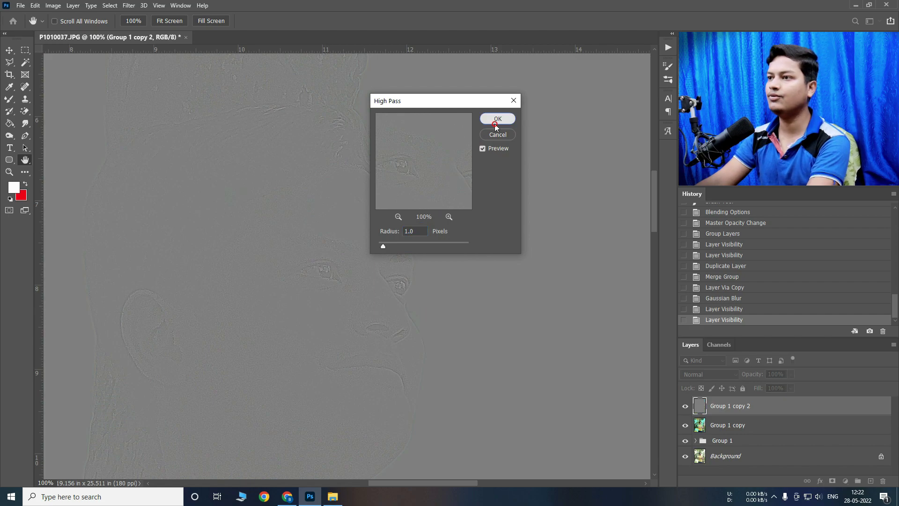
click(495, 123)
click(698, 376)
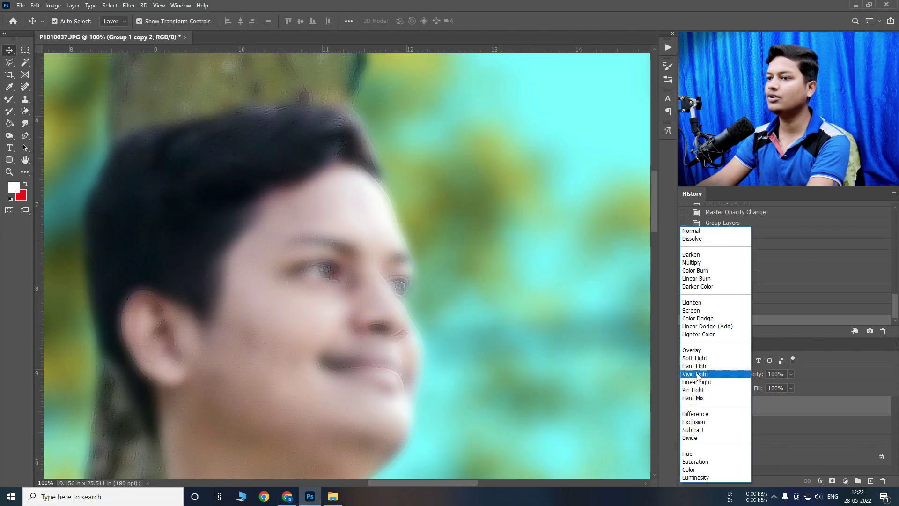
click(700, 373)
ctrl+click(267, 220)
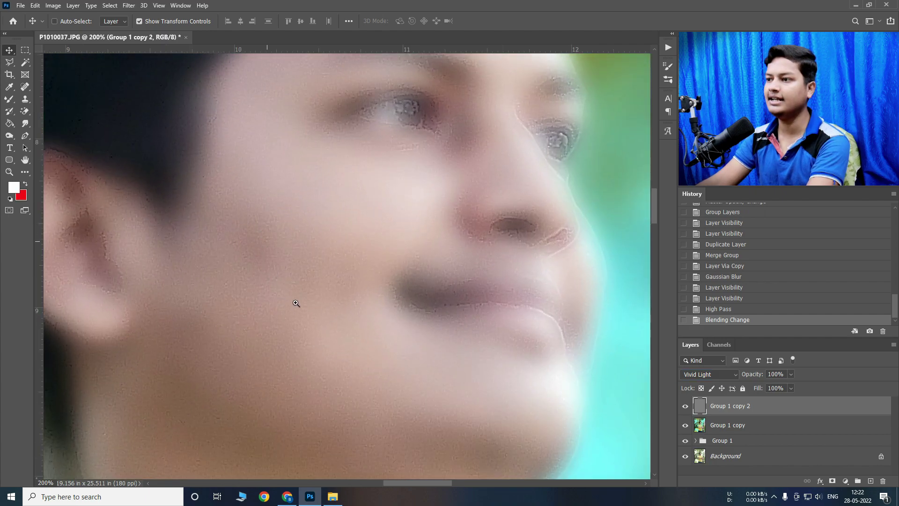
ctrl+alt+click(281, 299)
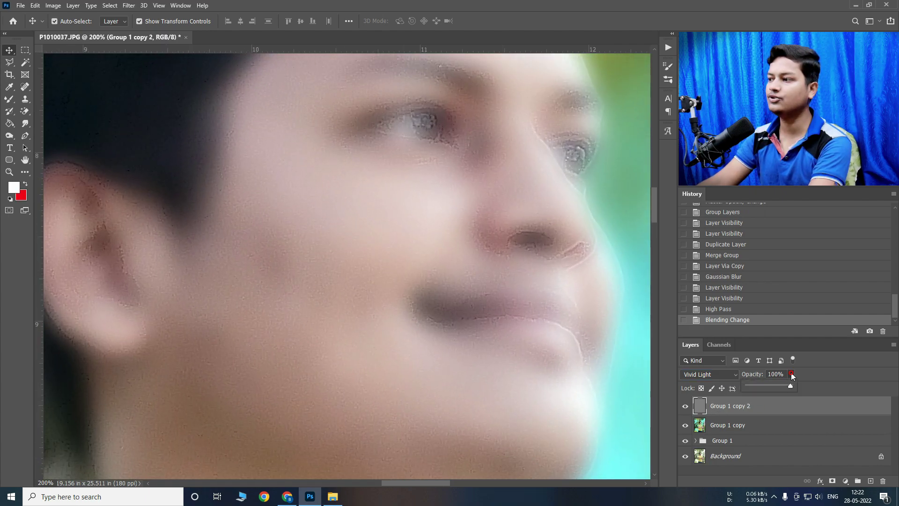
click(769, 384)
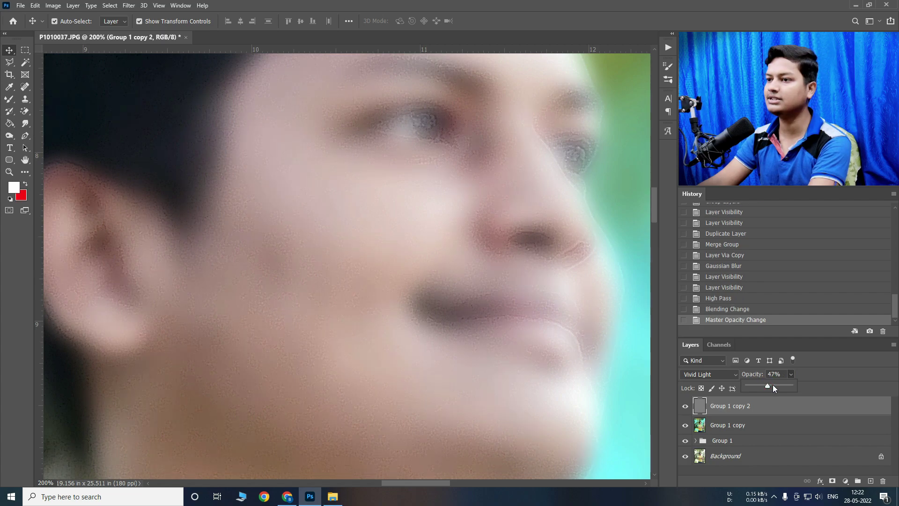
click(736, 427)
Add an inverted mask to Group 1 copy and paint white over the cheek near the ear.
click(832, 481)
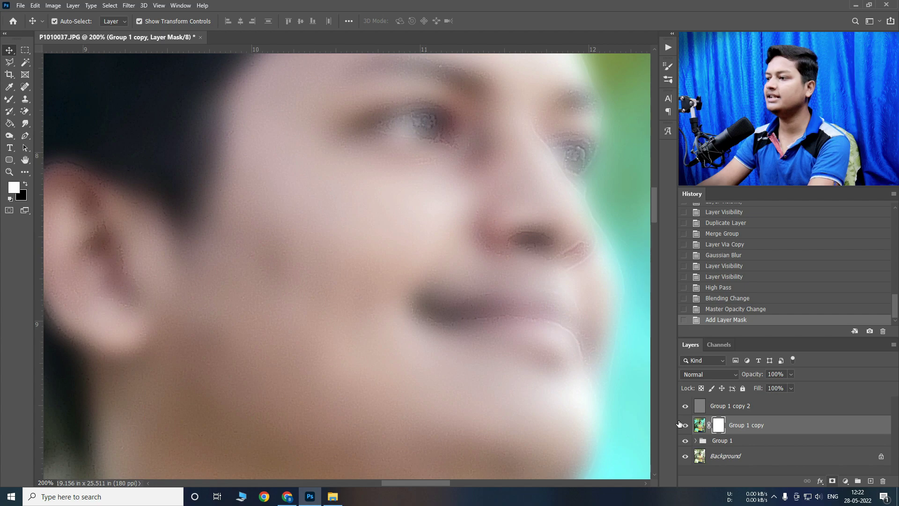
key(ctrl+i)
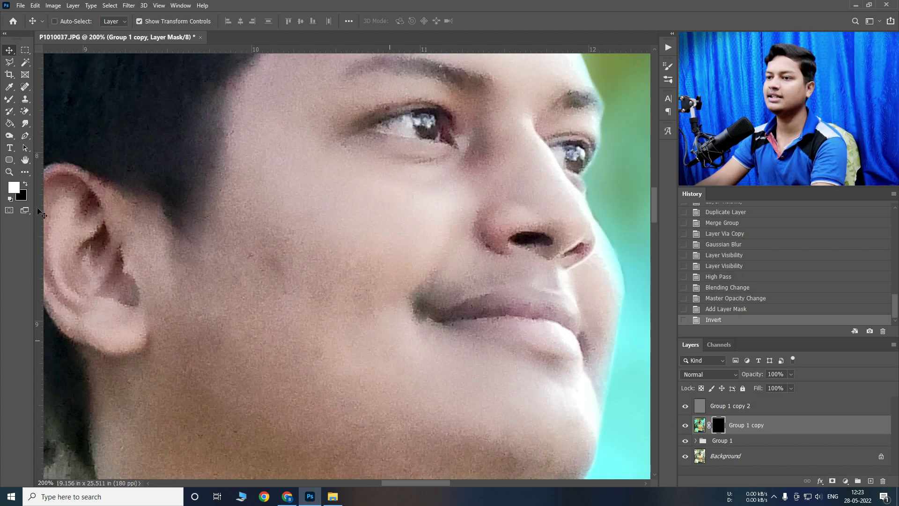
right_click(9, 99)
click(52, 100)
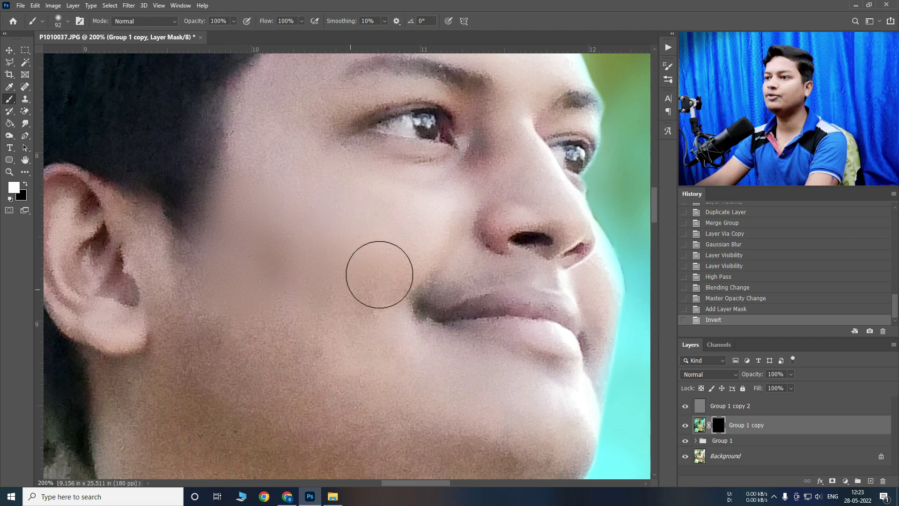
drag(183, 311, 206, 277)
drag(225, 339, 235, 117)
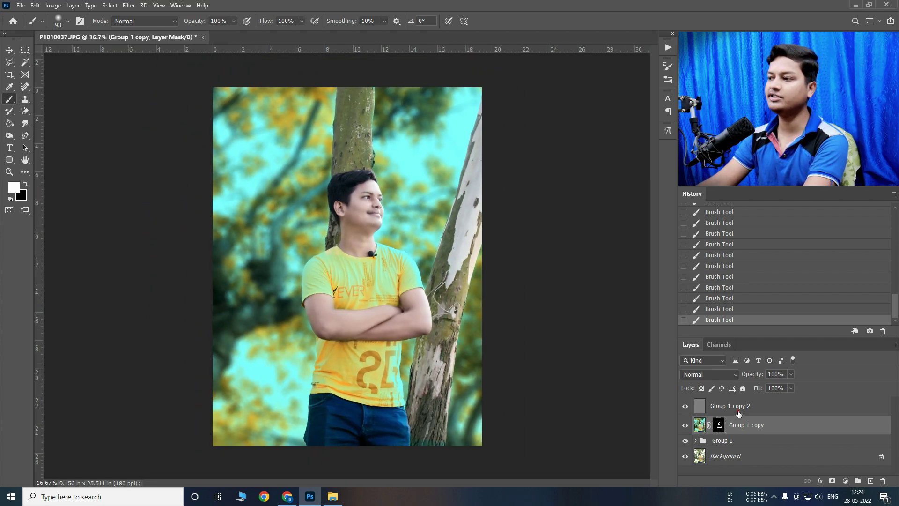
Select Group 1 copy 2 and Group 1 copy, and toggle Group 1 for a before/after comparison.
click(735, 405)
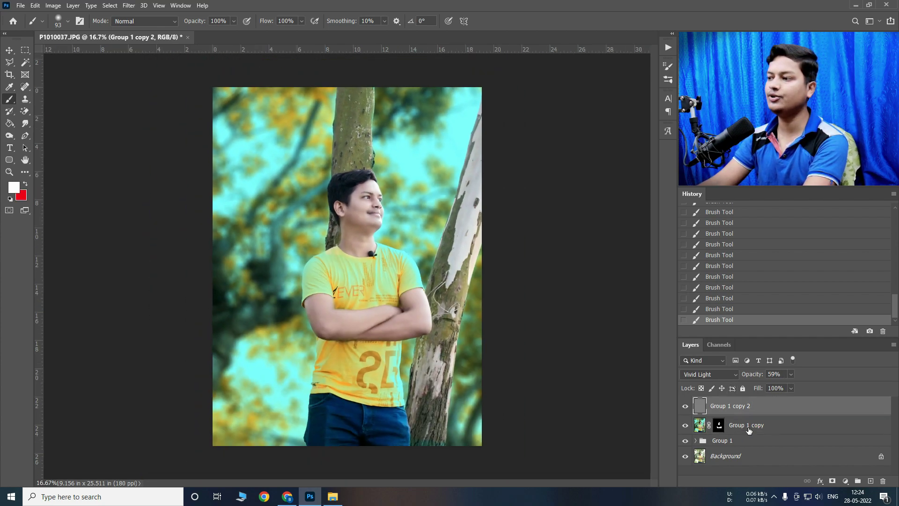
ctrl+click(749, 427)
alt+click(686, 440)
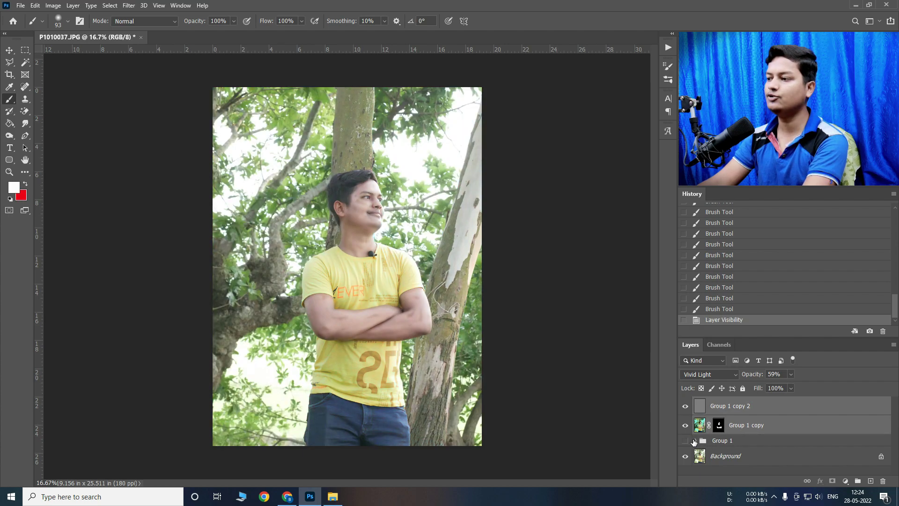
alt+click(686, 441)
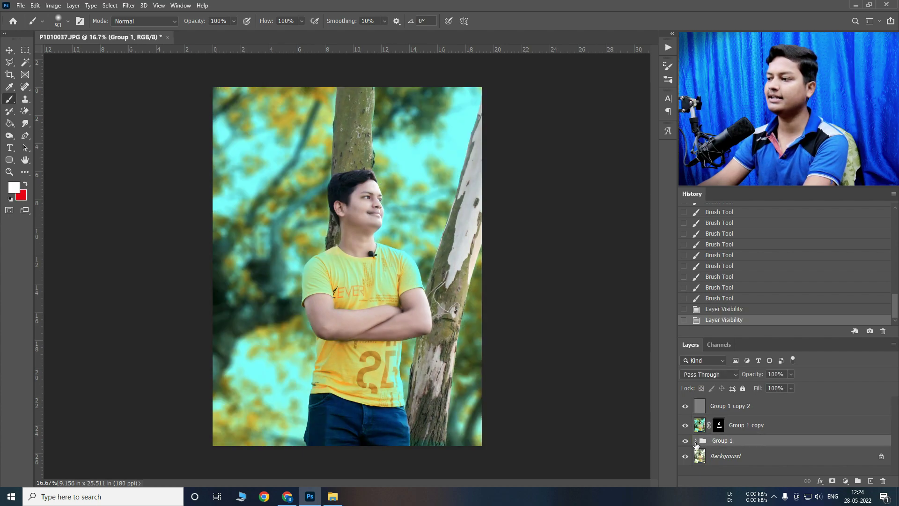
Move Group 1 copy 2 and Group 1 copy into Group 1, then collapse and recheck it.
click(696, 441)
click(745, 407)
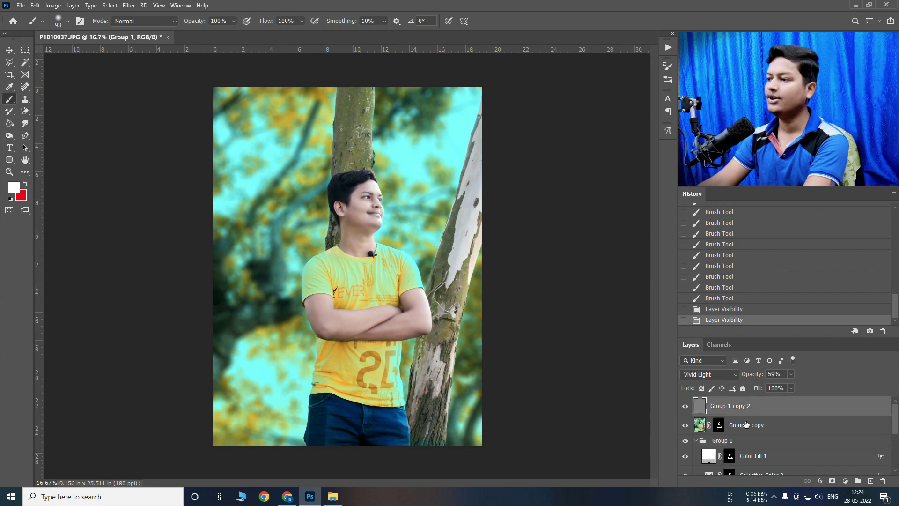
shift+click(746, 425)
mouse_move(747, 425)
mouse_down()
mouse_move(736, 447)
mouse_move(697, 413)
mouse_up()
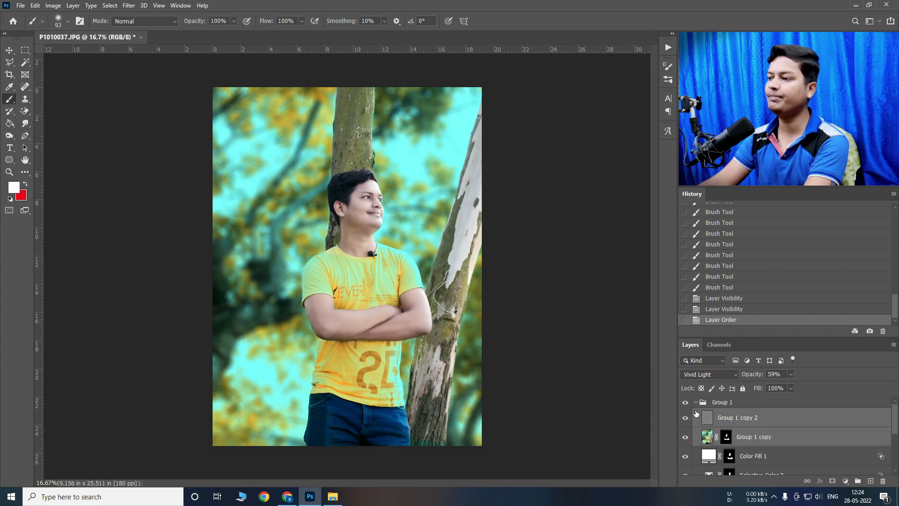
click(695, 403)
click(685, 402)
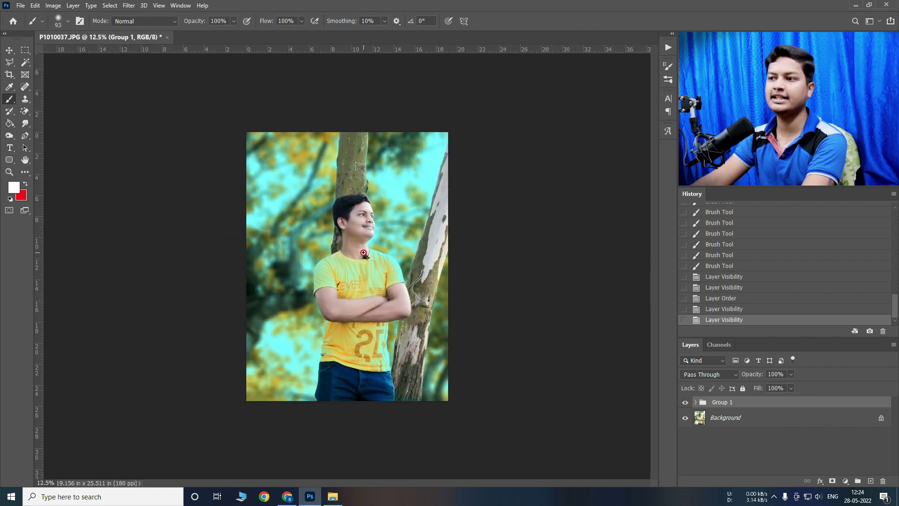
Add a Brightness/Contrast adjustment layer with brightness 10 and contrast 10.
click(844, 482)
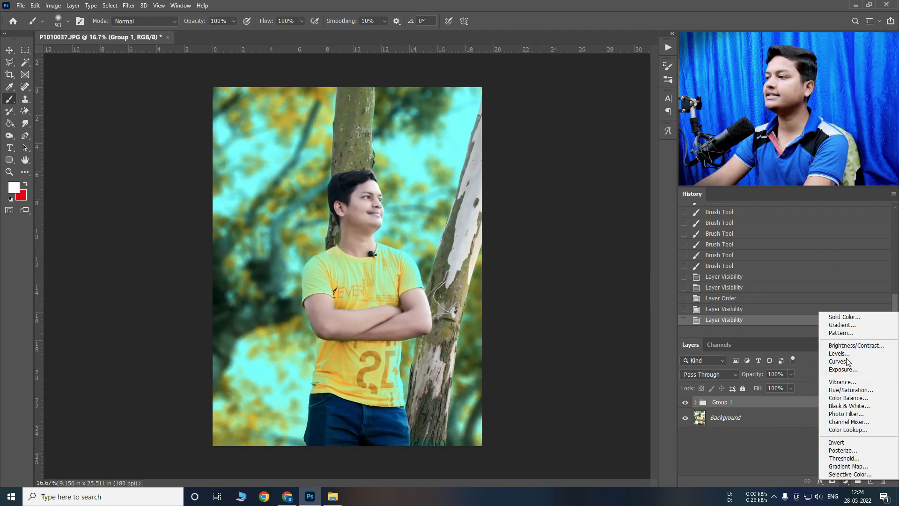
click(843, 354)
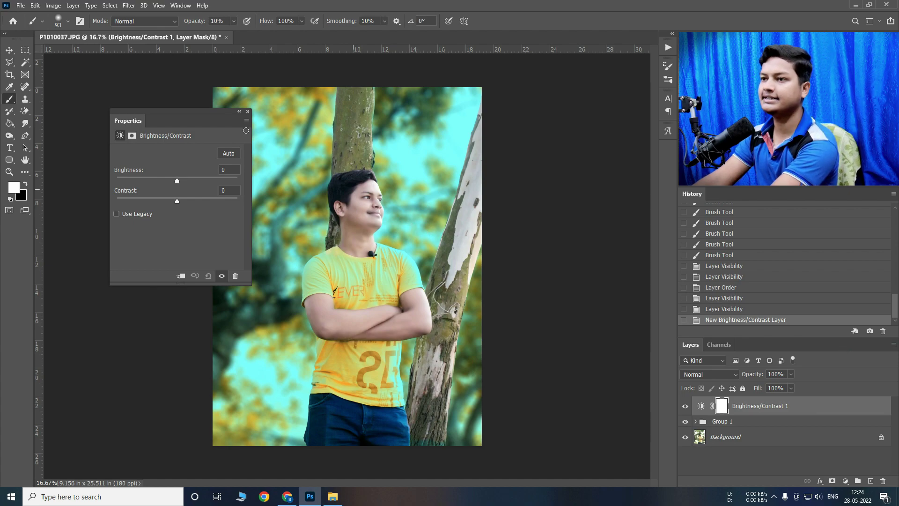
text(1)
text(10)
click(234, 191)
text(10)
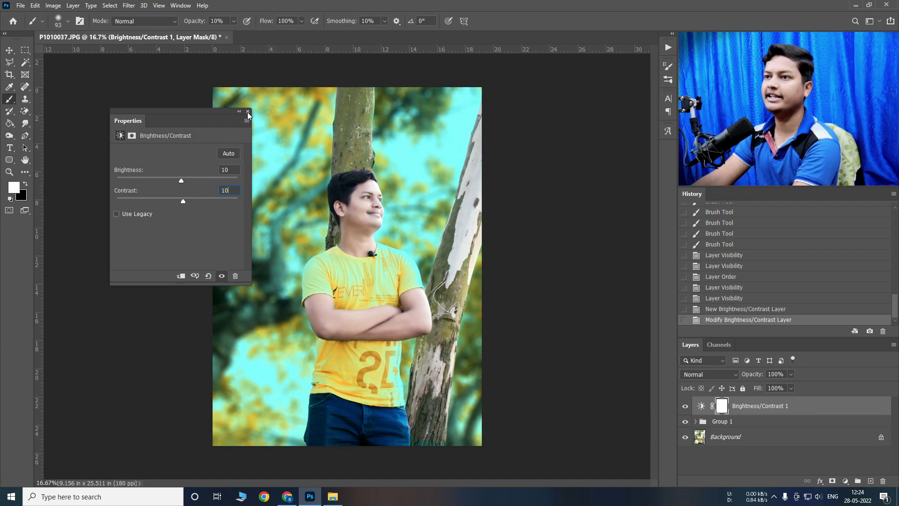
click(247, 112)
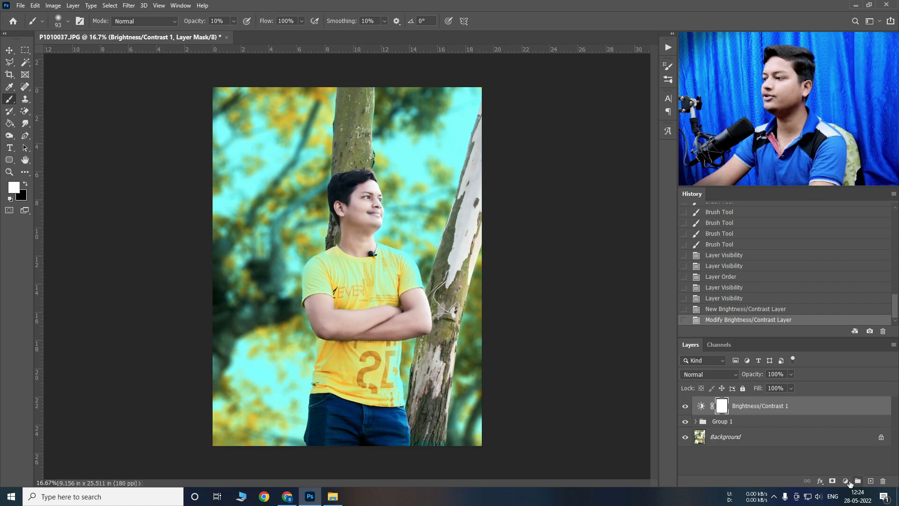
Add a Color Balance layer shifting the Highlights slightly toward cyan, then compare the result.
click(846, 481)
click(839, 406)
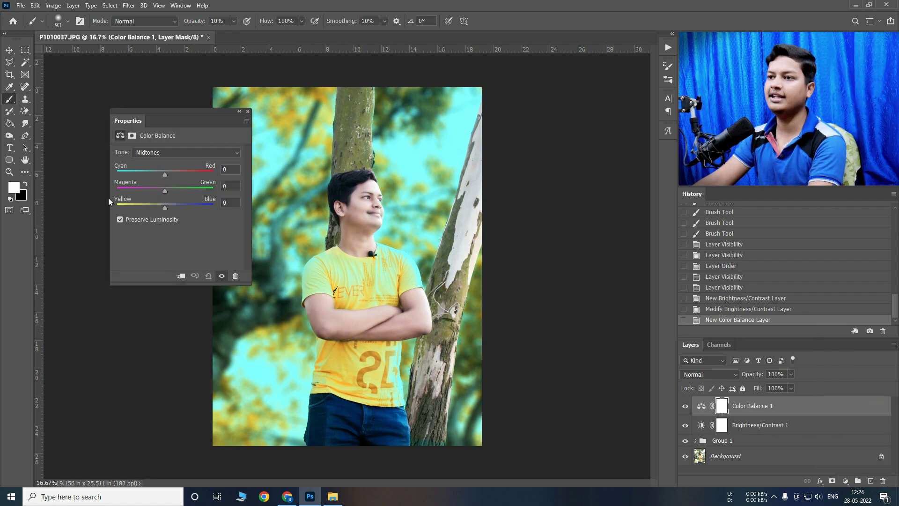
click(143, 151)
click(163, 178)
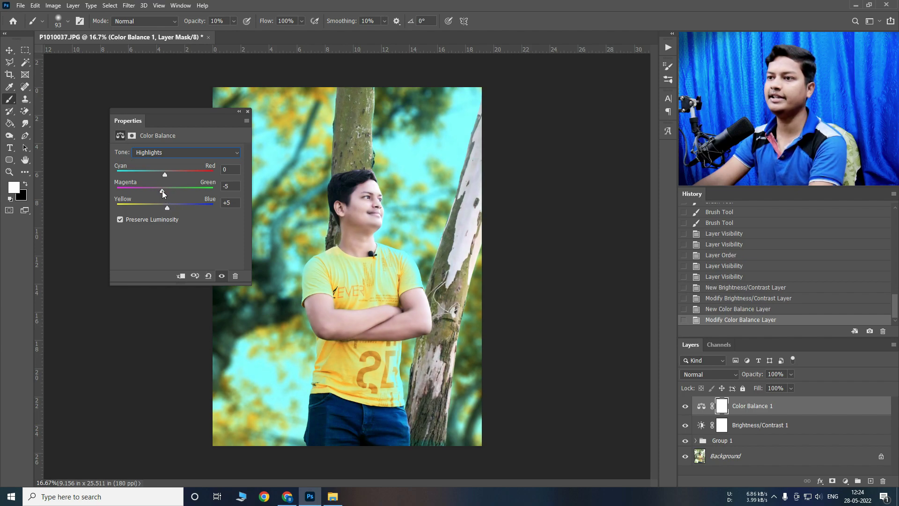
drag(166, 174, 165, 171)
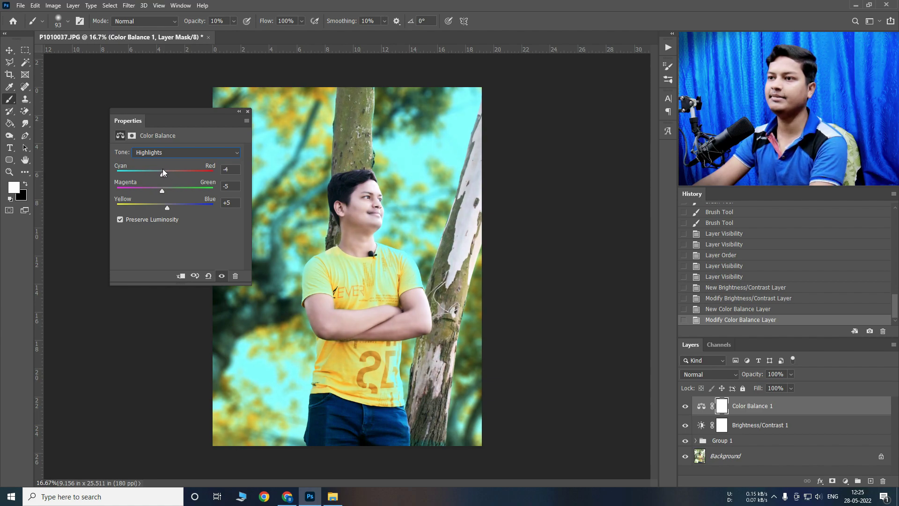
click(247, 112)
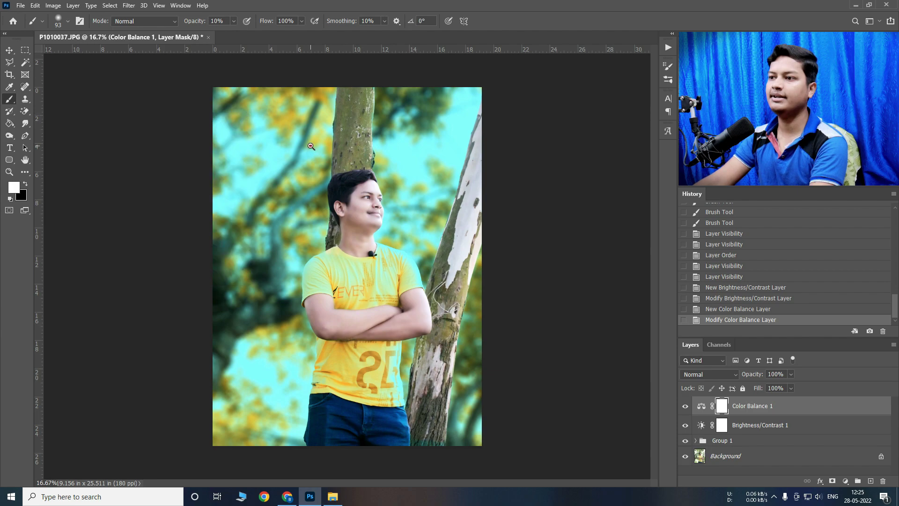
key(ctrl+minus)
click(685, 405)
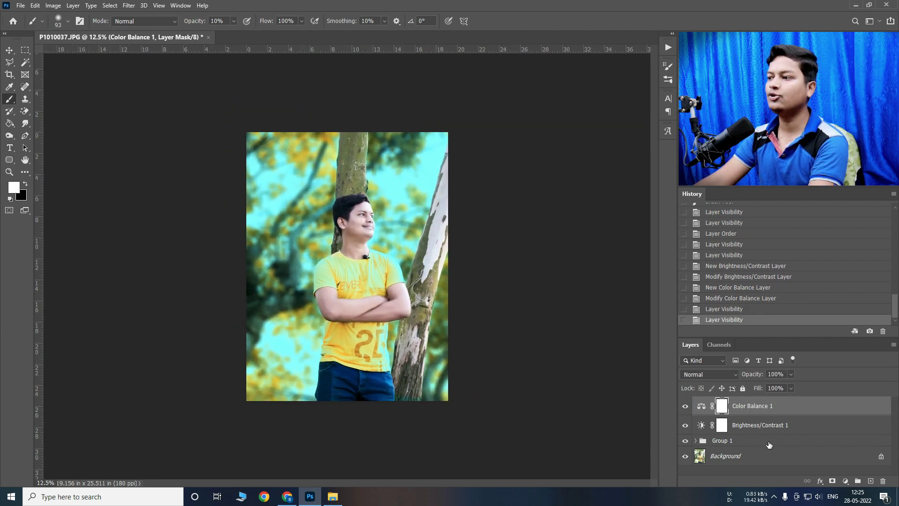
Move Color Balance 1 and Brightness/Contrast 1 into Group 1 and collapse the group.
shift+click(738, 445)
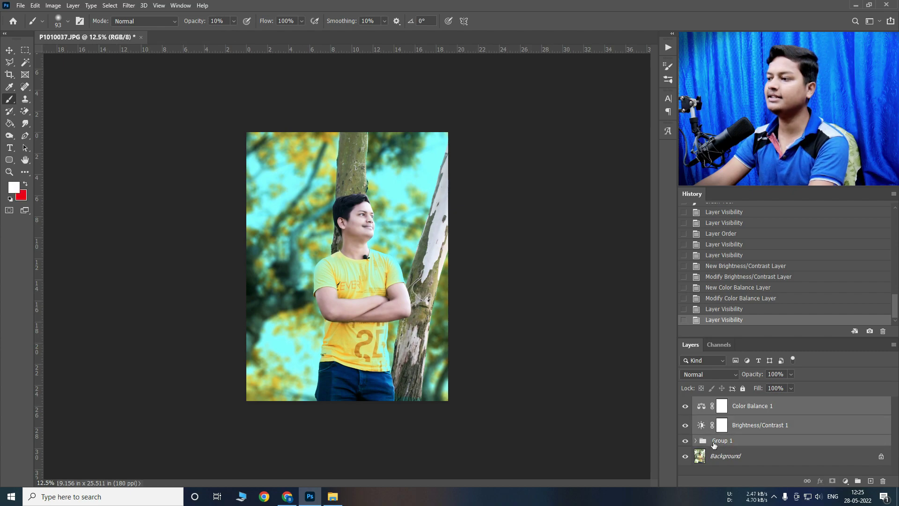
click(714, 444)
click(732, 408)
shift+click(746, 429)
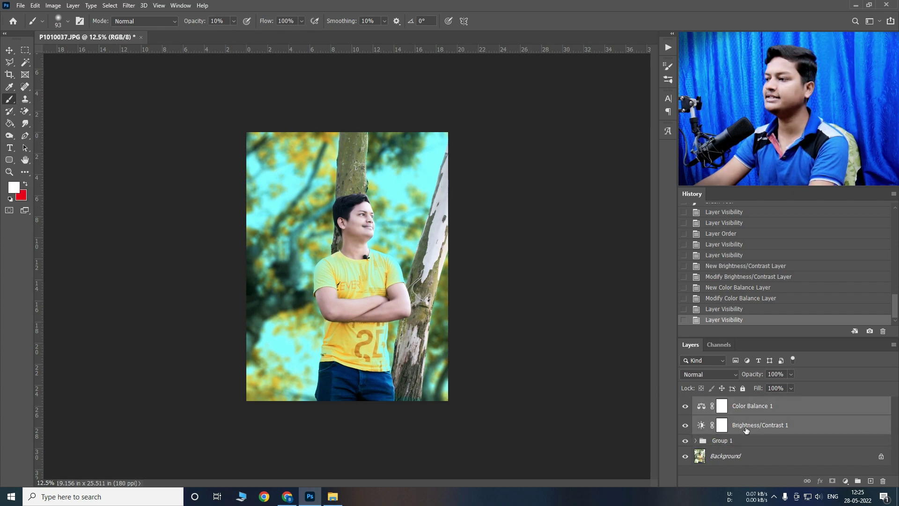
click(696, 441)
drag(739, 432, 711, 438)
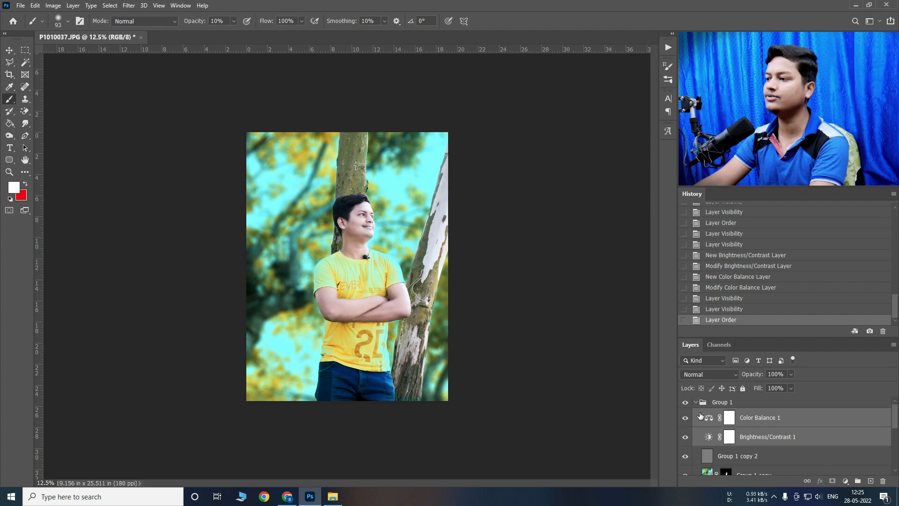
click(696, 402)
Duplicate Group 1 with Ctrl+J and merge the copy into one layer with Ctrl+E.
click(724, 403)
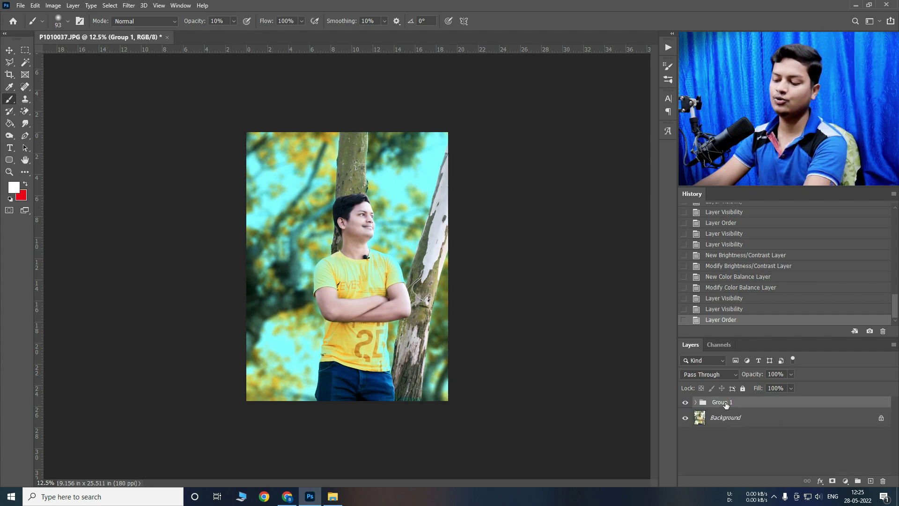
key(ctrl+j)
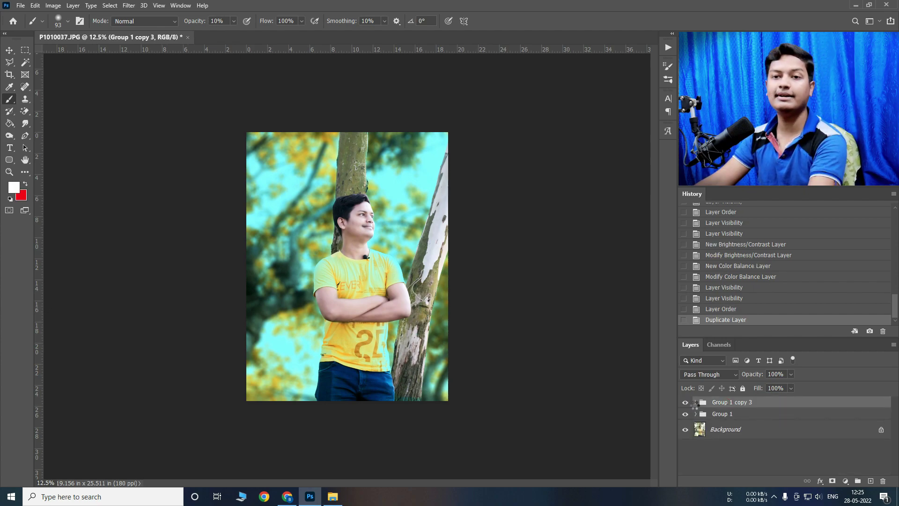
key(ctrl+e)
click(129, 5)
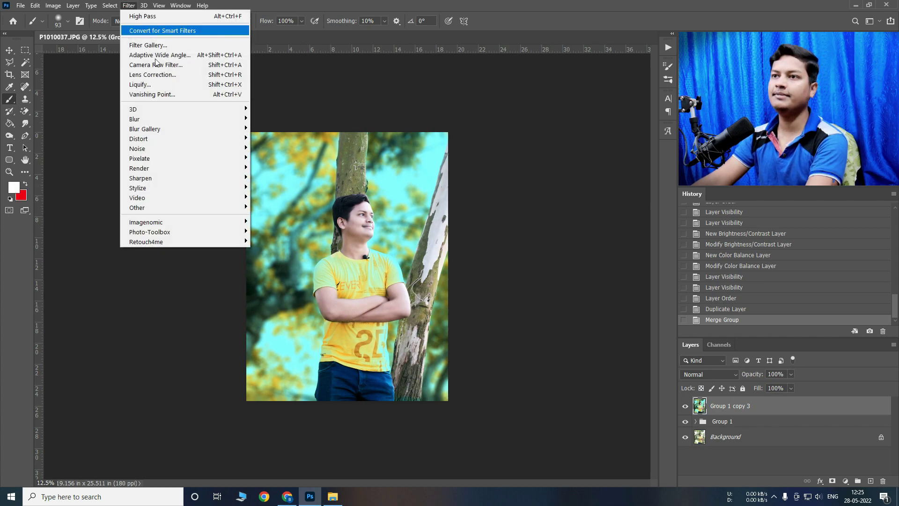
Apply a Camera Raw Effects vignette of -50 to the merged top layer.
click(140, 64)
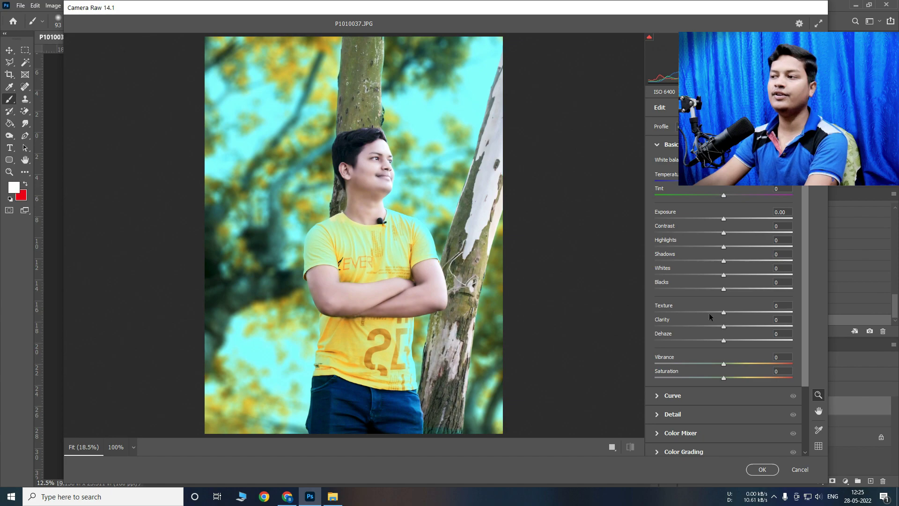
scroll(680, 310, down, 3)
click(666, 430)
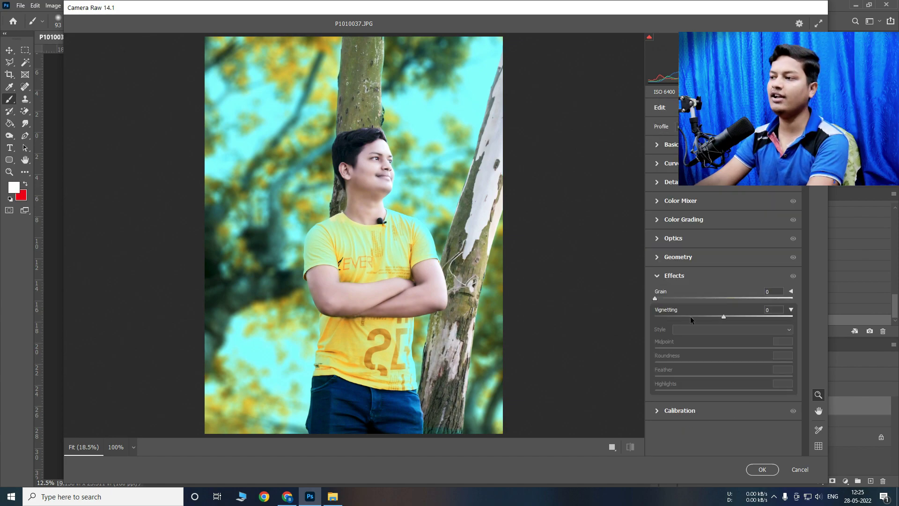
click(690, 317)
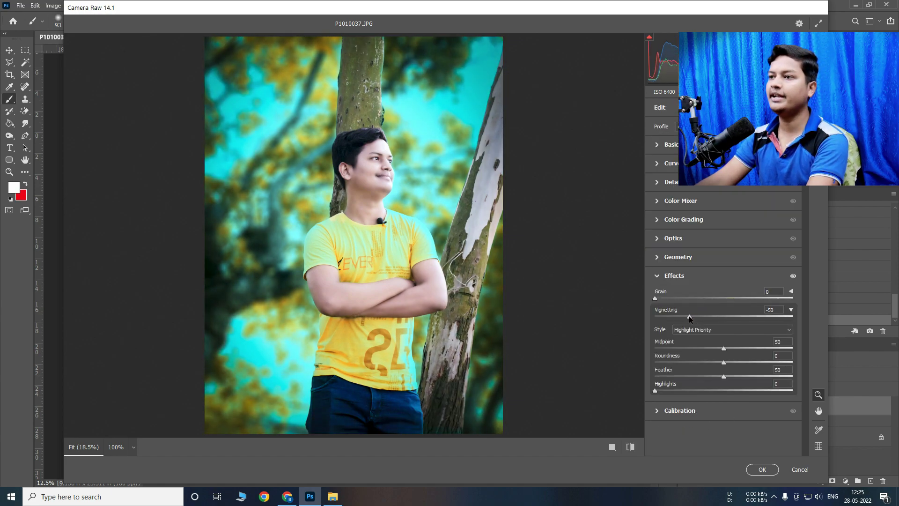
click(762, 469)
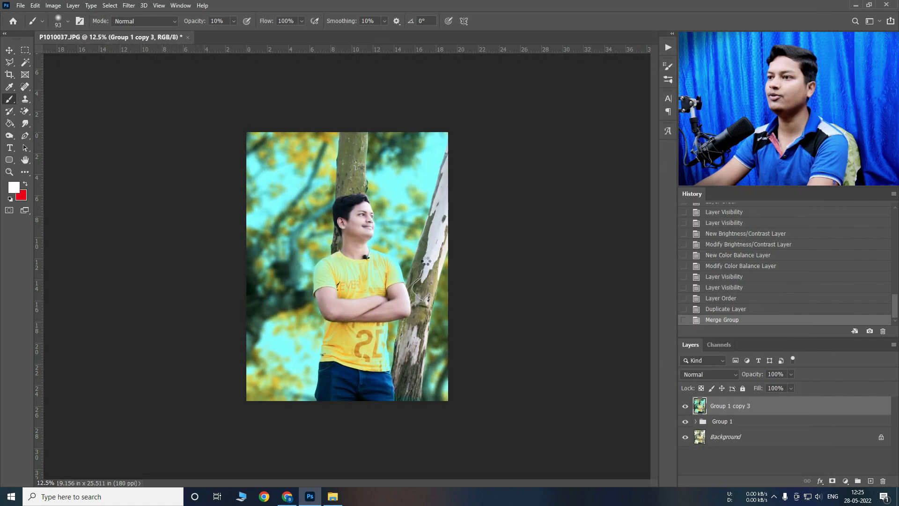
mouse_move(392, 222)
mouse_down()
mouse_move(401, 257)
mouse_move(391, 266)
mouse_up()
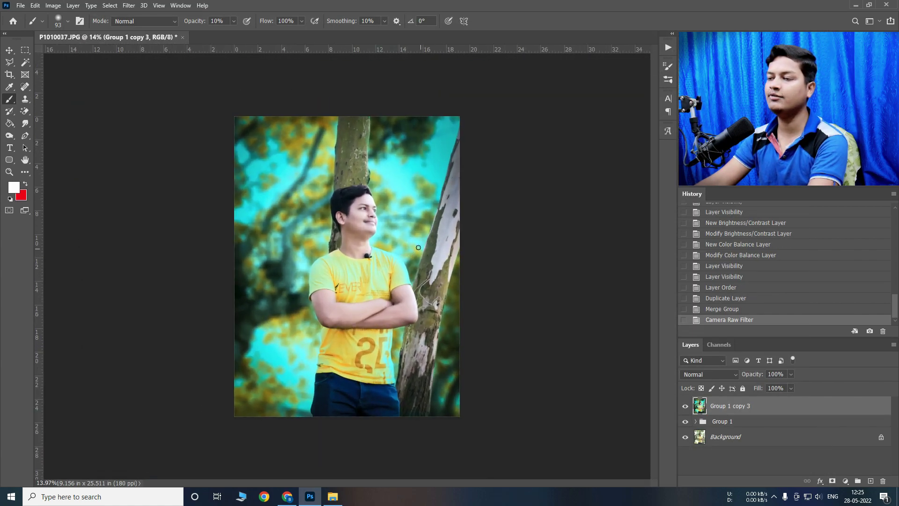